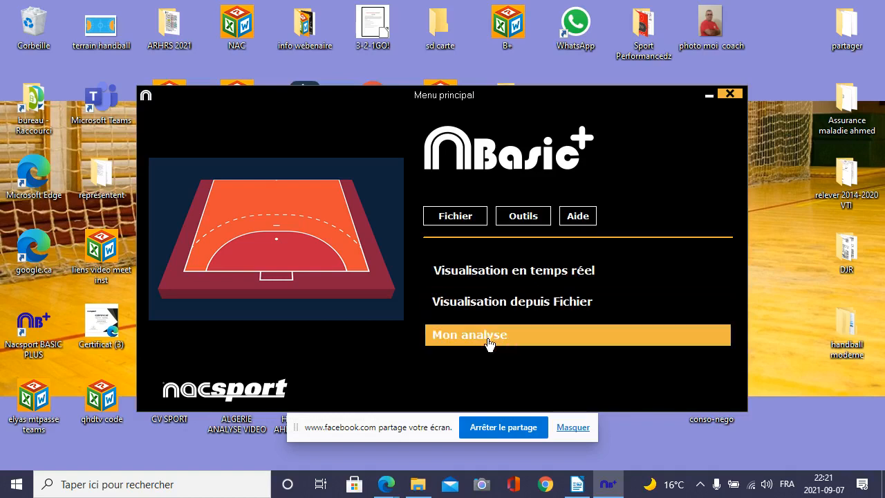
Step: Create a new category grid and arrange the grid window and the category properties window side by side
left_click(464, 226)
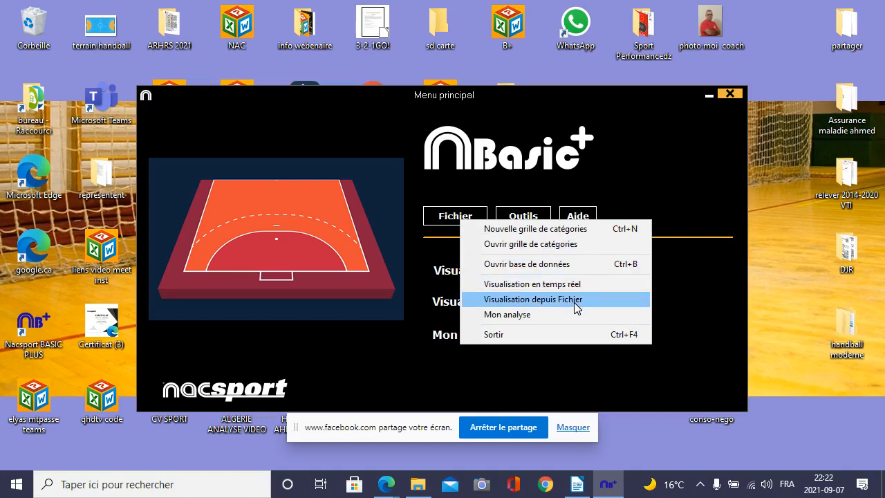
left_click(527, 231)
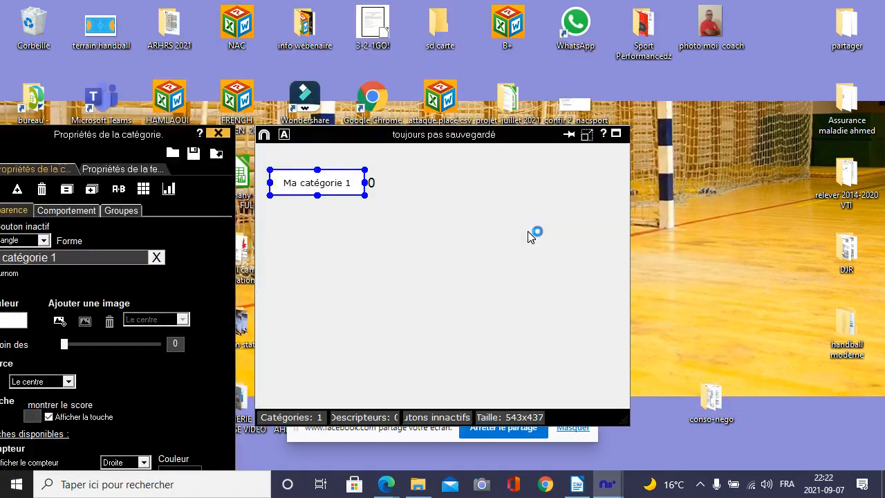
left_click_drag(449, 139, 627, 112)
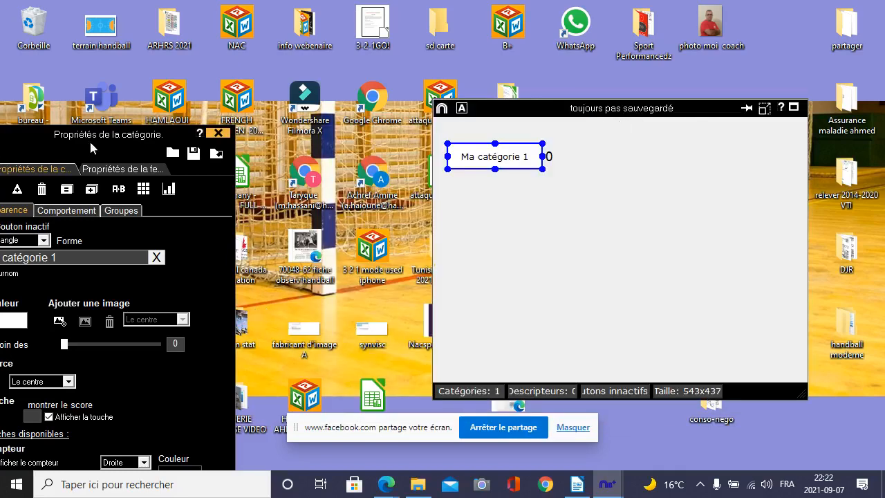
left_click_drag(85, 141, 249, 83)
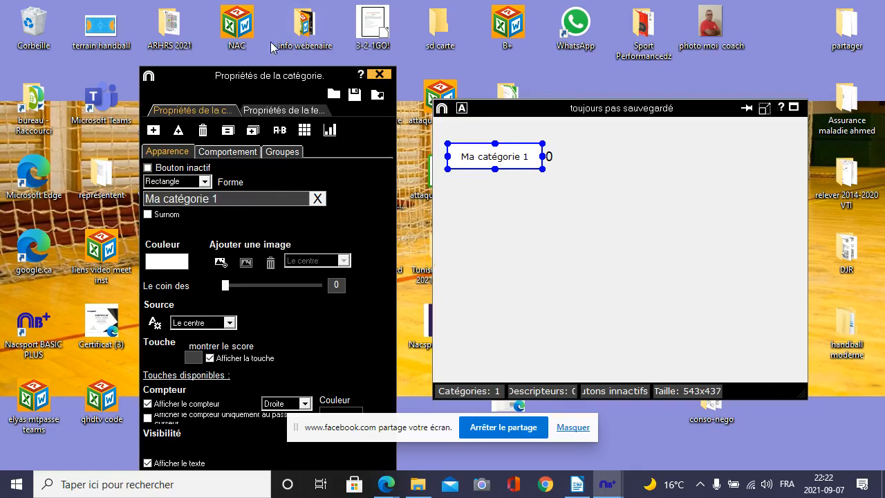
Step: Rename the first category button in the grid as "Defense"
left_click(216, 195)
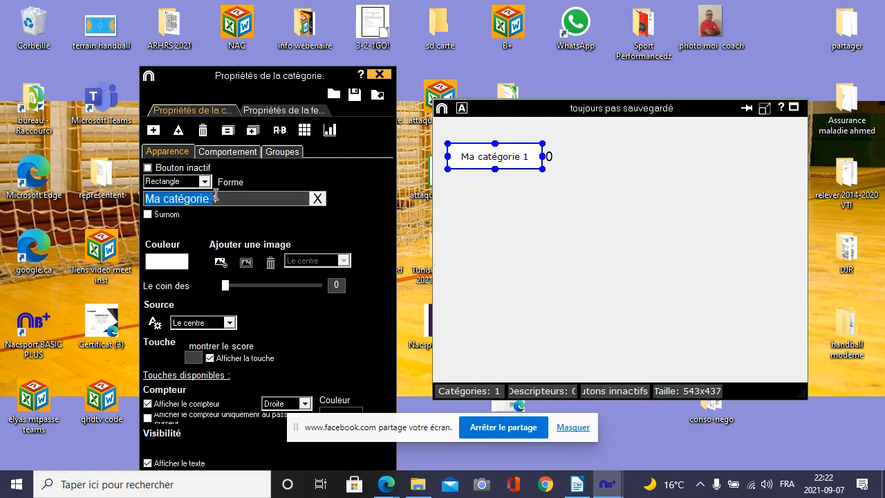
left_click(222, 196)
key("BackSpace")
key("BackSpace")
key("BackSpace")
key("BackSpace")
key("BackSpace")
key("BackSpace")
key("BackSpace")
key("BackSpace")
key("BackSpace")
key("BackSpace")
key("BackSpace")
key("BackSpace")
key("BackSpace")
key("BackSpace")
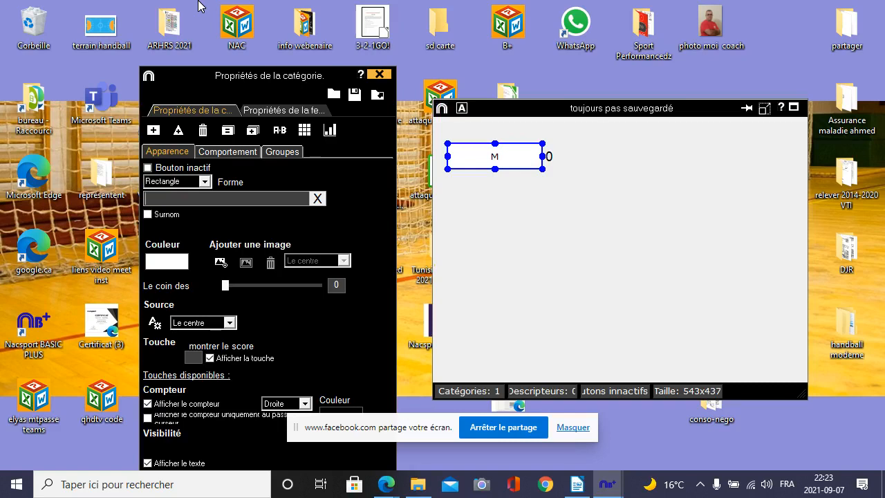
type("Defence")
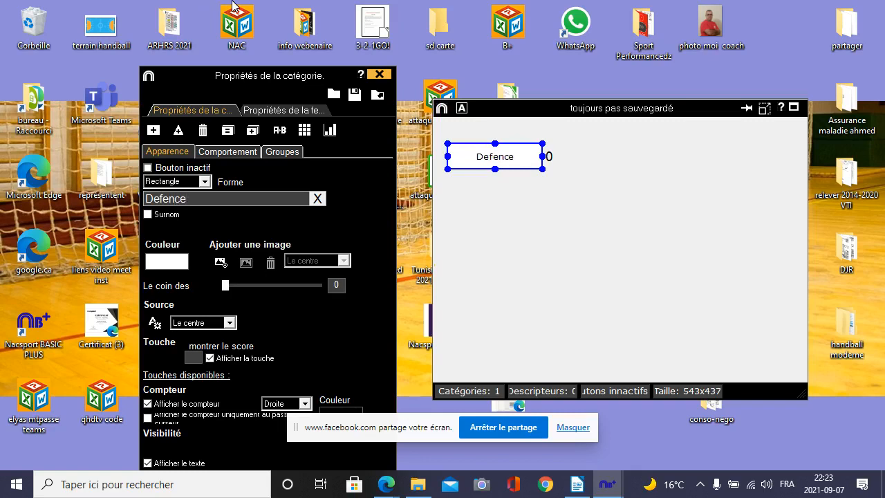
key("BackSpace")
key("BackSpace")
type("se")
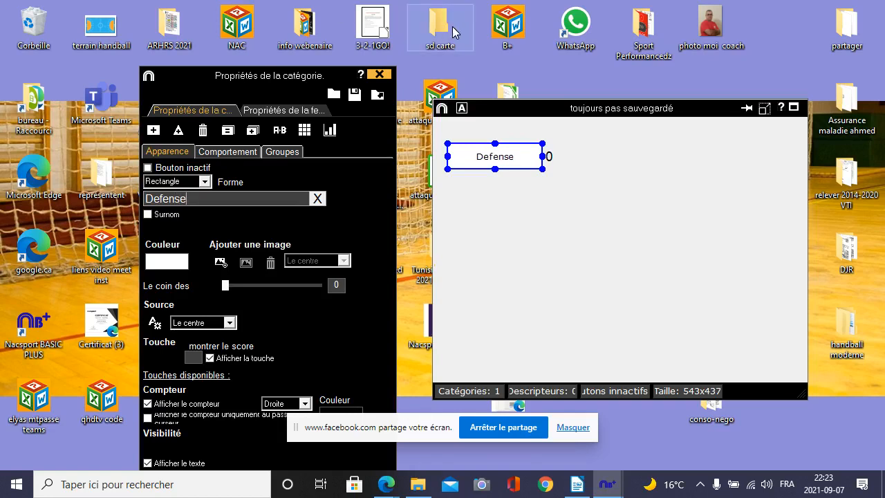
left_click(546, 214)
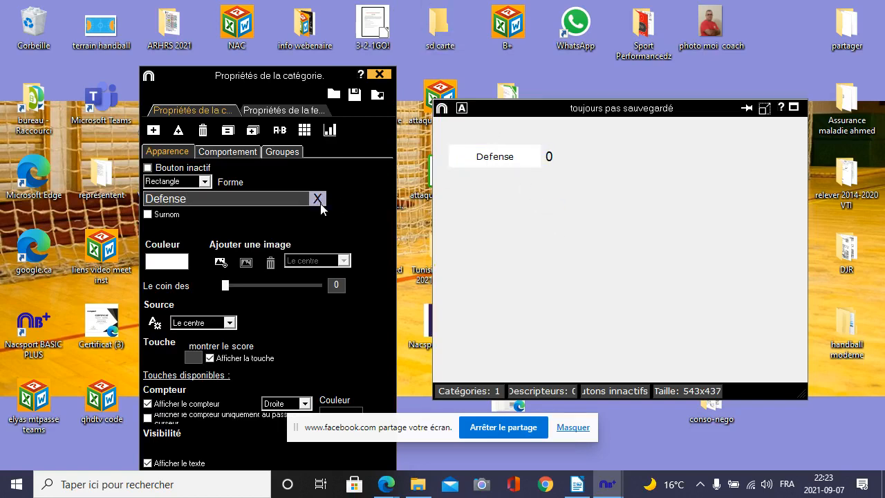
Step: Add a second category button to the grid and name it "Attaque"
left_click(154, 133)
triple_click(224, 199)
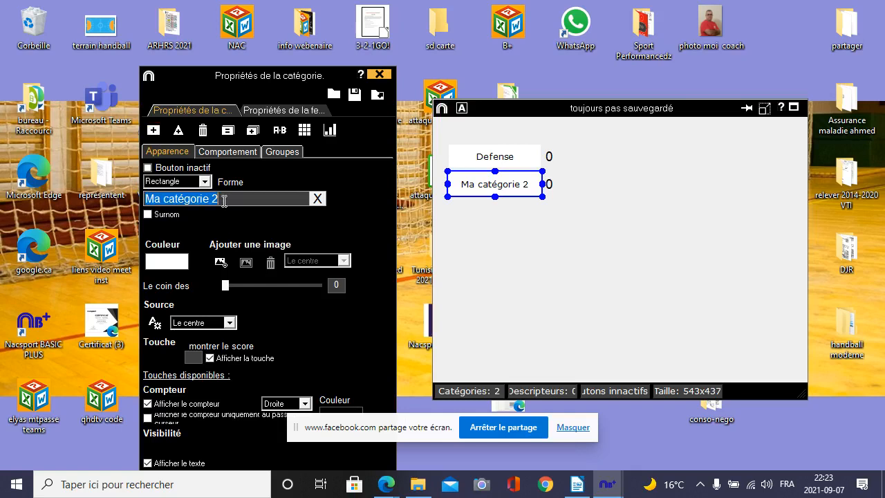
key("BackSpace")
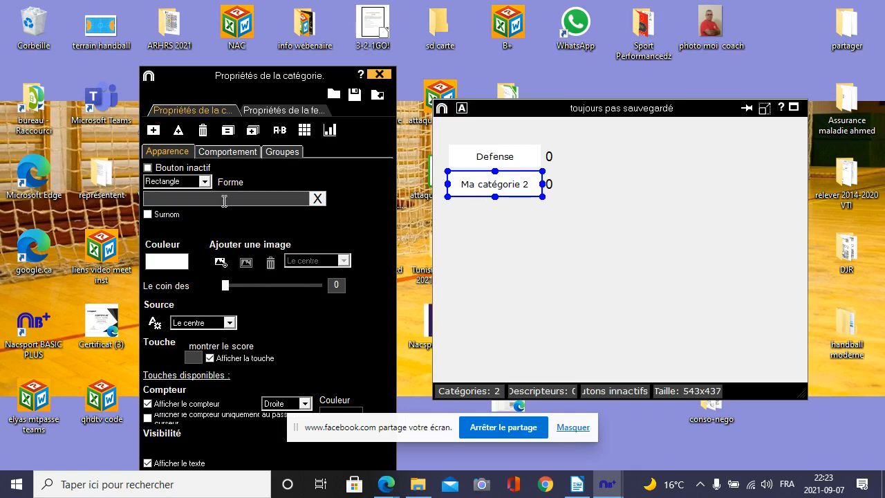
type("At")
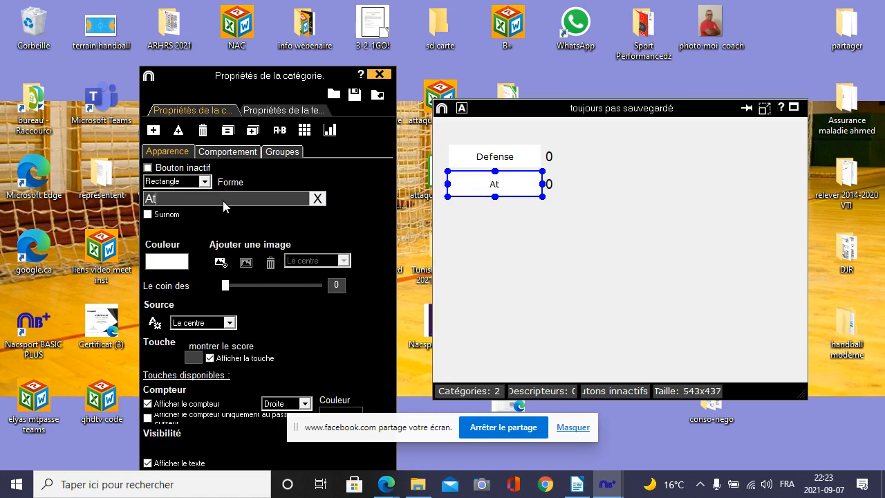
type("taque")
left_click(477, 239)
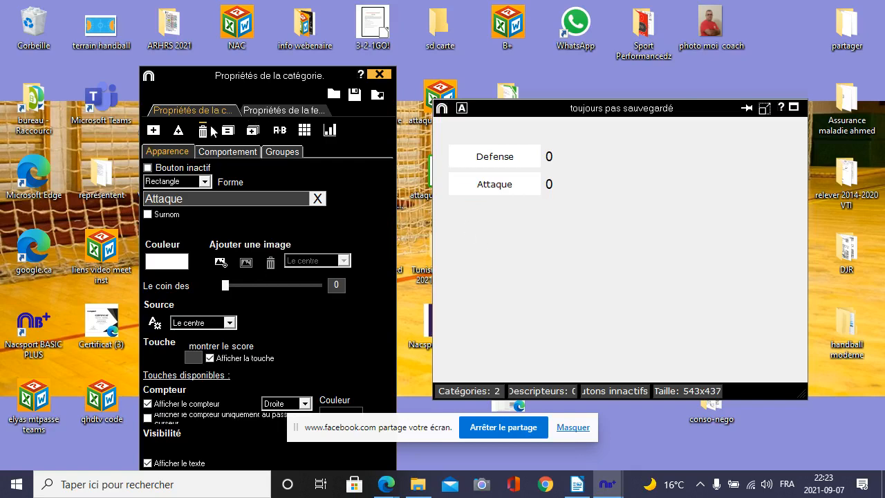
Step: Add a third category button below Attaque and name it "but"
left_click(160, 134)
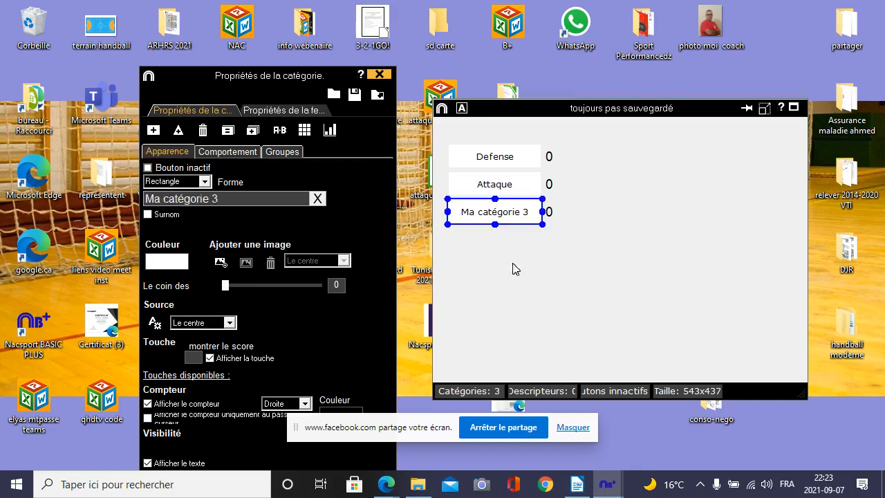
left_click(223, 198)
key("BackSpace")
type("Tir")
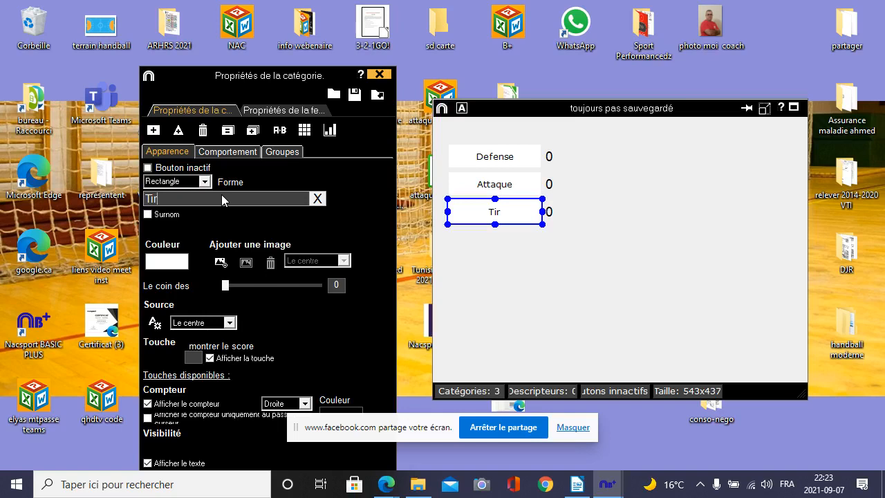
key("BackSpace")
type("but")
left_click(598, 254)
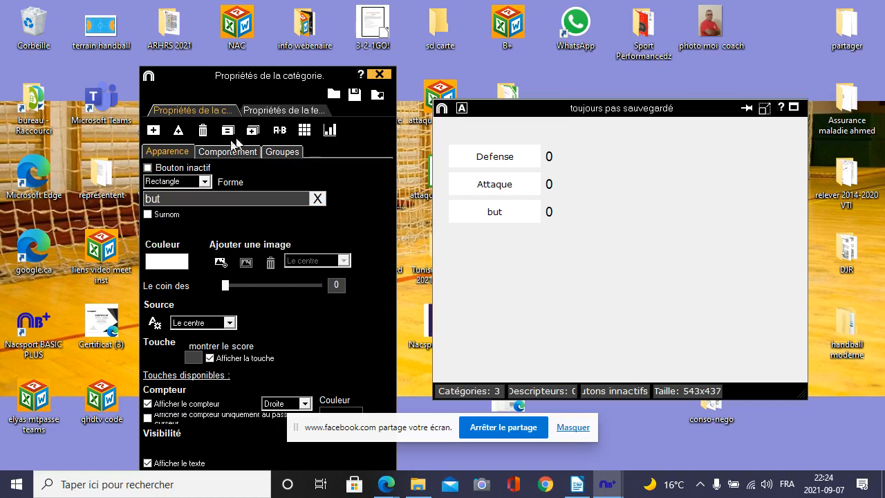
Step: Add a fourth category button below "but" and delete it from the grid
left_click(153, 132)
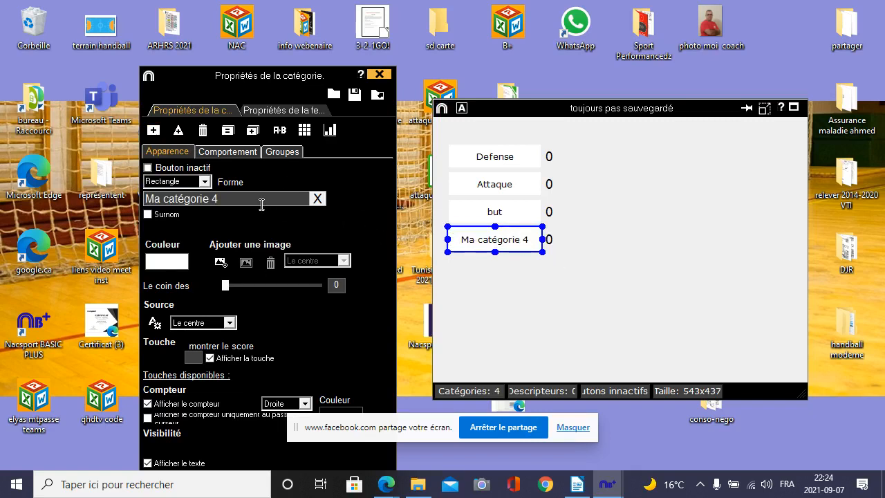
right_click(533, 249)
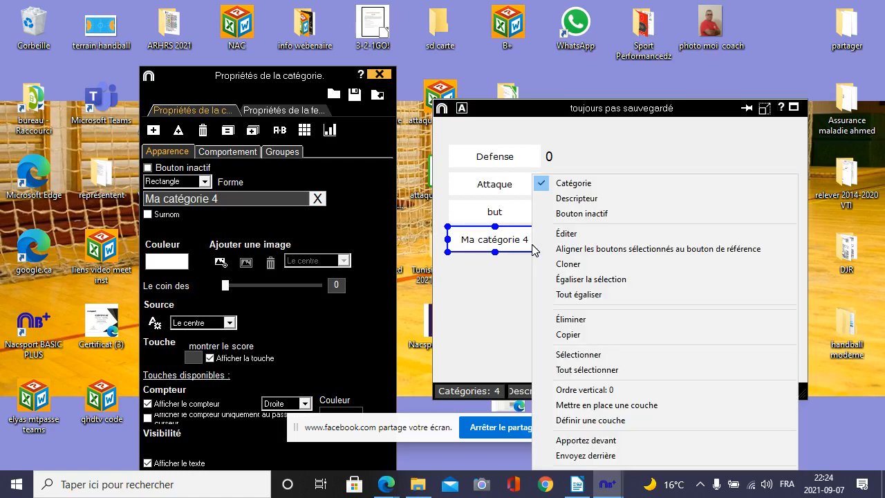
left_click(574, 320)
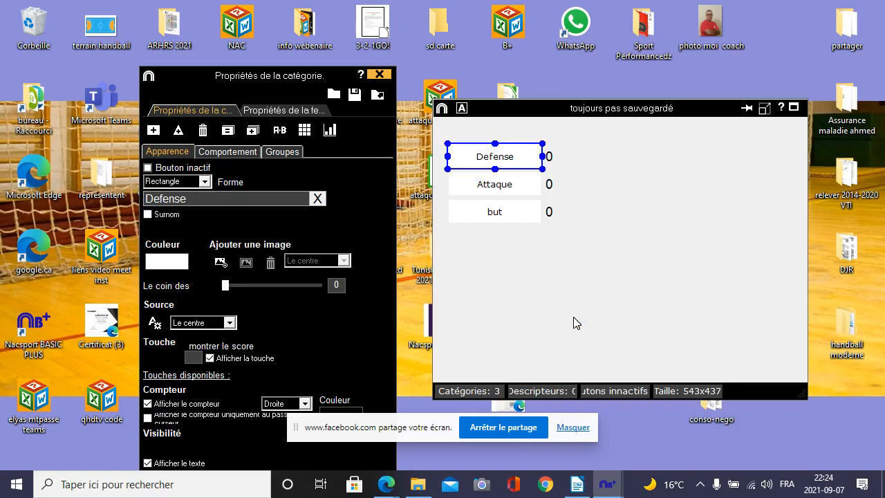
left_click(538, 298)
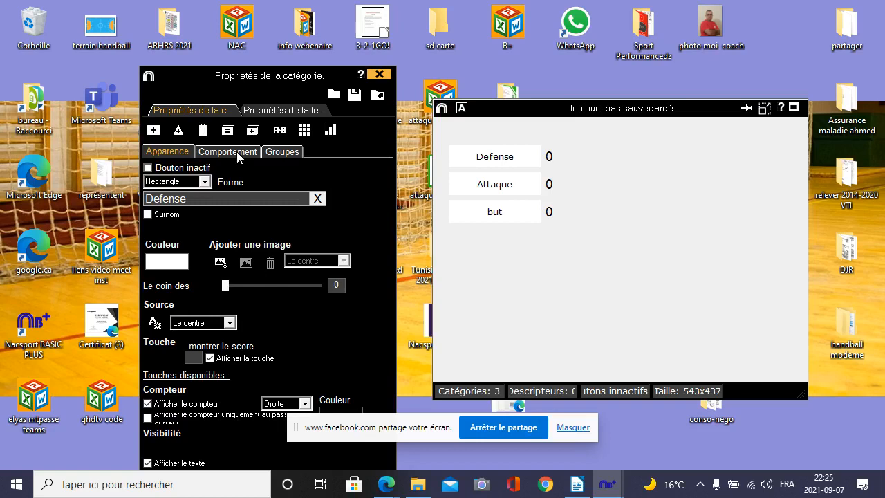
Step: Enable manual mode (Mode manuel) in the behaviour settings of the Defense category
left_click(494, 165)
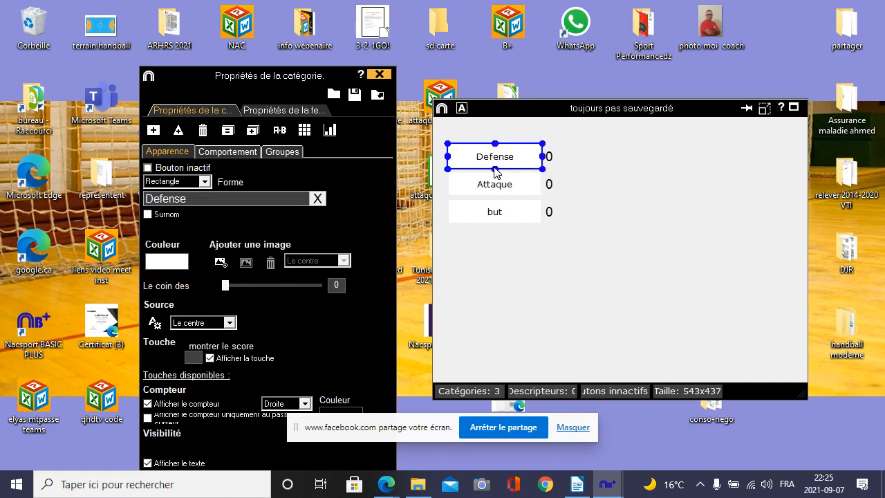
left_click(240, 153)
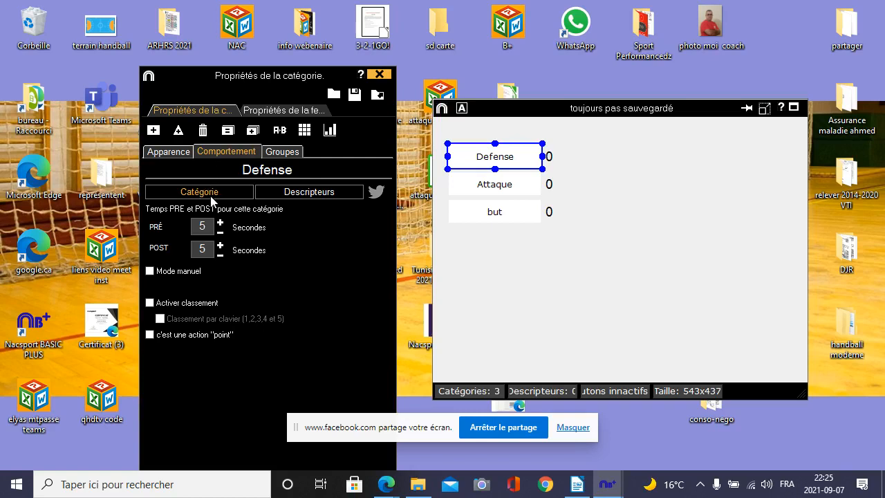
left_click(150, 271)
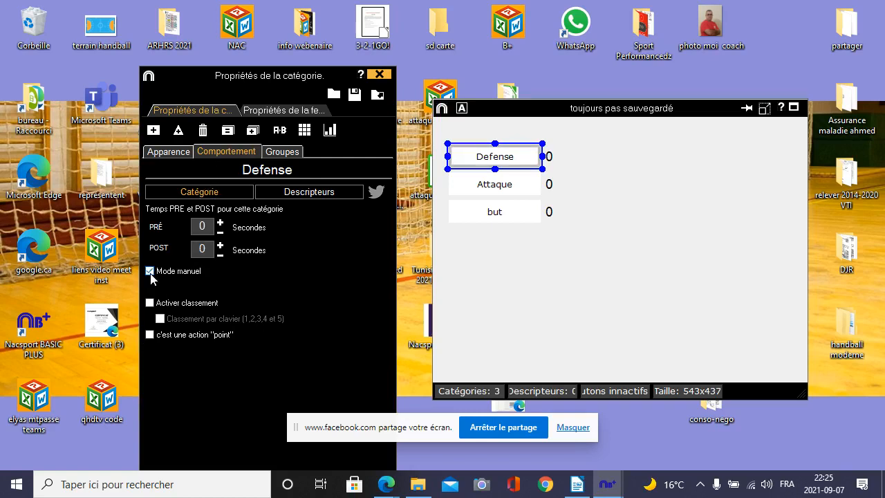
left_click(692, 249)
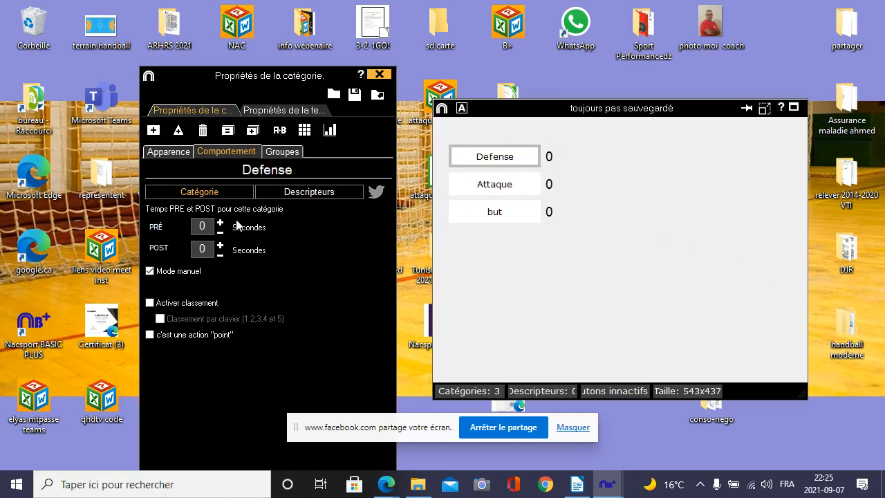
left_click(184, 155)
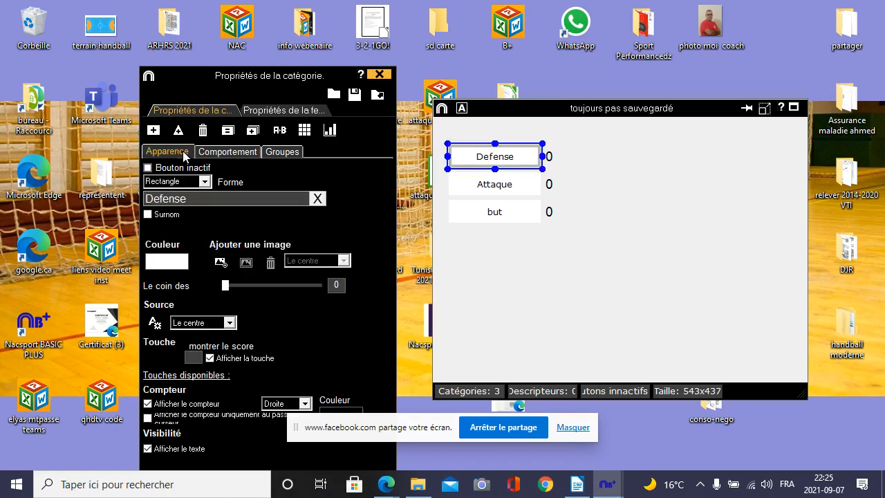
Step: Enable manual mode for the Attaque category and set Defense as its exclusion
left_click(493, 190)
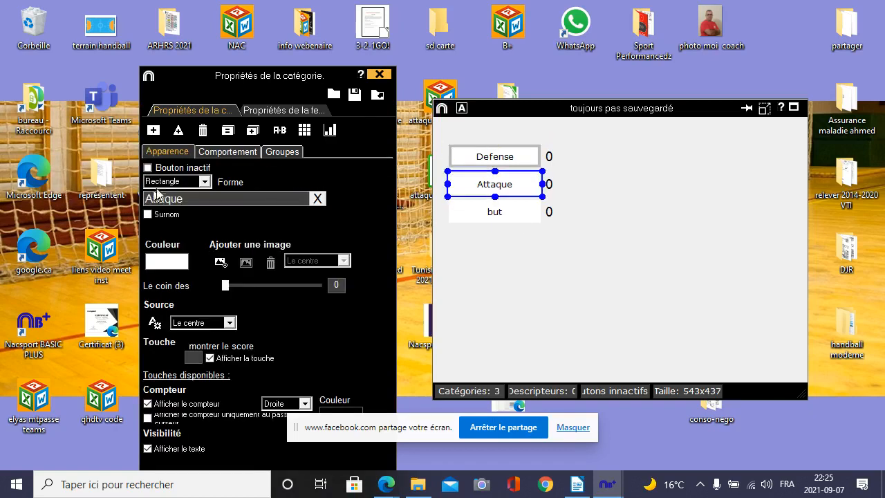
left_click(227, 152)
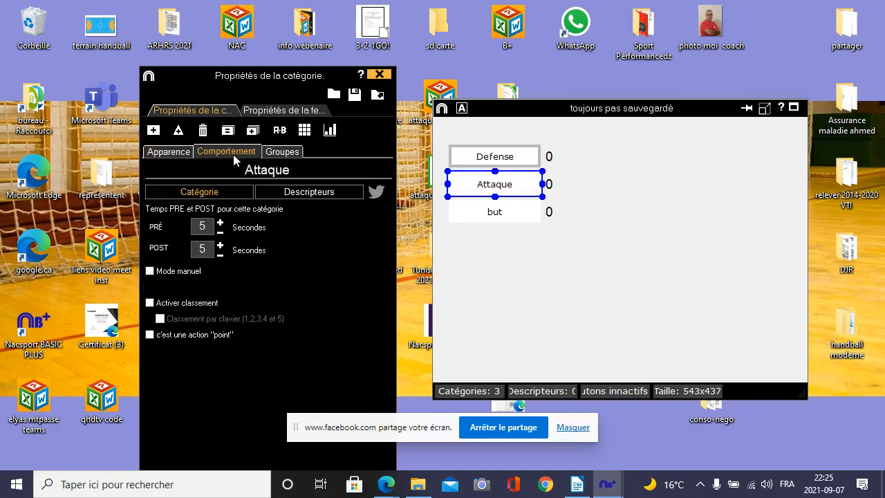
left_click(149, 272)
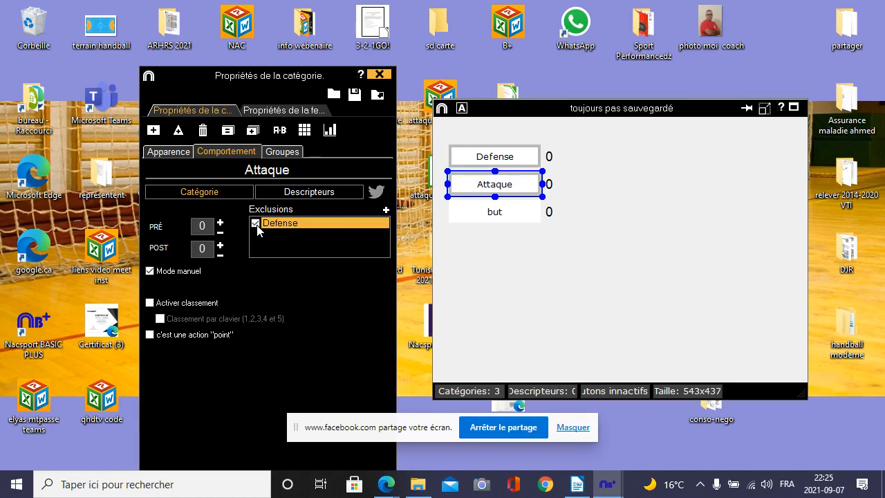
left_click(172, 153)
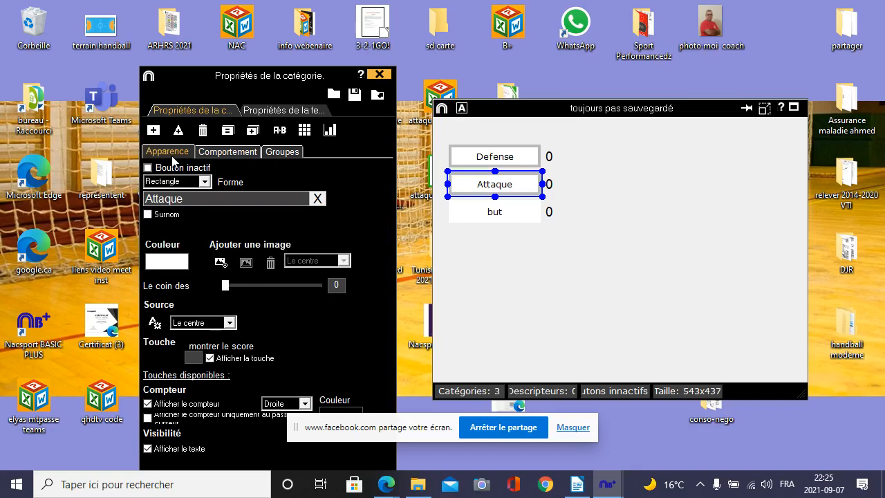
left_click(220, 153)
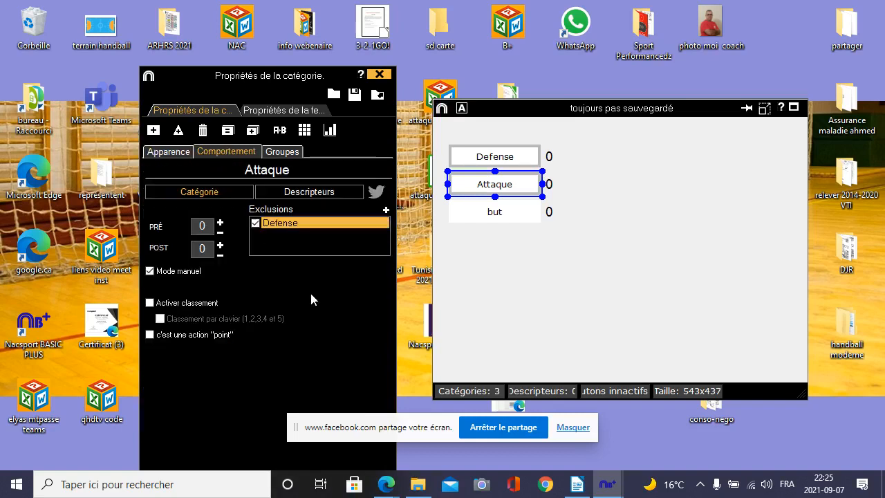
Step: Set the "but" category's PRE time to 7 seconds and its POST time to 3 seconds
left_click(504, 216)
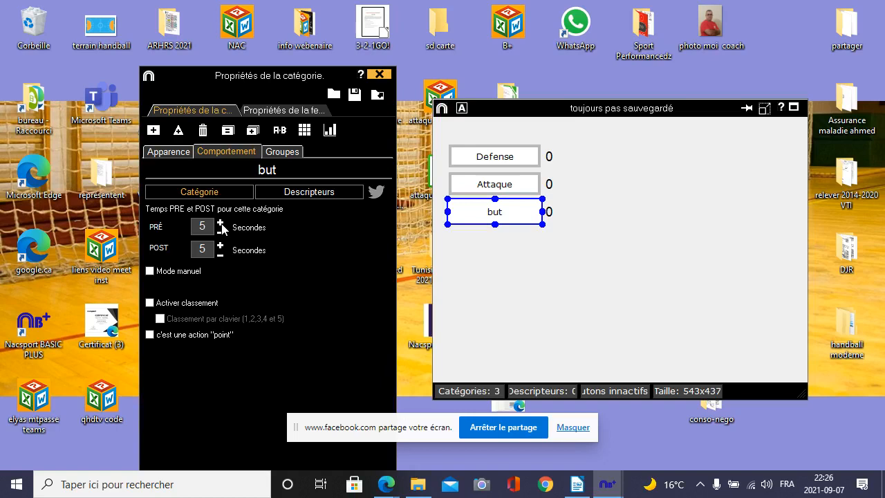
left_click(221, 223)
left_click(220, 255)
left_click(221, 256)
left_click(221, 255)
left_click(221, 246)
left_click(510, 269)
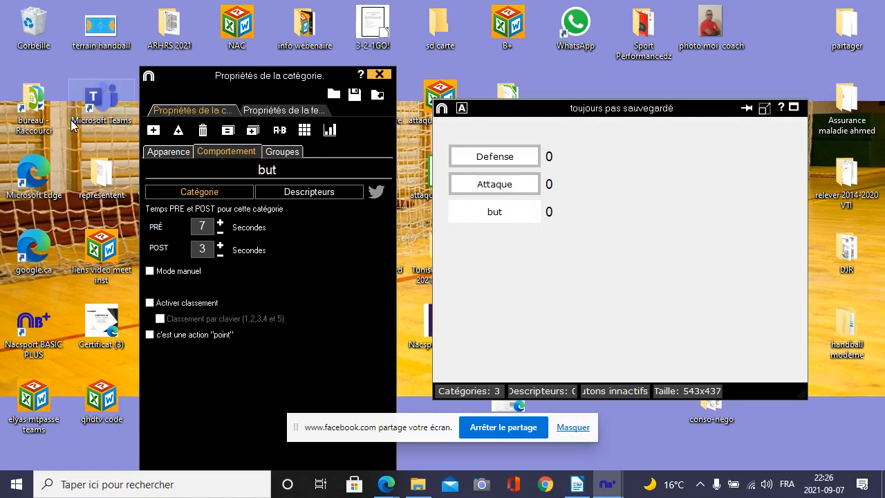
Step: Set the Defense category's button colour to green (43A047) from the recently used colours
left_click(166, 152)
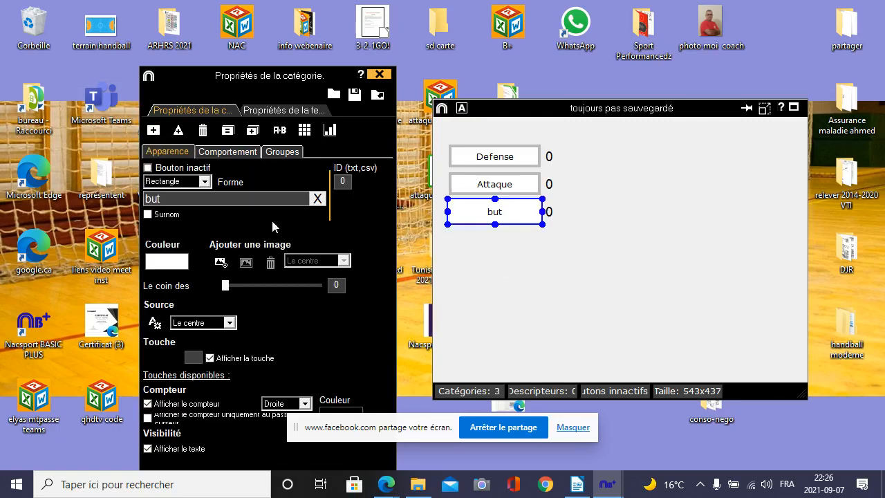
left_click(512, 259)
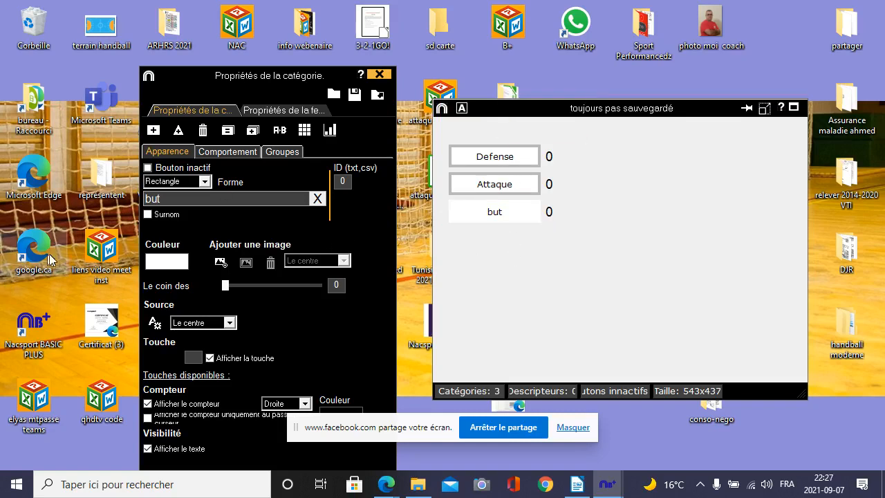
left_click(513, 168)
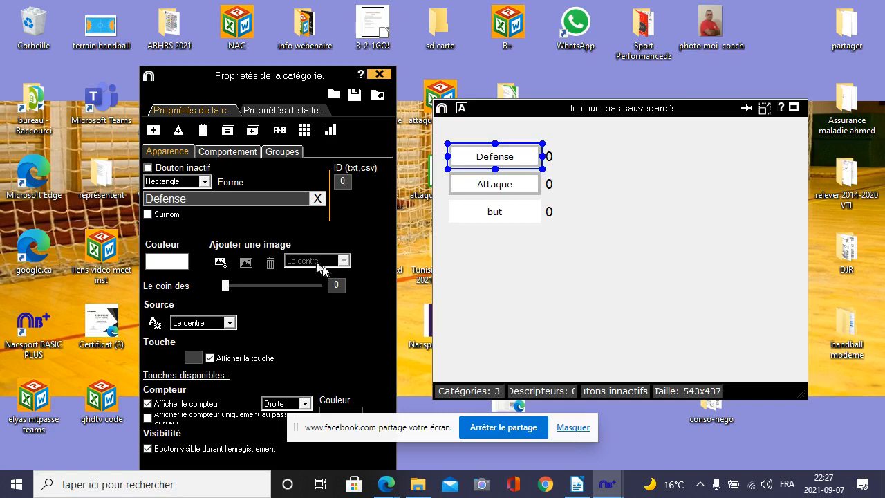
left_click(173, 264)
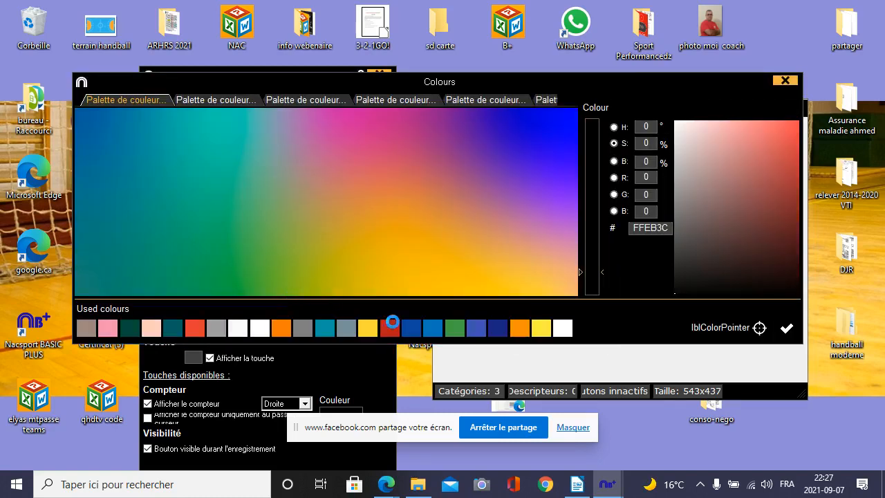
left_click(453, 336)
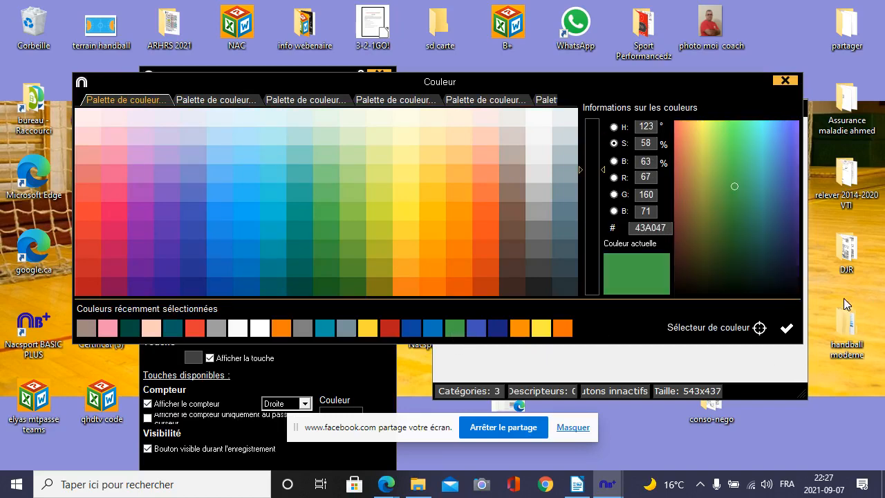
left_click(787, 328)
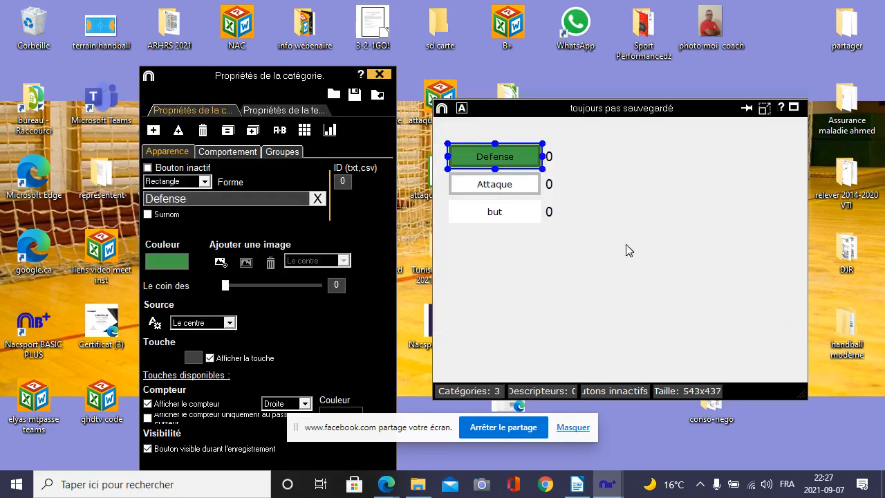
Step: Give the Attaque category's button the same green colour (43A047)
left_click(502, 191)
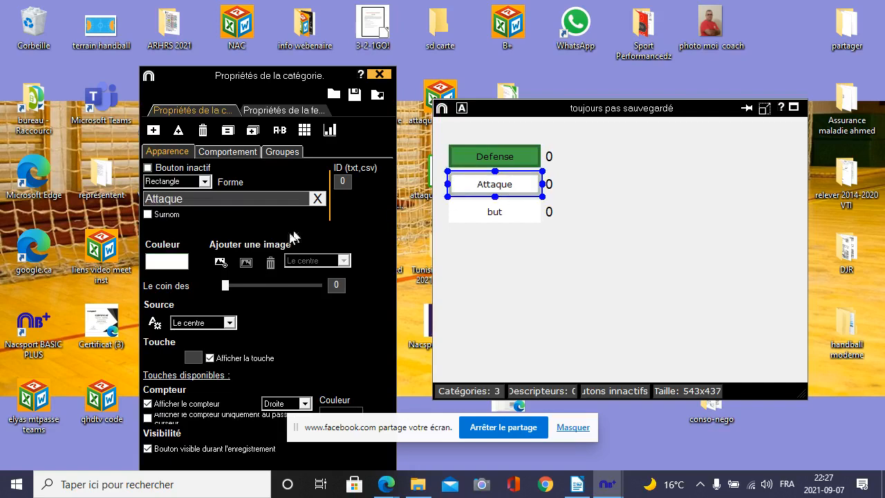
left_click(163, 261)
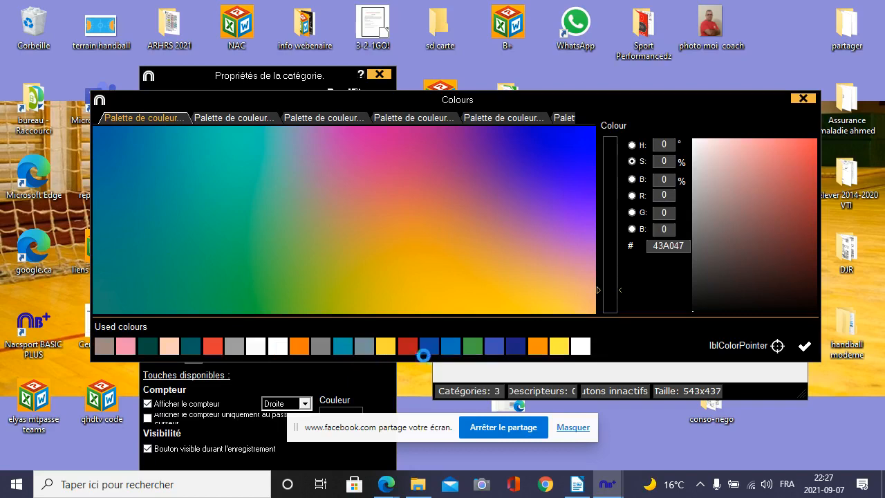
left_click(474, 347)
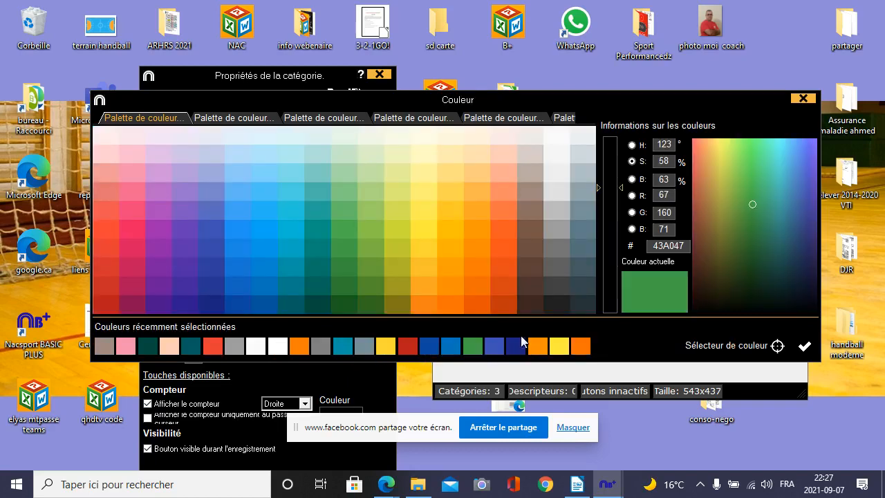
left_click(801, 346)
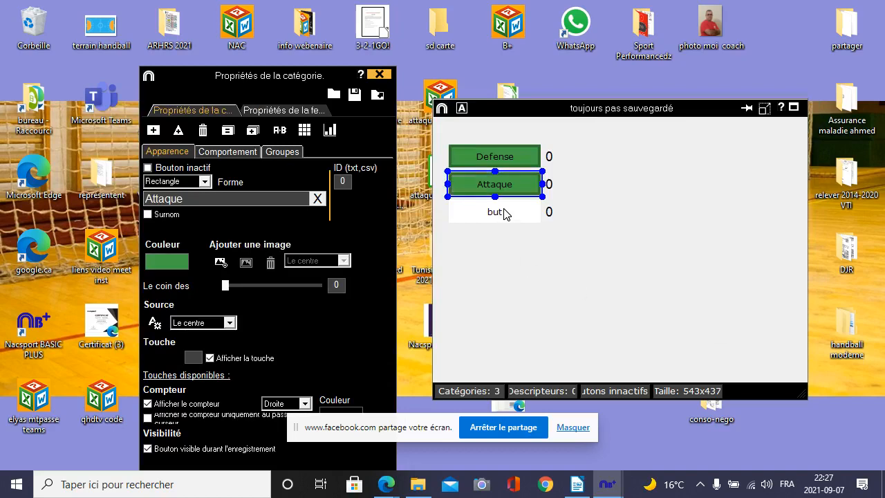
Step: Colour the "but" category's button green (43A047) as well
left_click(504, 213)
left_click(154, 265)
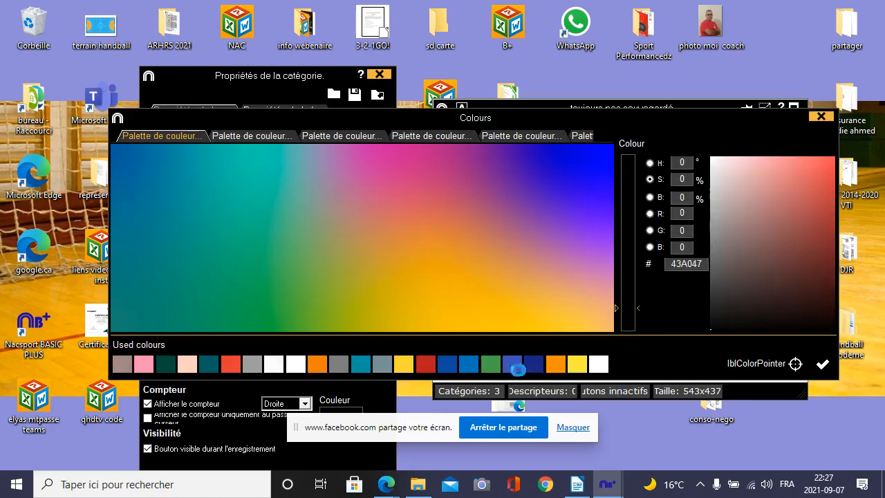
left_click(499, 372)
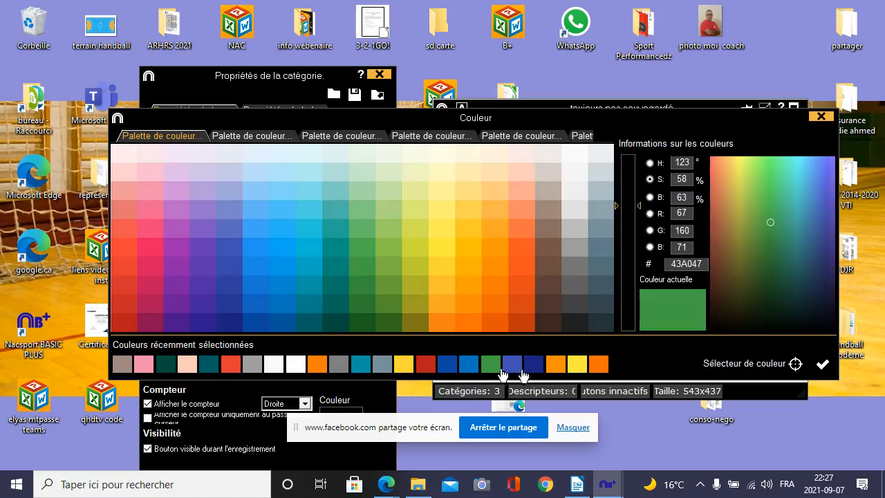
left_click(823, 364)
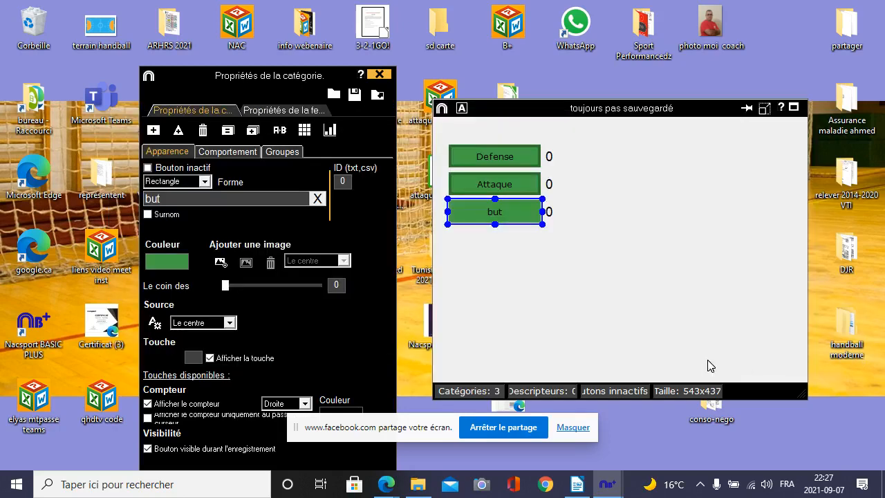
left_click(610, 300)
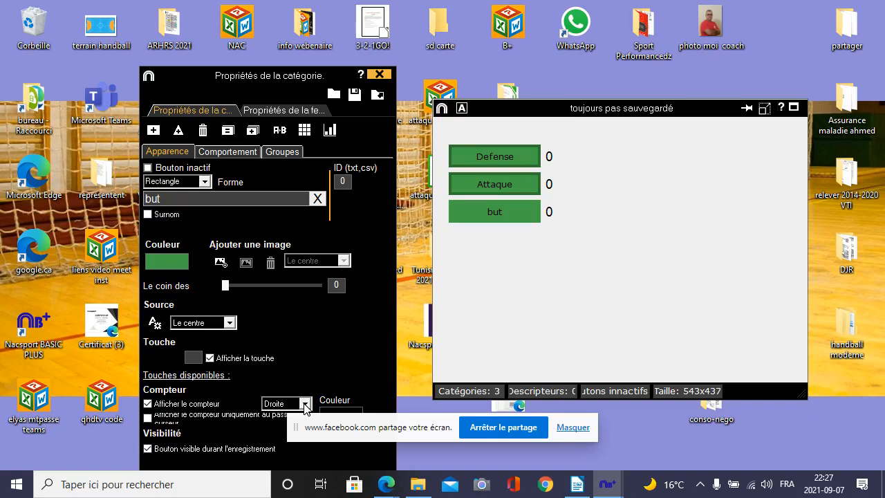
Step: Set the counter position of the "but" category to Gauche
left_click_drag(223, 78, 210, 47)
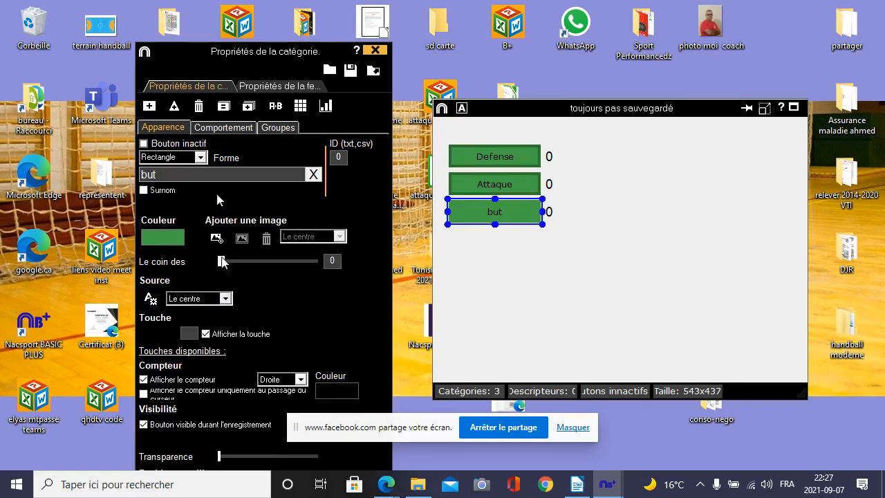
left_click(300, 379)
left_click(286, 408)
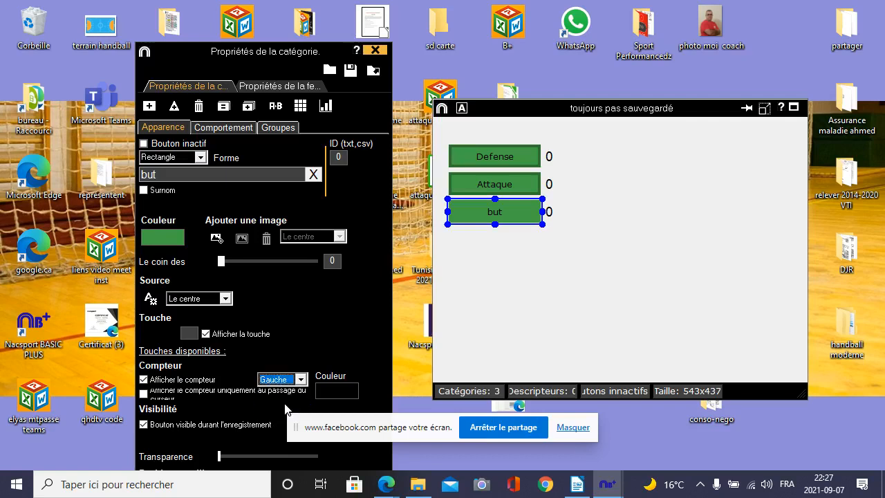
Step: Try the En haut counter position on the Attaque category and restore it to Droite
left_click(483, 187)
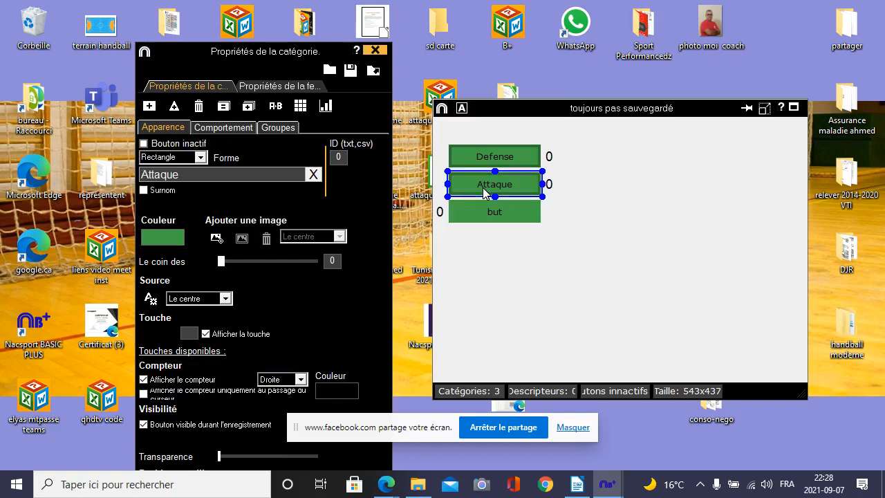
left_click(300, 379)
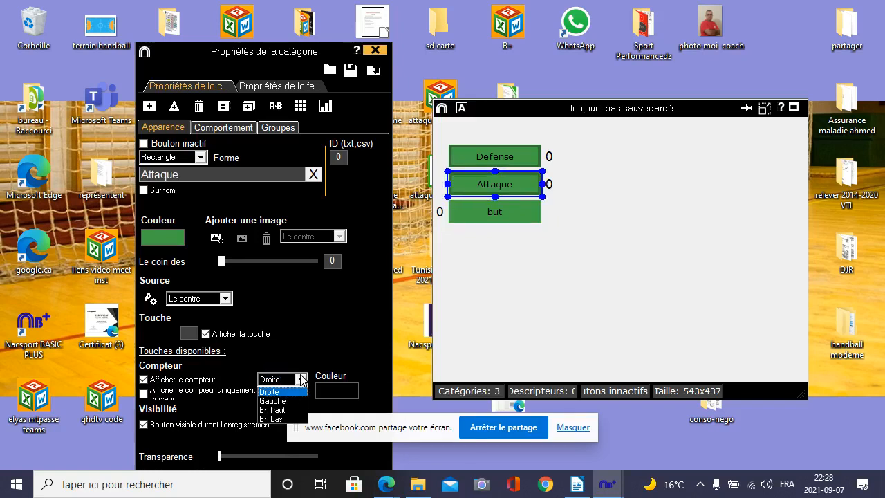
left_click(283, 411)
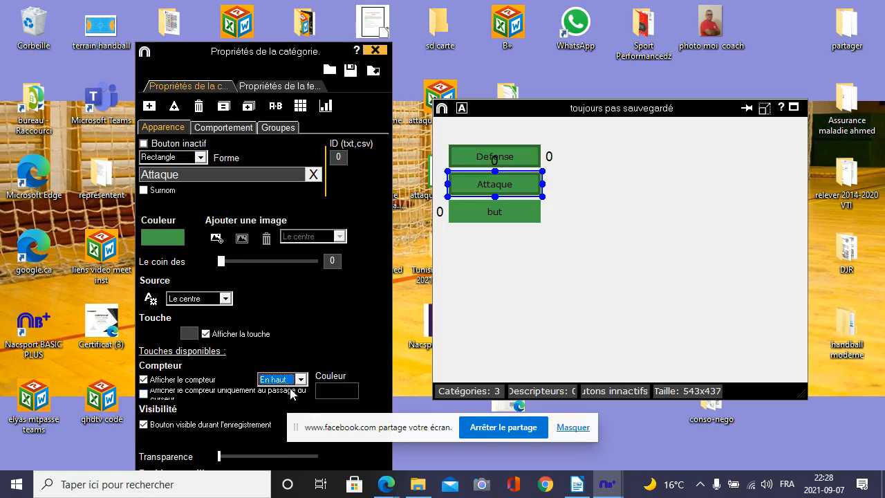
left_click(297, 384)
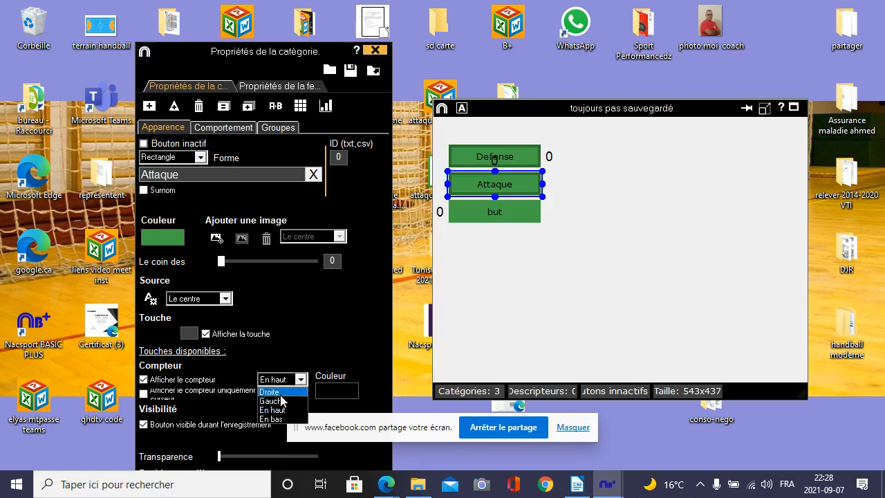
left_click(271, 392)
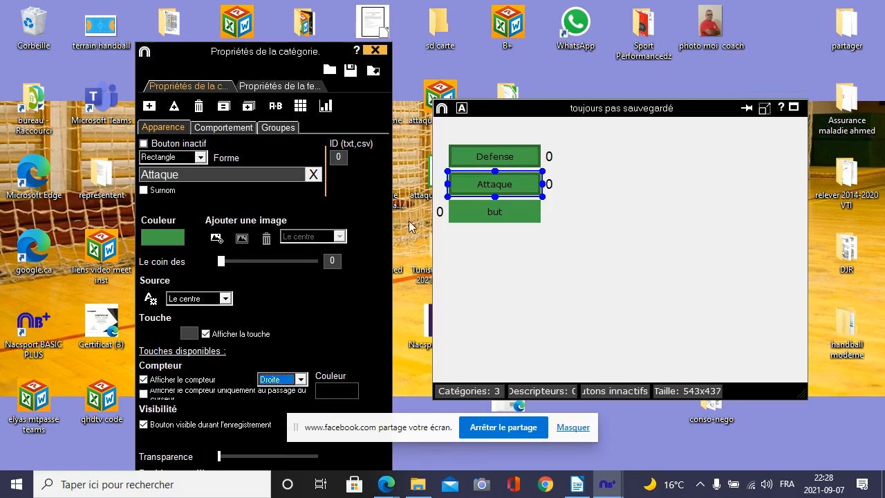
Step: Set the "but" category's counter position back to Droite
left_click(503, 216)
left_click(300, 383)
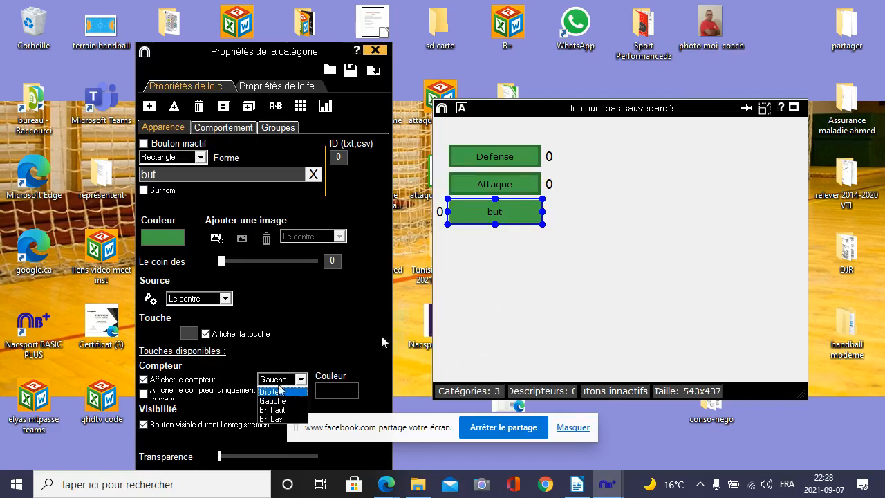
left_click(269, 392)
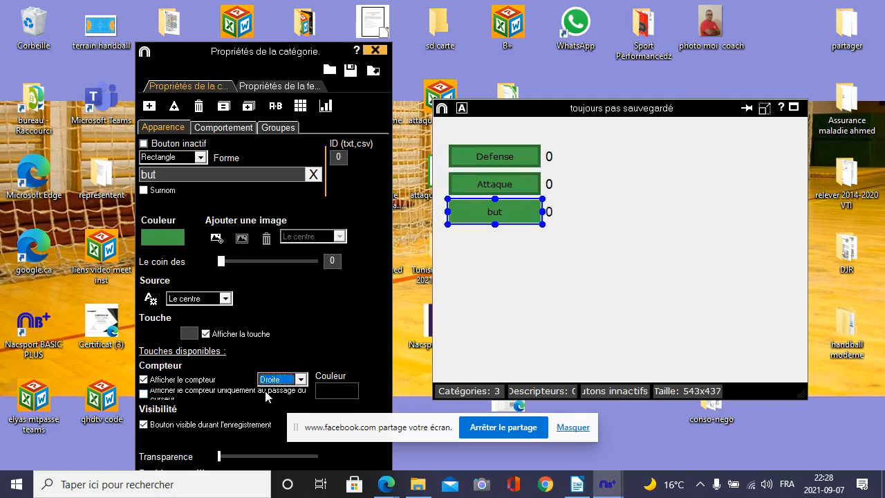
left_click(599, 190)
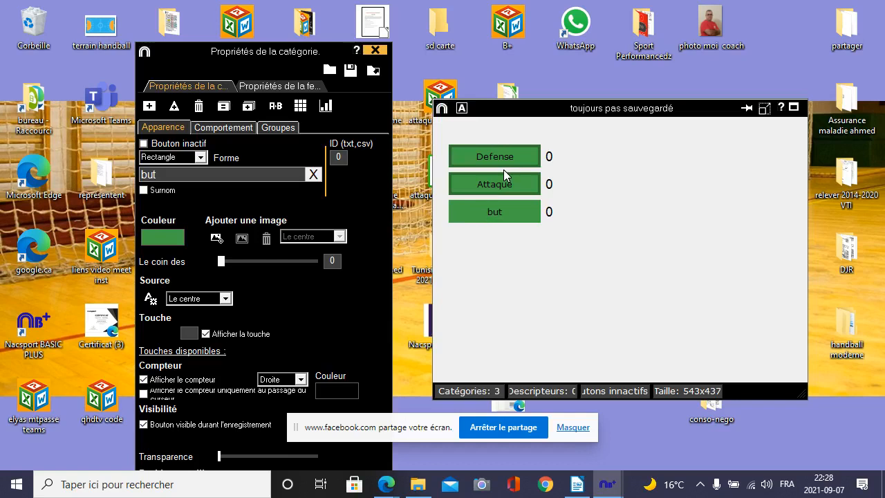
Step: Review the behaviour settings of the "but" category, including its PRE and POST times
mouse_move(505, 167)
mouse_move(493, 210)
left_click(521, 216)
left_click(242, 129)
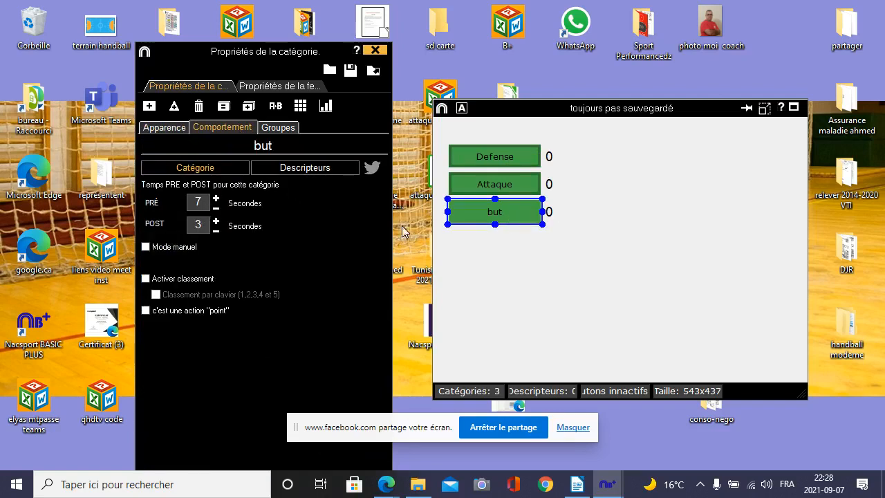
left_click(527, 264)
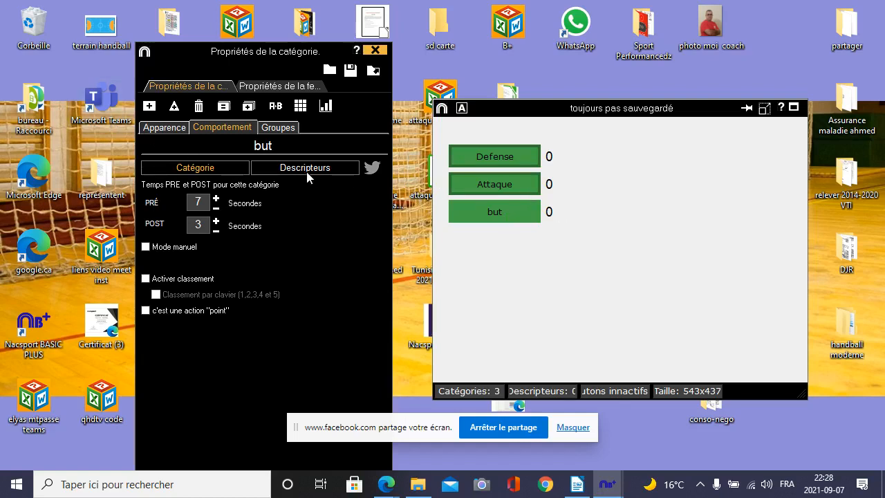
left_click(177, 127)
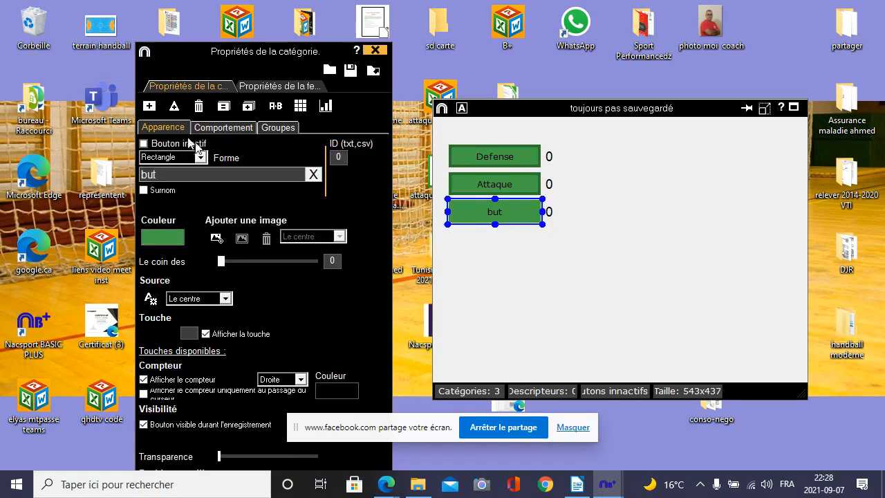
Step: Space out the category buttons vertically by moving "but" near the grid's lower edge and Attaque midway between Defense and "but"
left_click_drag(509, 208, 512, 326)
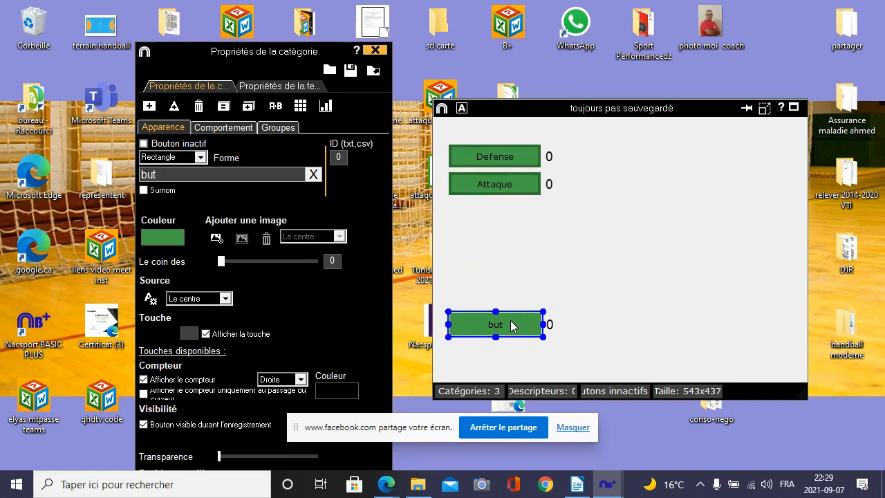
left_click_drag(499, 187, 500, 248)
left_click(588, 157)
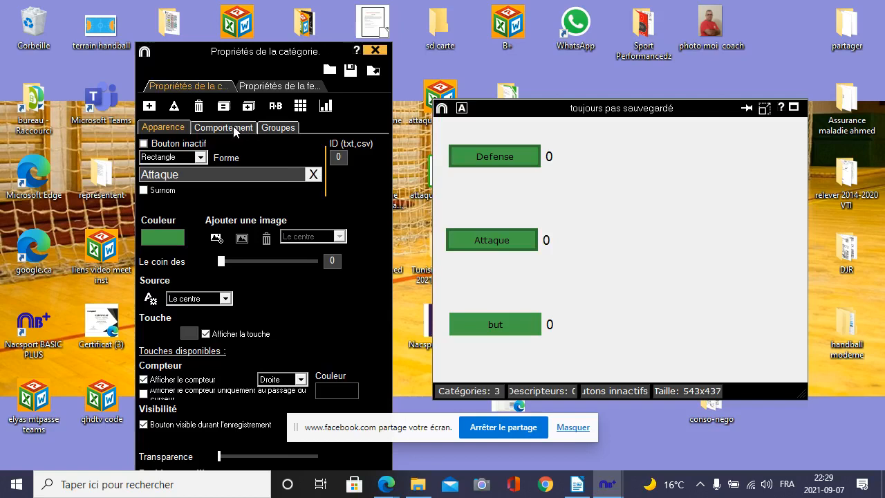
left_click(152, 130)
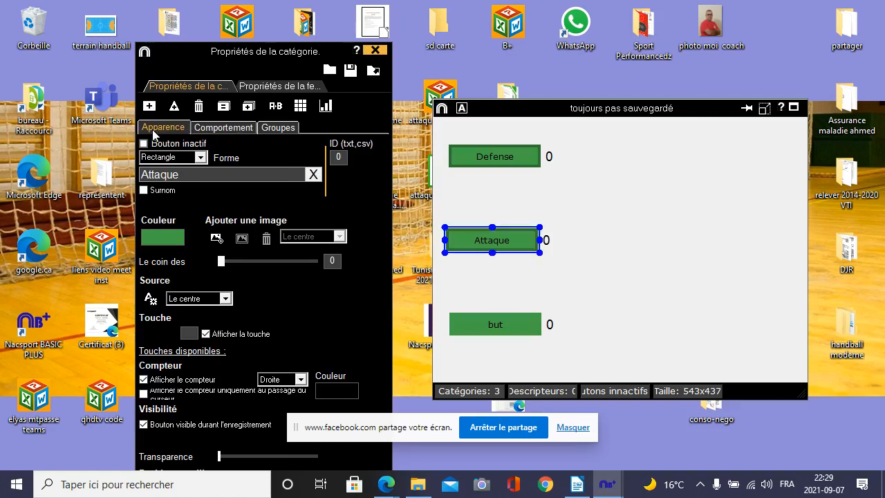
left_click(571, 146)
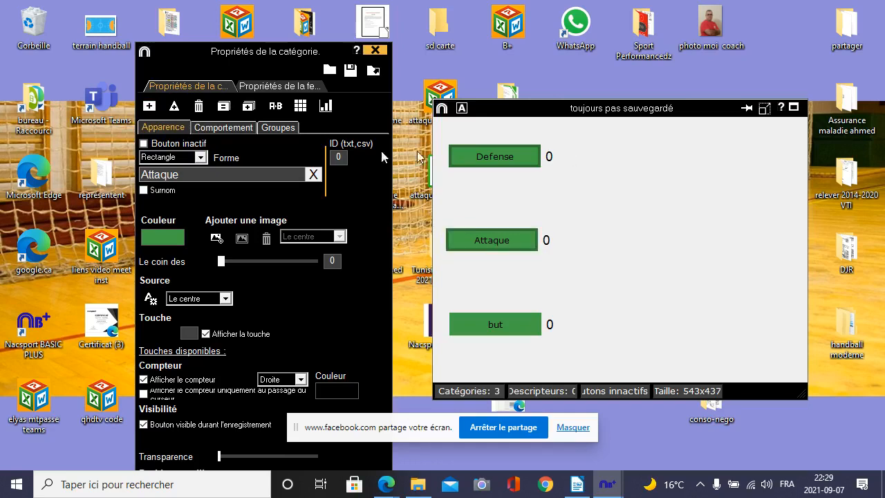
Step: Add a fourth category button, place it to the right of Defense and check its behaviour settings
left_click(149, 106)
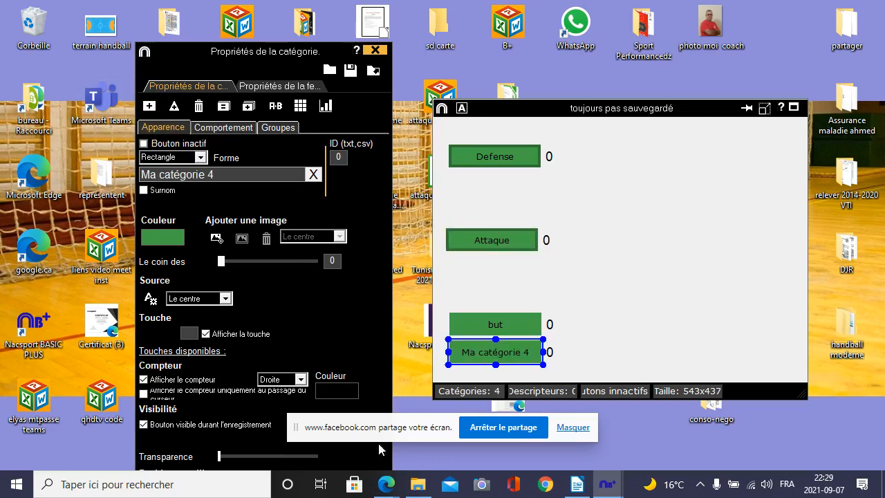
left_click_drag(490, 354, 636, 160)
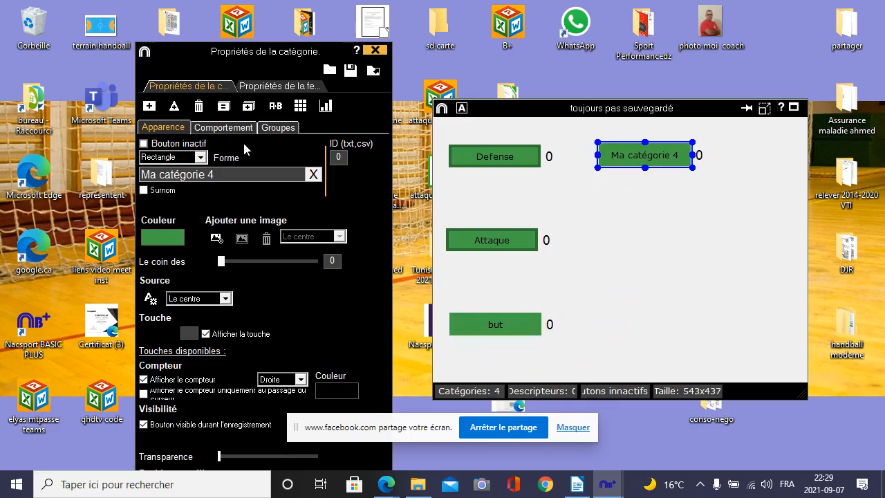
left_click(231, 129)
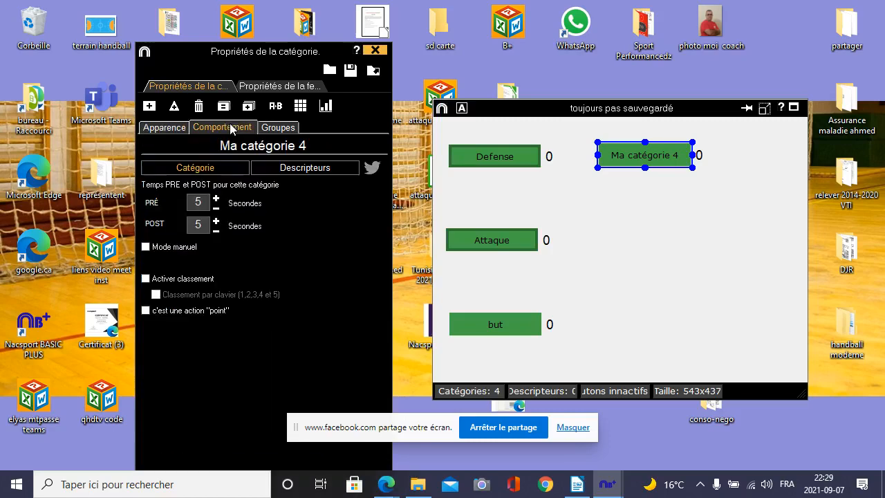
left_click(164, 127)
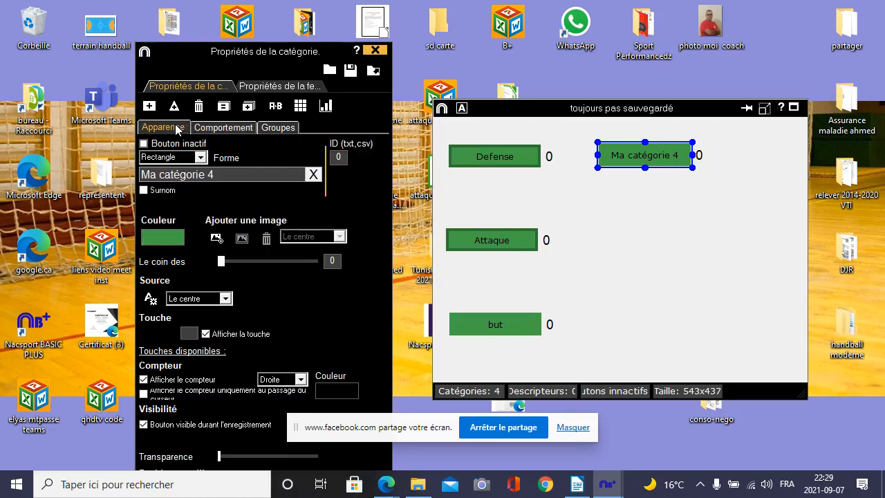
Step: Rename the fourth category button as "zone" and colour it yellow
left_click(219, 175)
key("BackSpace")
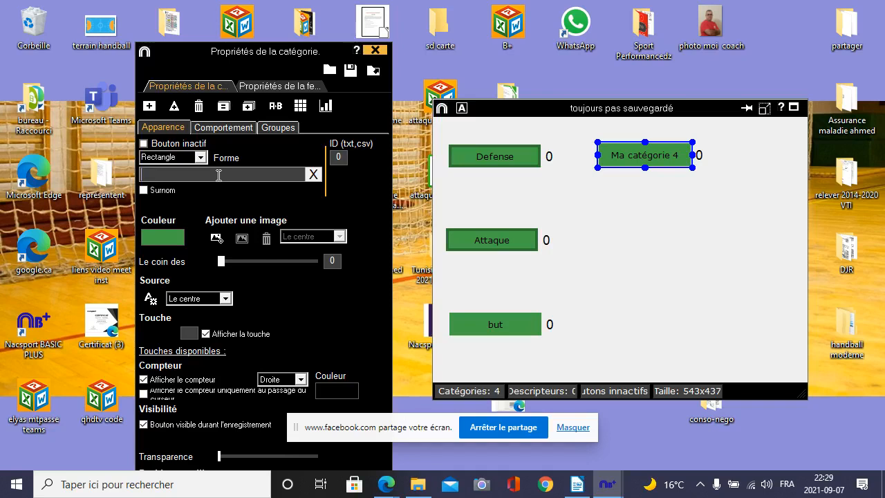
type("zone")
left_click(163, 237)
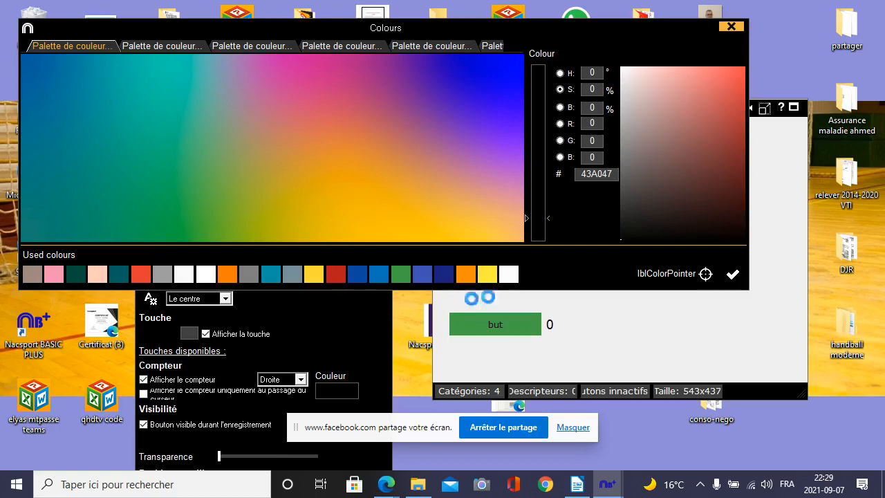
left_click(483, 278)
left_click(732, 274)
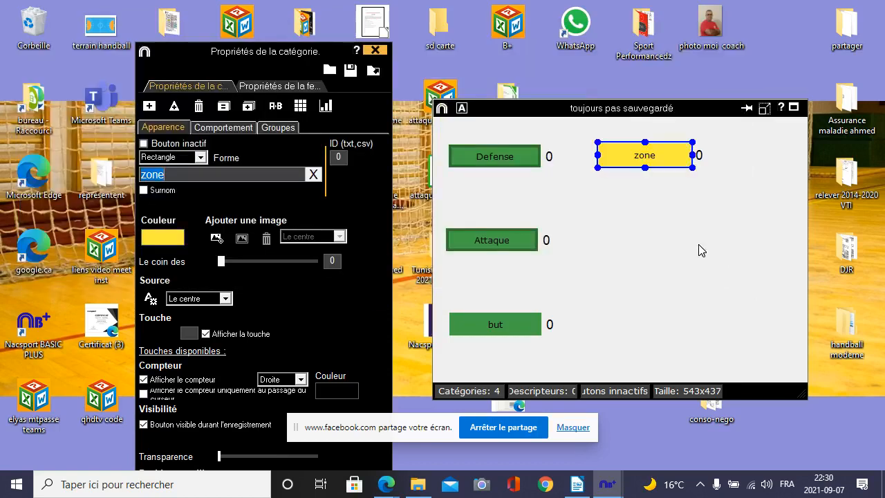
left_click(676, 239)
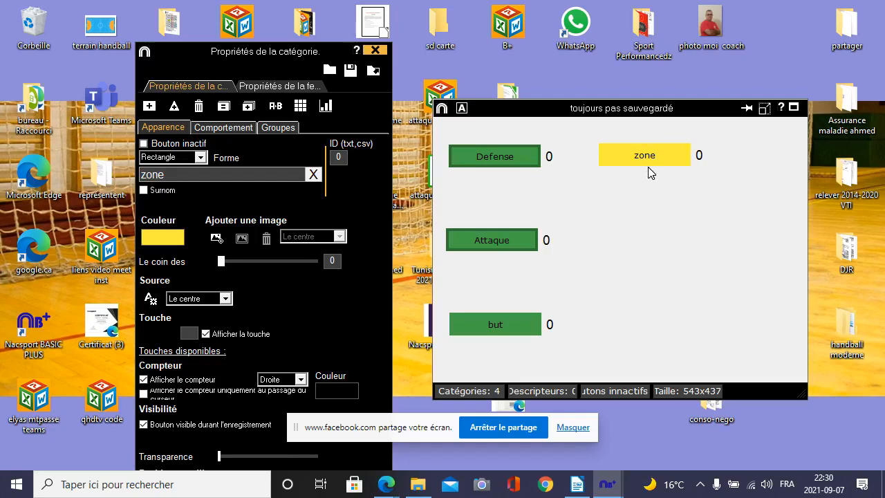
Step: Change the behaviour type of the "zone" button from category to descriptor
left_click(235, 125)
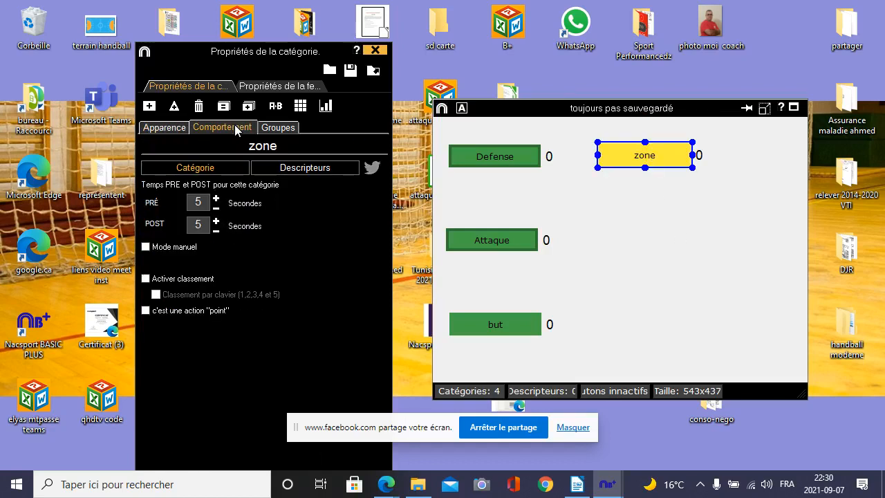
left_click(325, 171)
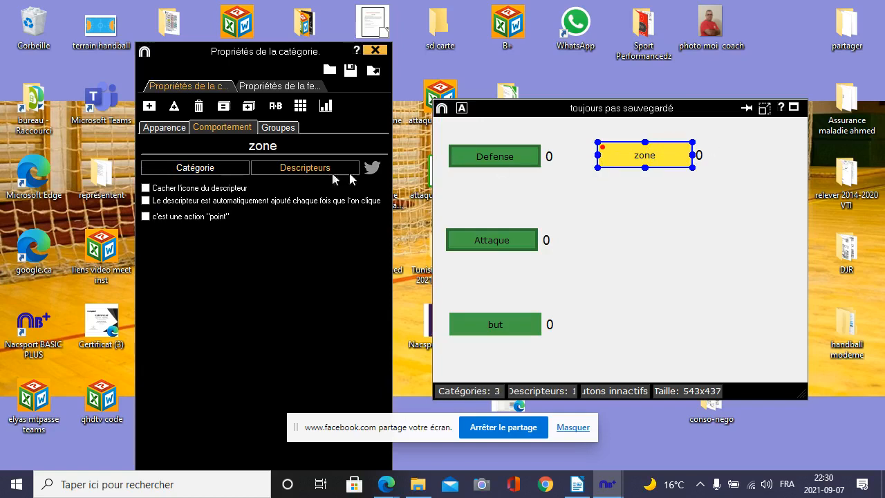
left_click(164, 128)
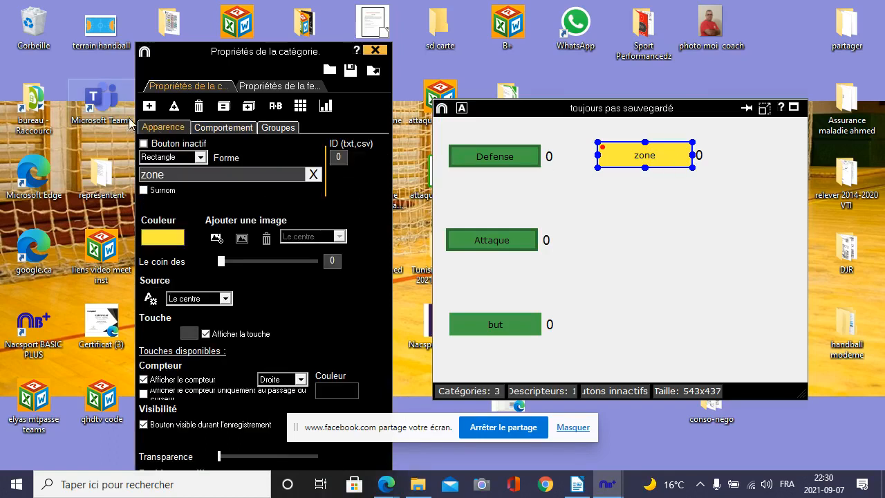
Step: Add a new button, place it just below "zone" with a small gap and name it "Étagée"
left_click(149, 106)
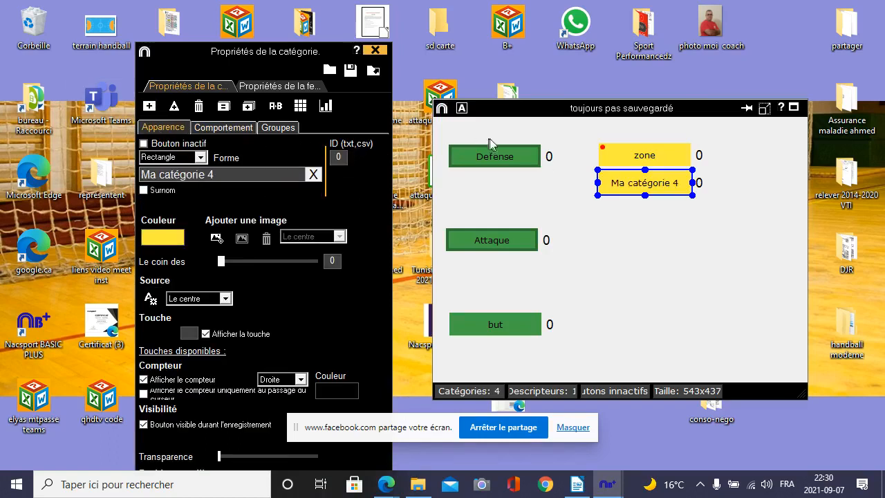
left_click_drag(634, 187, 637, 196)
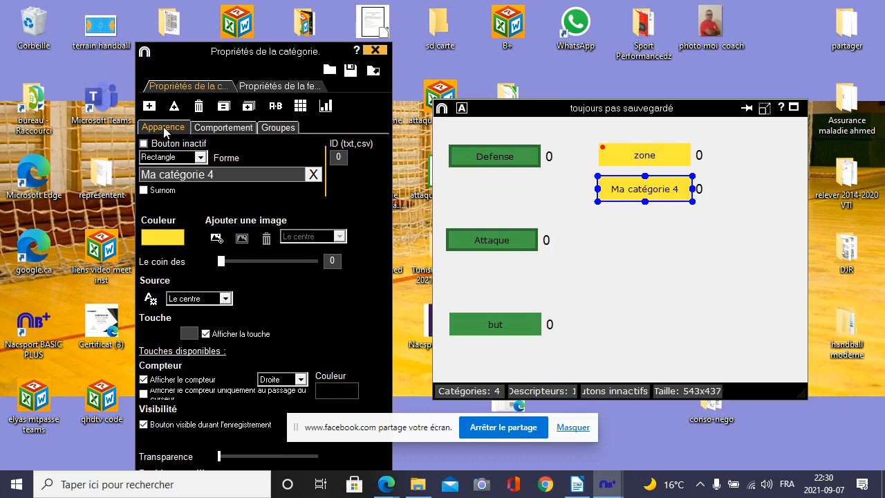
left_click(216, 171)
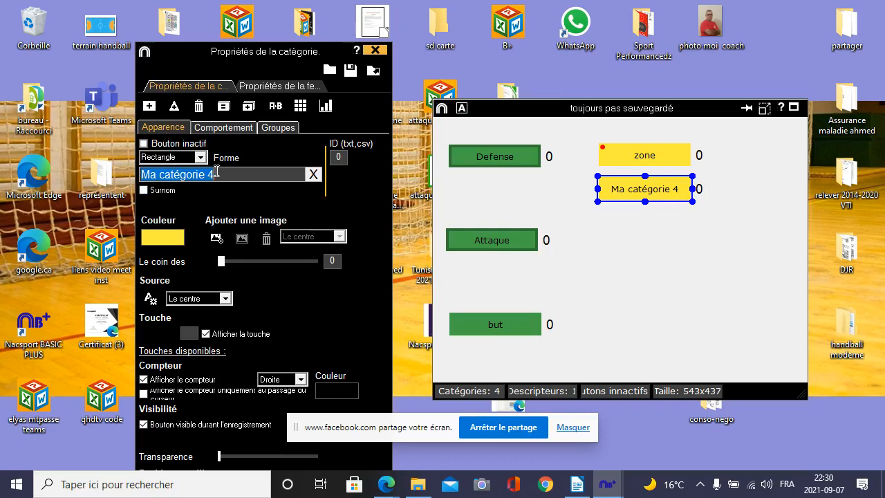
key("BackSpace")
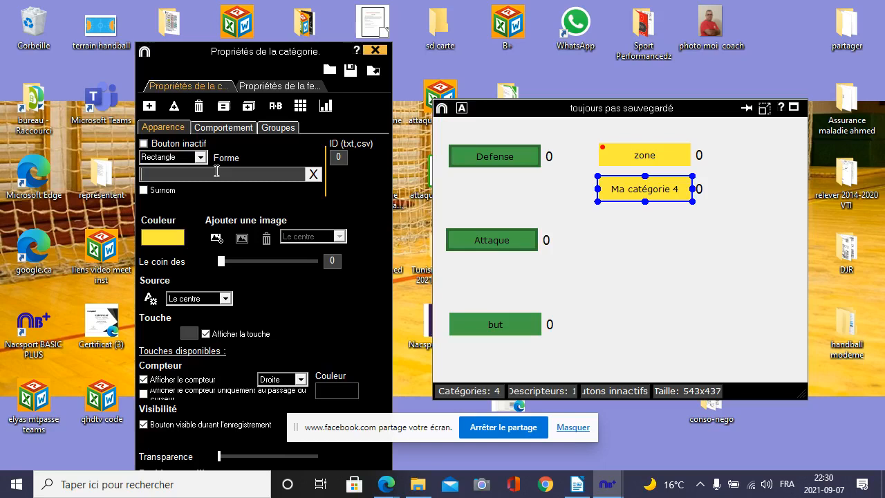
type("Étag")
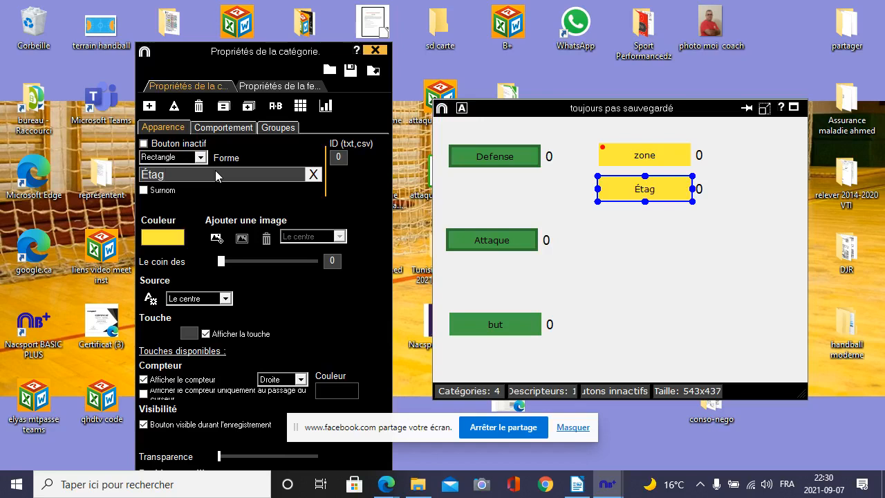
type("ée")
Step: Change the behaviour type of the "Étagée" button from category to descriptor
left_click(222, 127)
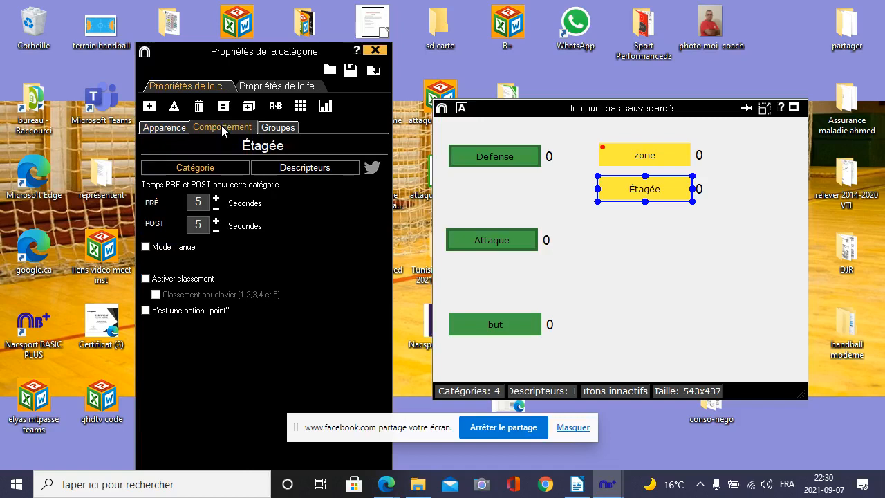
left_click(318, 168)
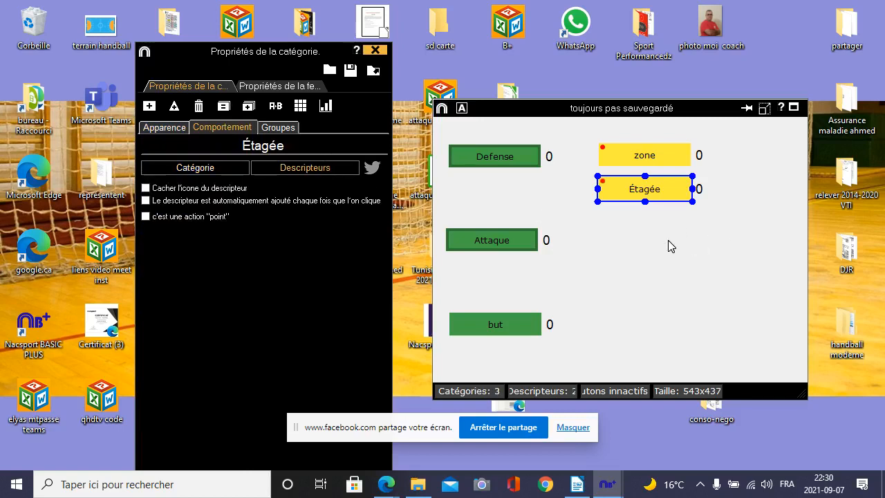
left_click(611, 239)
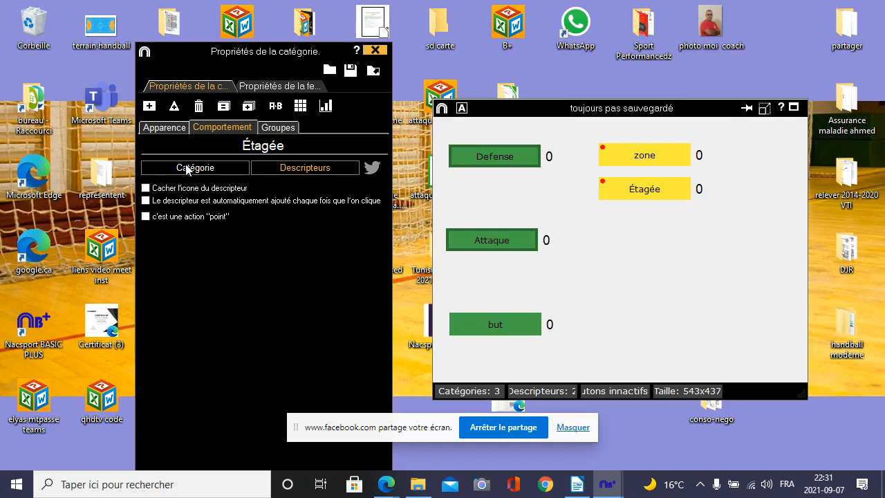
Step: Make "Étagée" an inactive button in its appearance settings
left_click(164, 127)
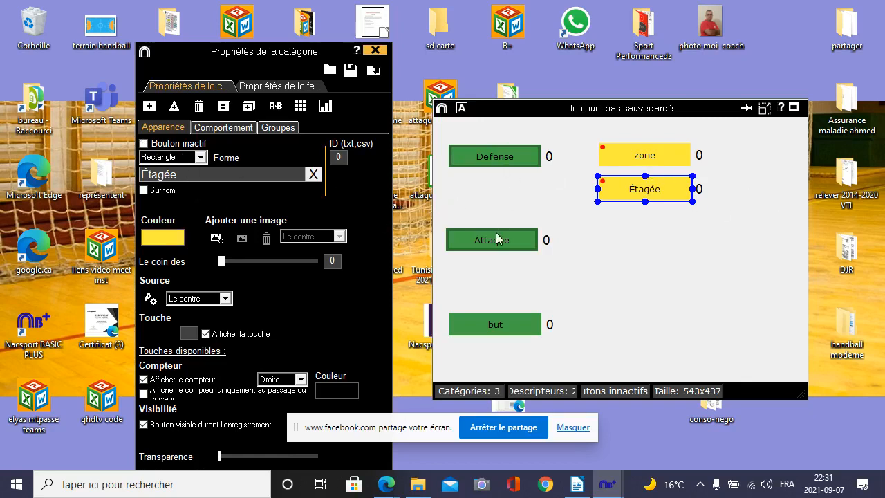
left_click(143, 144)
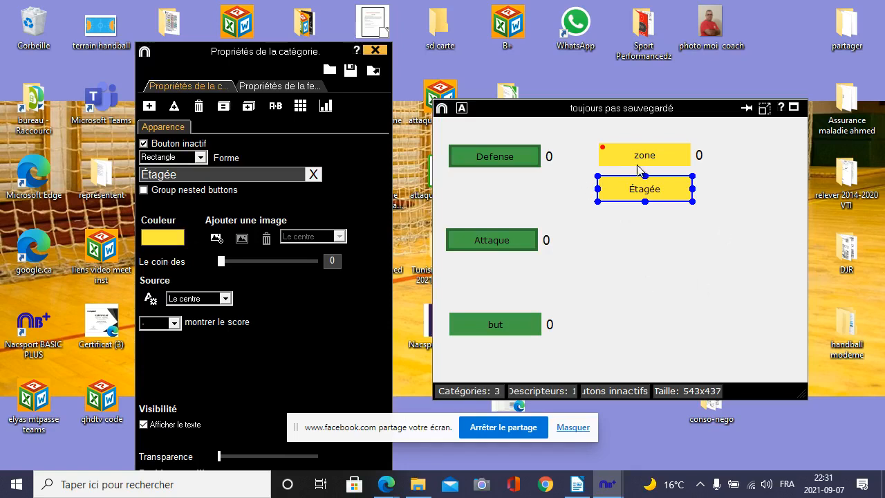
left_click(659, 216)
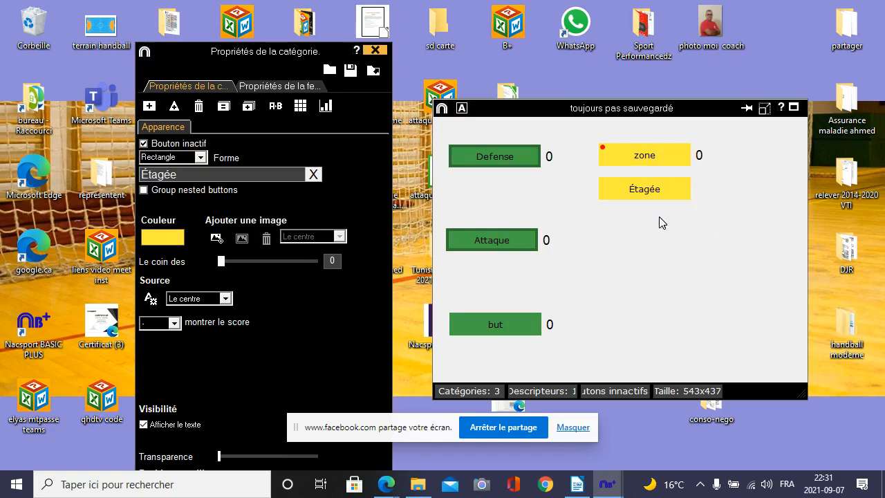
Step: Add another button below "Étagée" and give it the brown colour A0887E
left_click(148, 105)
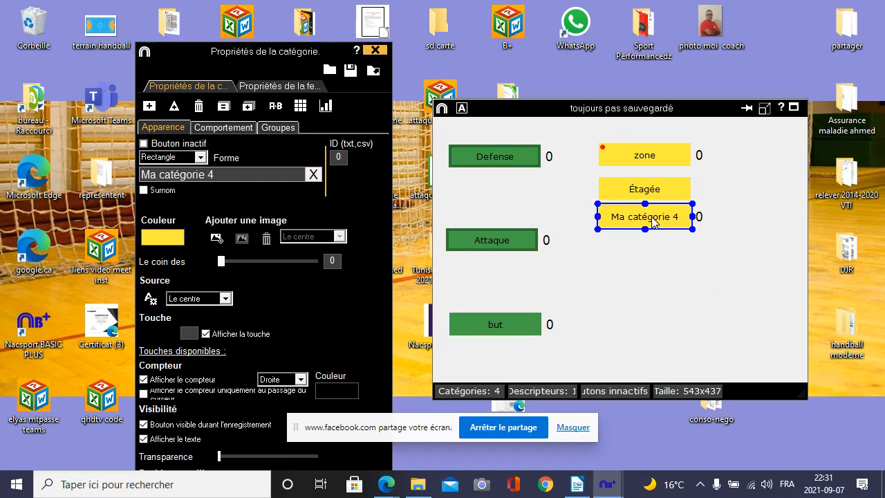
left_click_drag(657, 220, 654, 239)
left_click(163, 237)
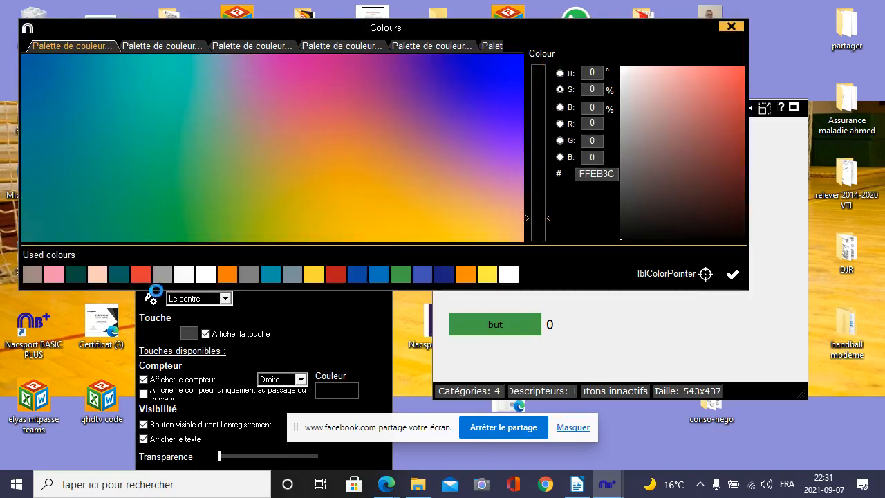
left_click(29, 277)
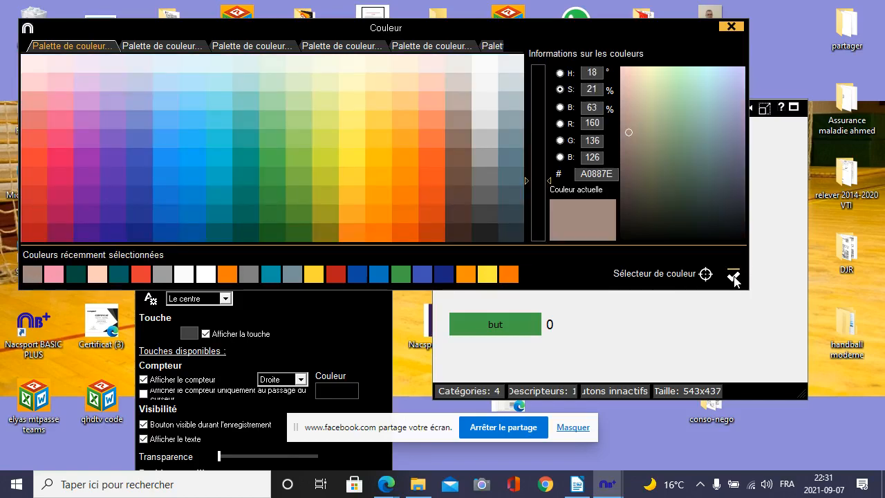
left_click(733, 276)
Step: Enlarge the brown button into a tall block, make it inactive and position it directly below "zone"
left_click_drag(643, 223, 643, 125)
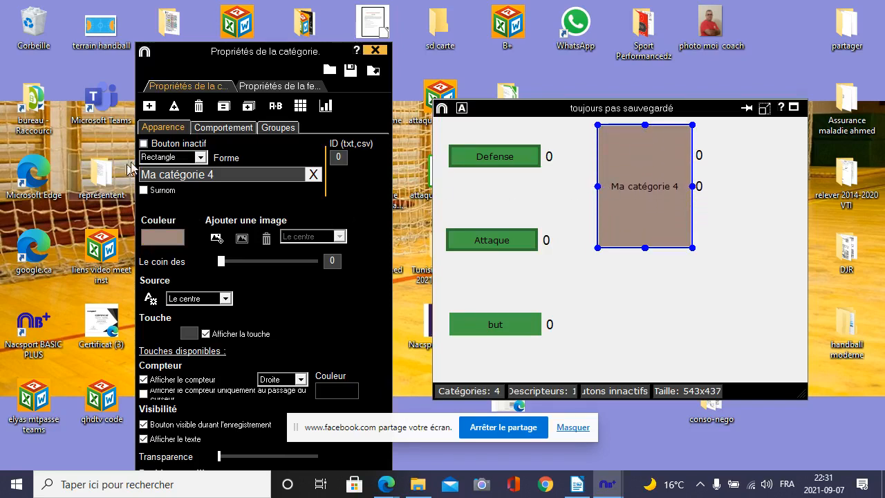
left_click(144, 144)
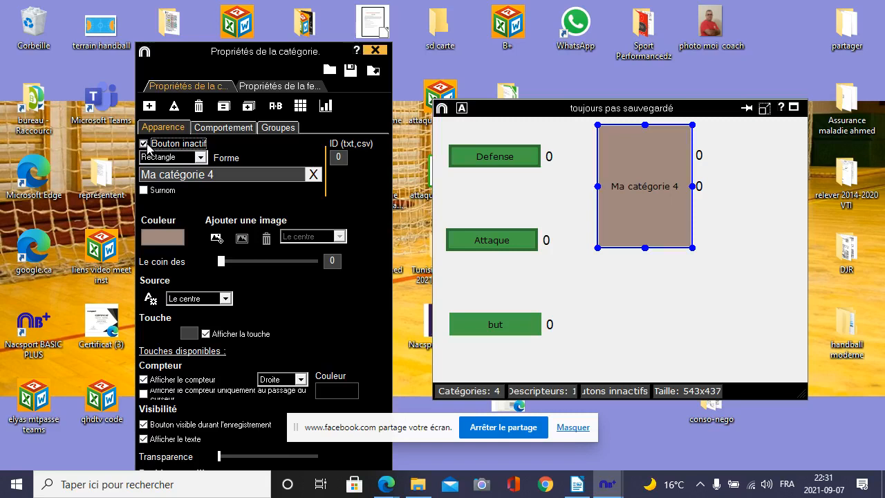
left_click_drag(652, 226, 644, 166)
left_click(613, 236)
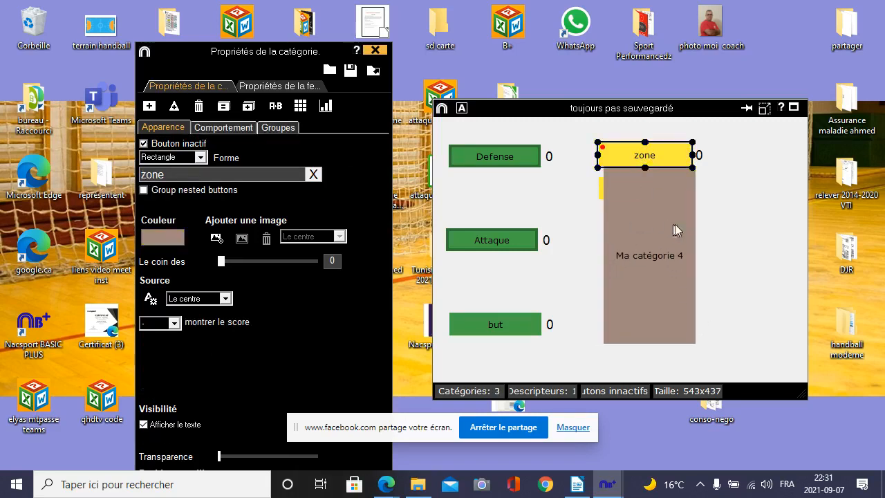
Step: Recolour the tall inactive block from brown to grey
left_click(668, 257)
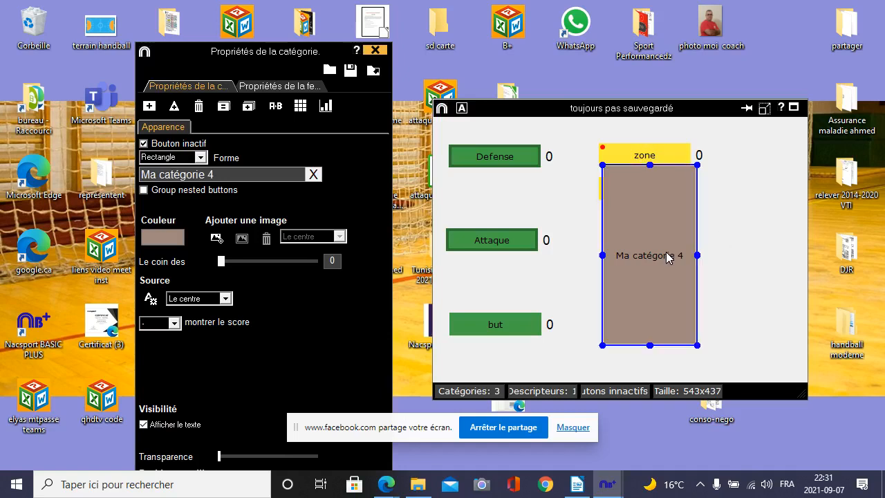
left_click(169, 242)
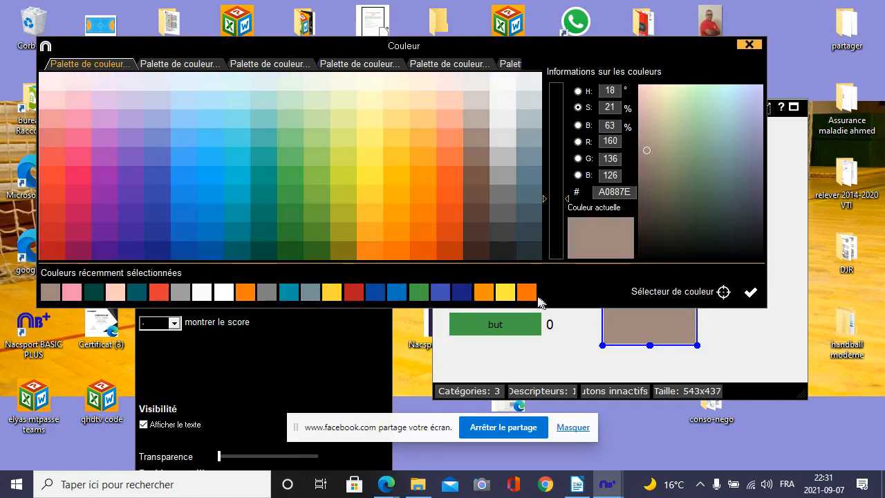
left_click(263, 296)
left_click(750, 292)
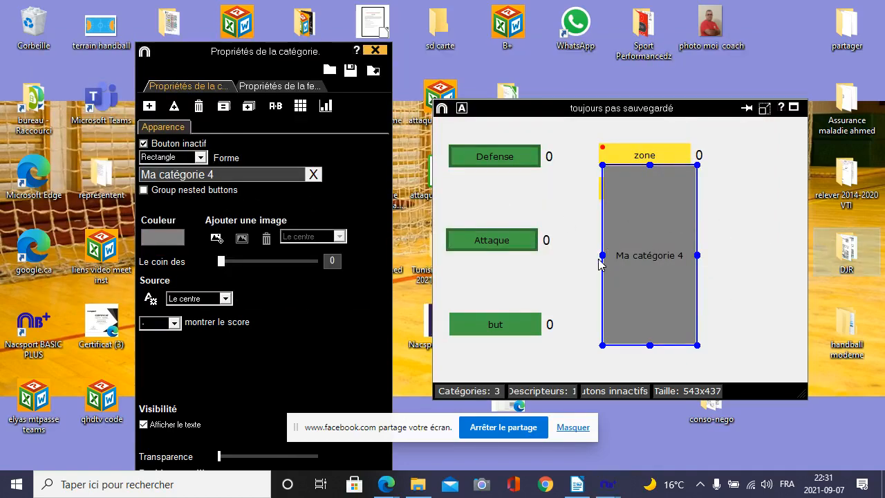
Step: Resize the grey block into a wide background panel behind the Defense and "zone" buttons, ending just above Attaque
left_click_drag(603, 255, 443, 187)
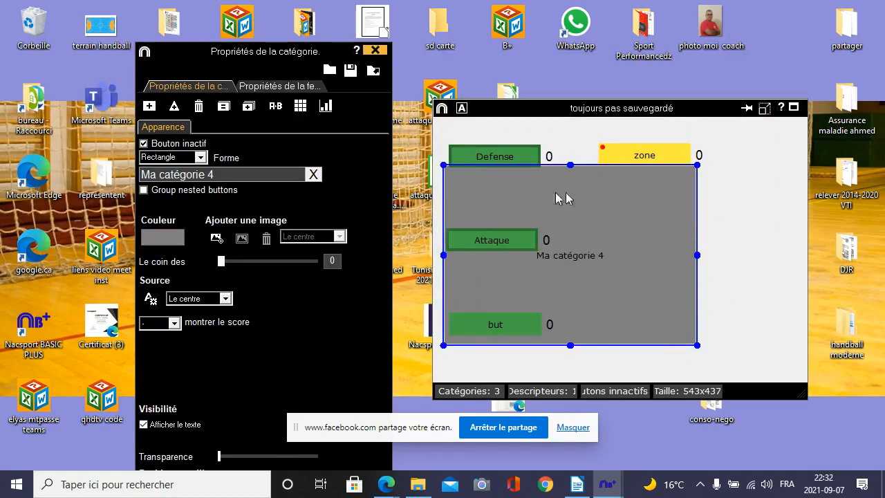
left_click_drag(571, 165, 560, 123)
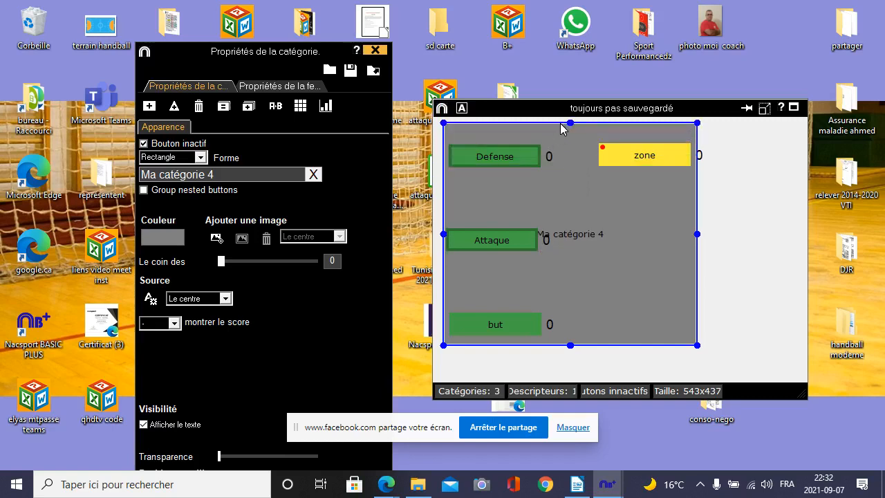
left_click_drag(696, 234, 719, 318)
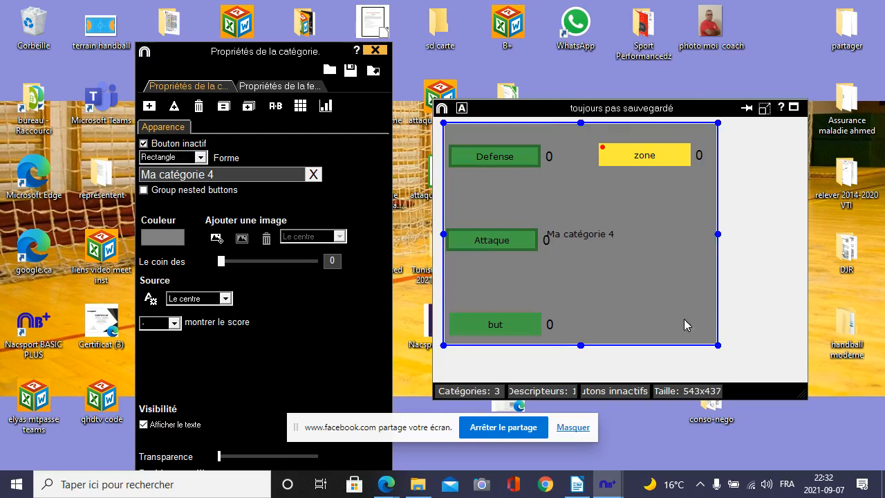
left_click_drag(580, 346, 586, 219)
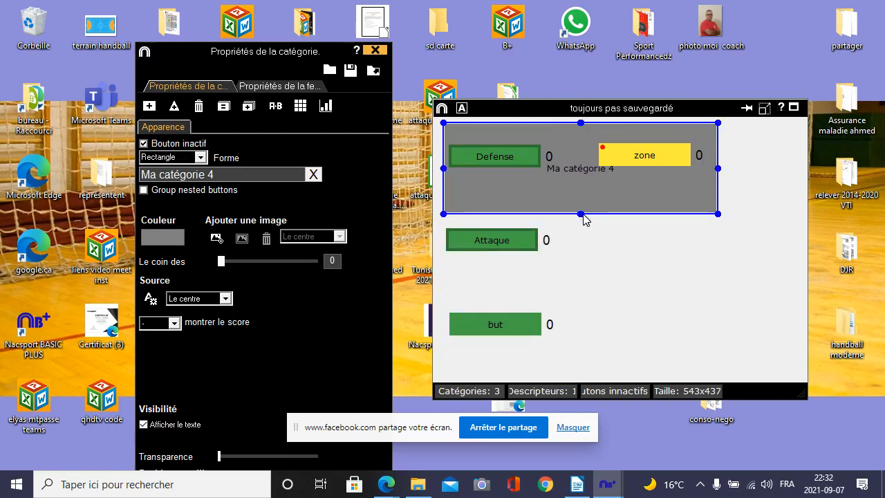
Step: Rename the grey panel as "Déf" and move it below "Étagée", beside the Attaque and "but" buttons
left_click(240, 177)
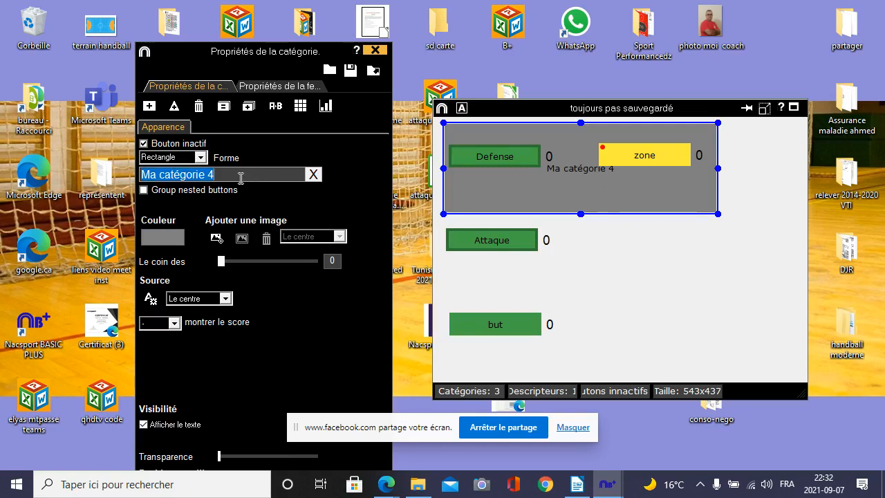
key("BackSpace")
type("D")
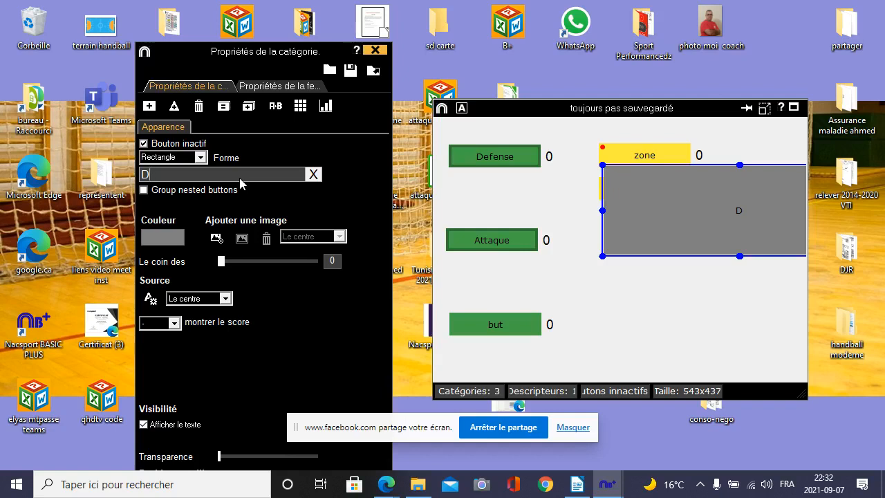
type("é")
left_click_drag(707, 217, 656, 272)
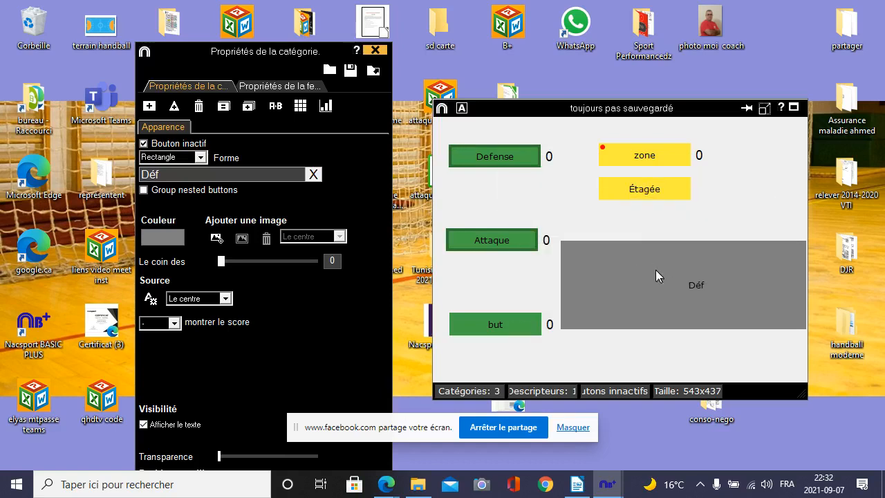
Step: Reactivate the Étagée button and set its behaviour to descriptor
left_click(614, 195)
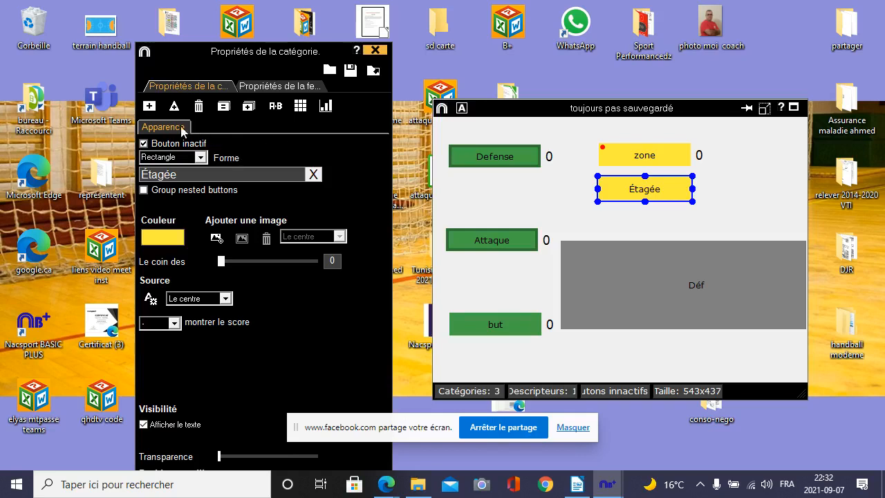
left_click(144, 143)
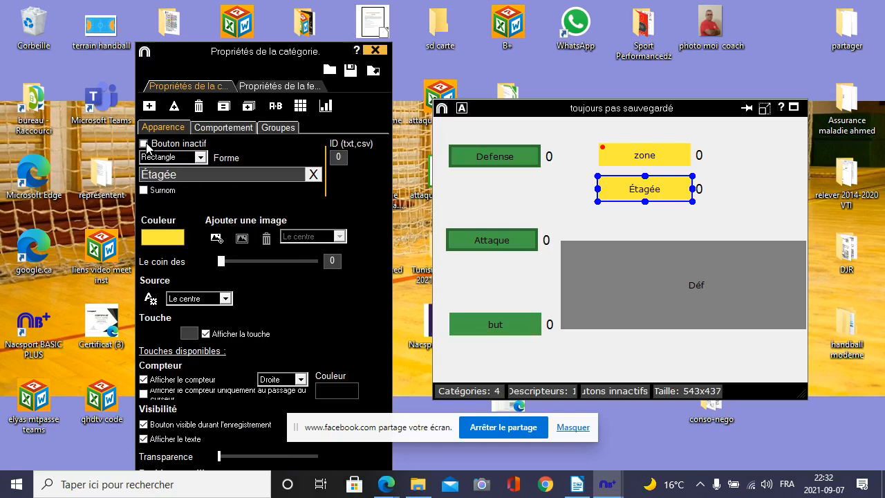
left_click(230, 132)
left_click(306, 168)
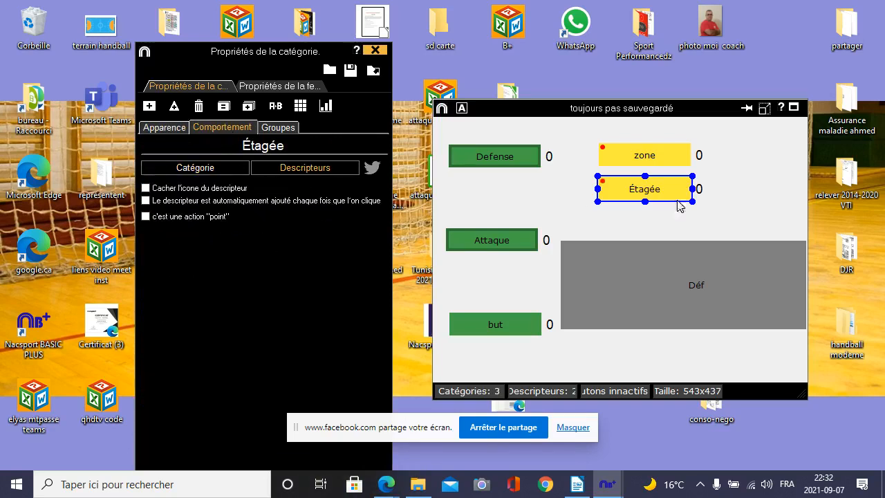
Step: Move the grey Déf panel up behind the Defense and zone buttons, with Étagée shifted slightly lower
left_click(634, 276)
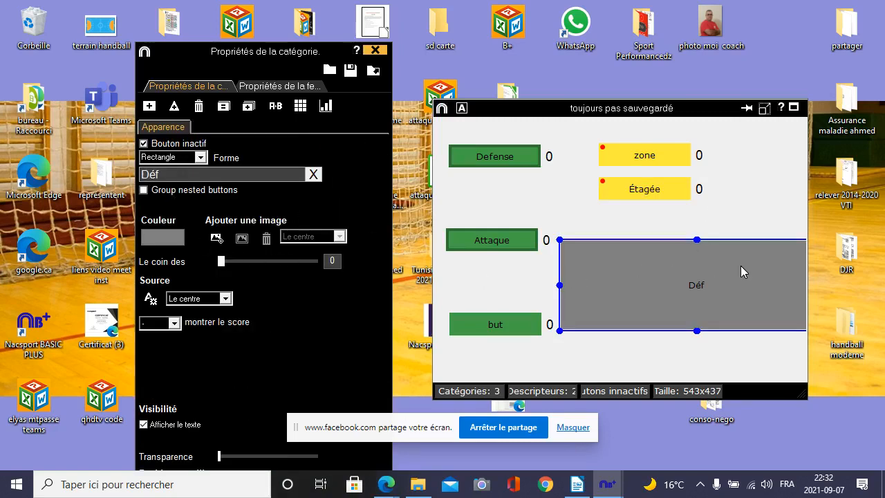
left_click_drag(689, 269, 651, 269)
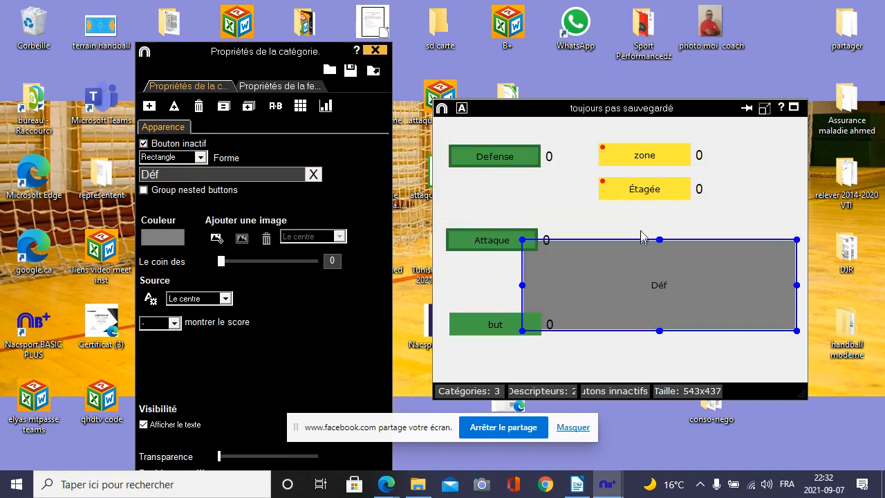
left_click_drag(644, 193, 652, 220)
left_click_drag(647, 266, 561, 167)
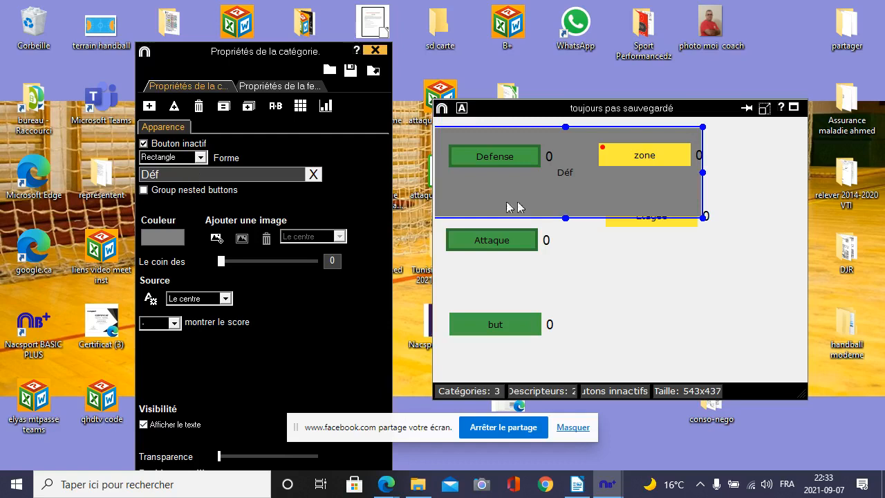
Step: Move Étagée off the grey panel to beside Attaque and delete it
left_click_drag(692, 223, 657, 253)
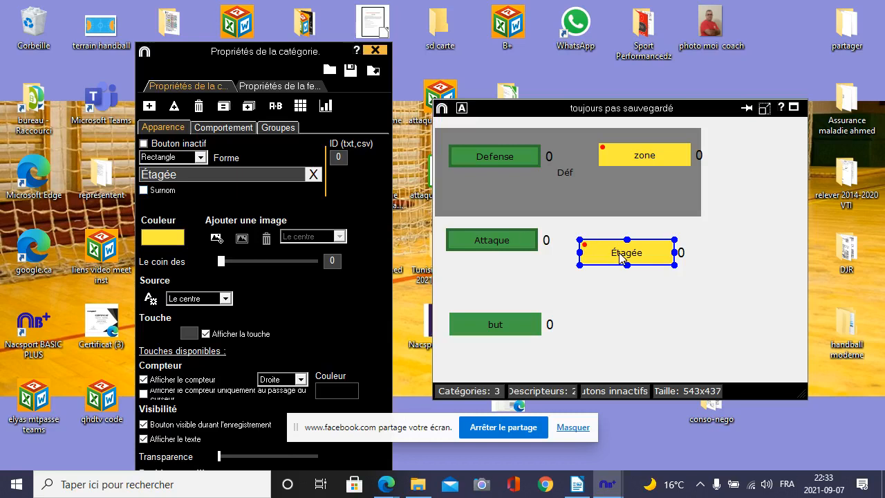
left_click(238, 130)
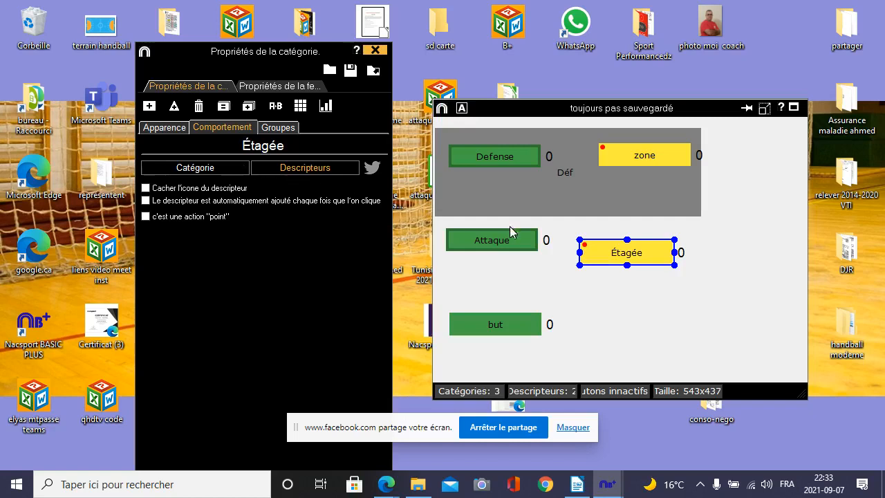
right_click(658, 253)
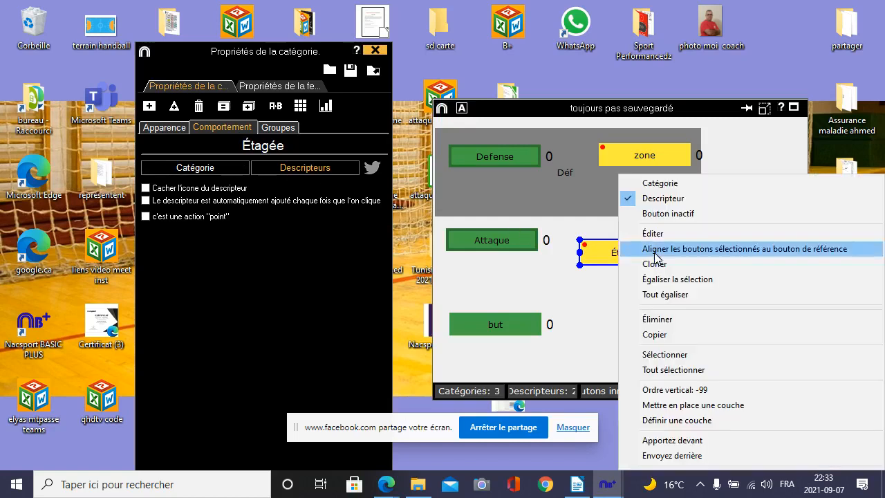
left_click(675, 320)
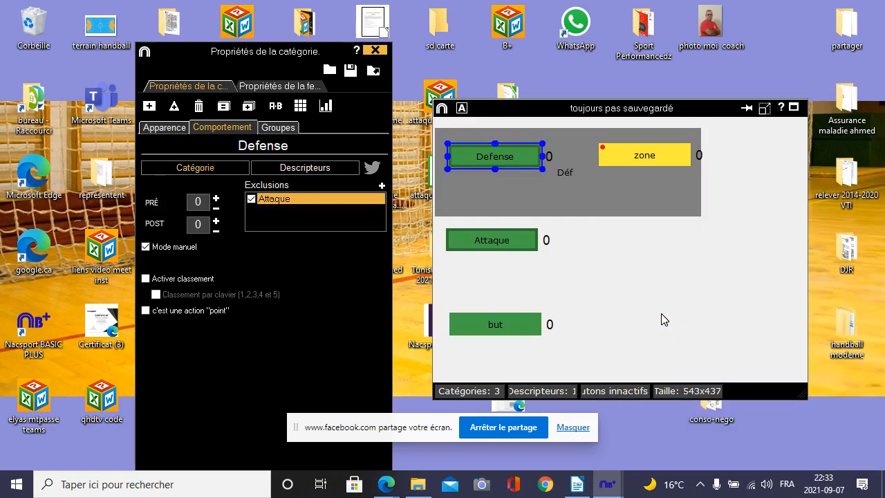
left_click(661, 318)
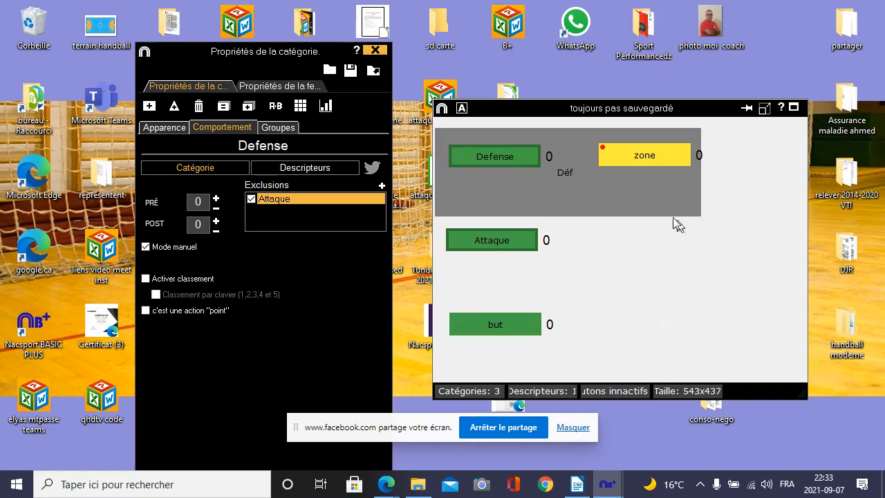
Step: Shift the Déf panel to fully enclose Defense and zone with its counter, and set its text position to "En haut à droite"
left_click_drag(684, 185, 695, 184)
left_click(695, 184)
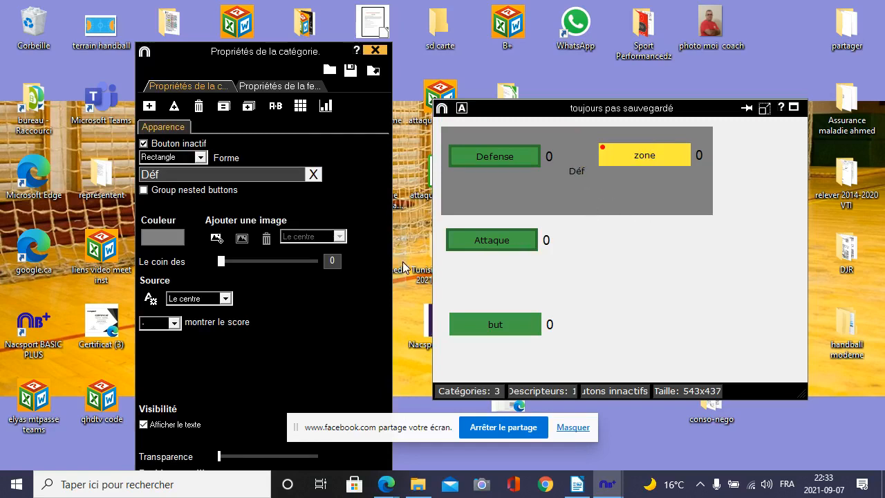
left_click(223, 298)
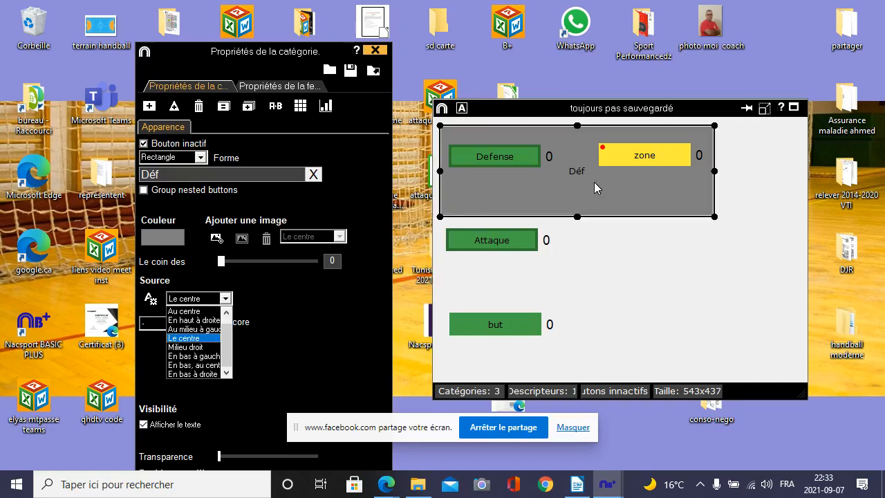
left_click(207, 321)
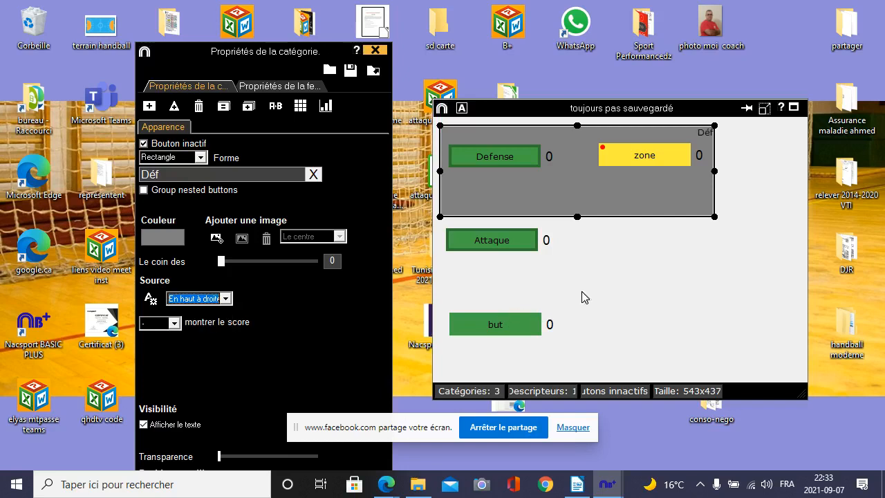
left_click(639, 292)
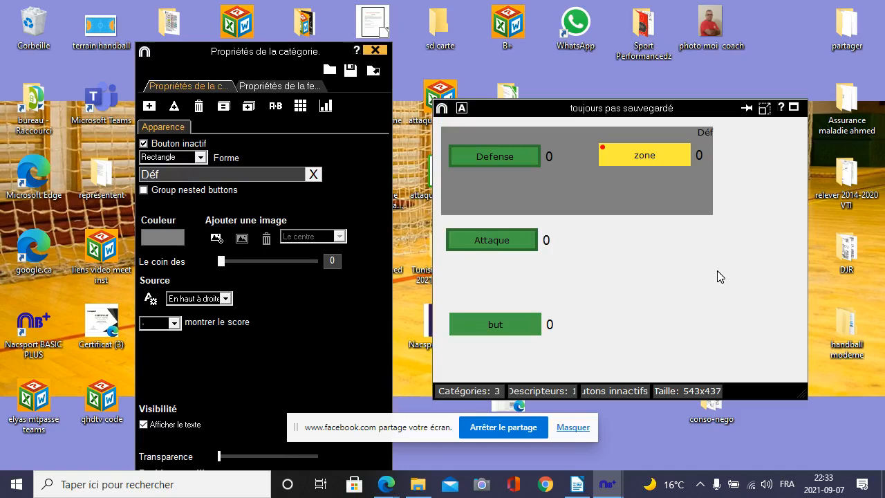
Step: Add a new category button, shrink it to a small block and position it on the grey panel below zone
left_click(168, 129)
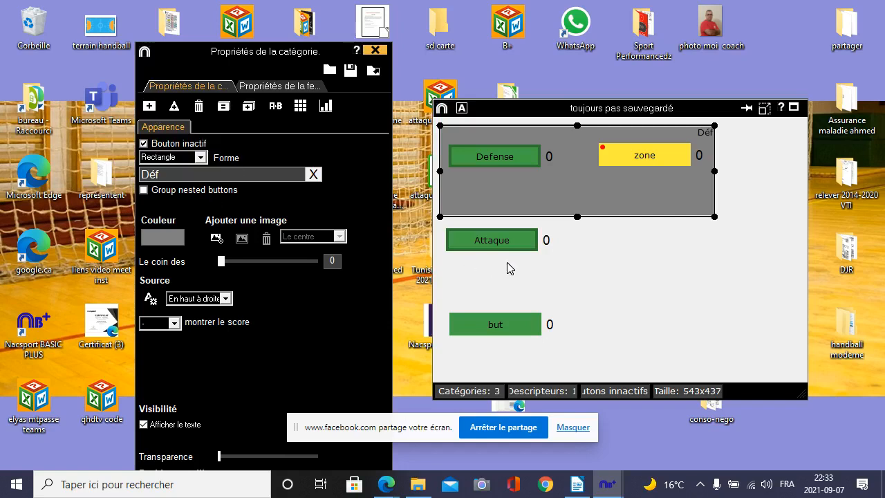
left_click(507, 241)
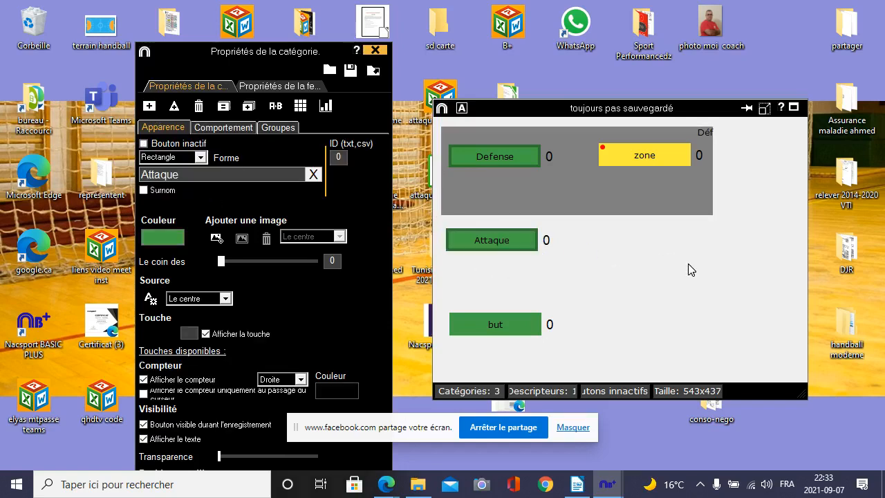
left_click(155, 112)
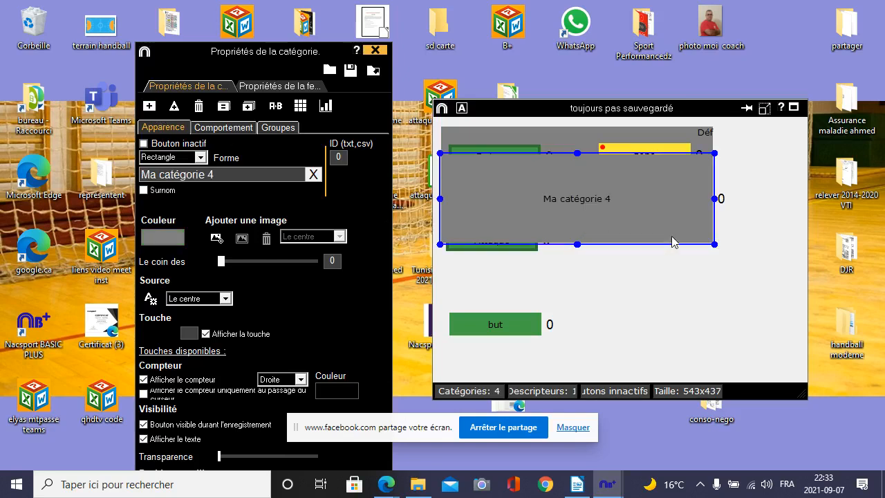
left_click_drag(717, 249, 609, 194)
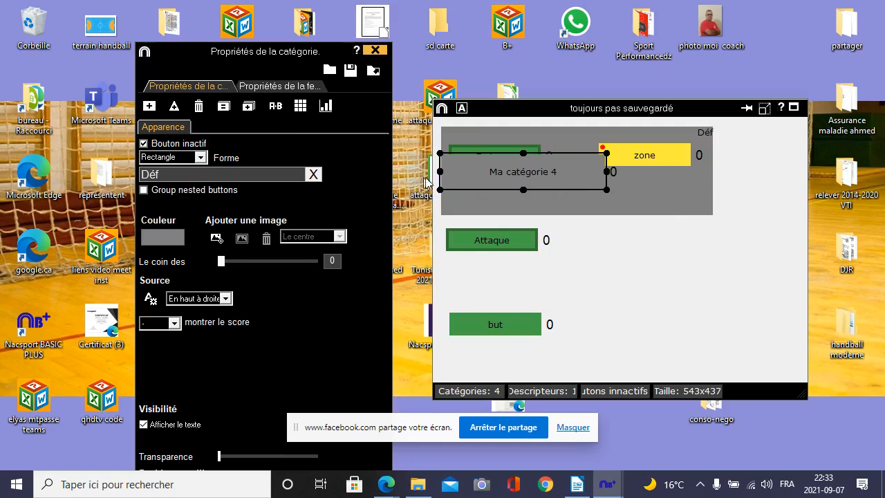
left_click(144, 143)
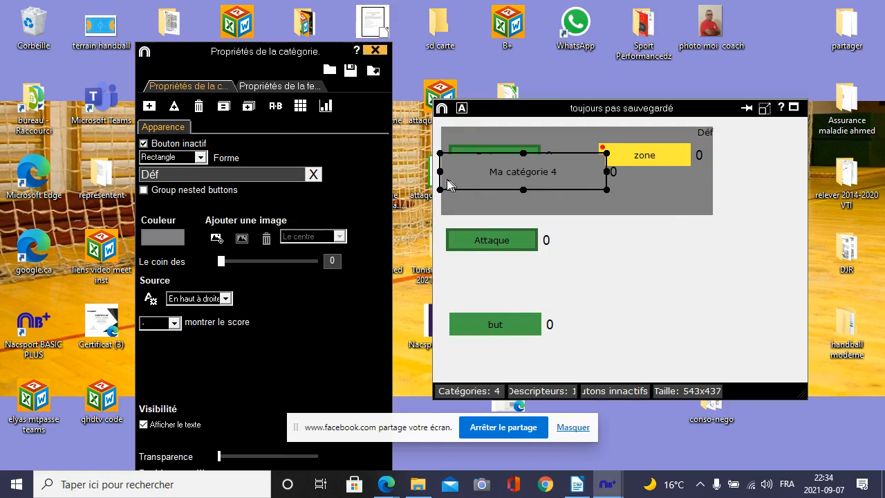
left_click_drag(441, 171, 643, 201)
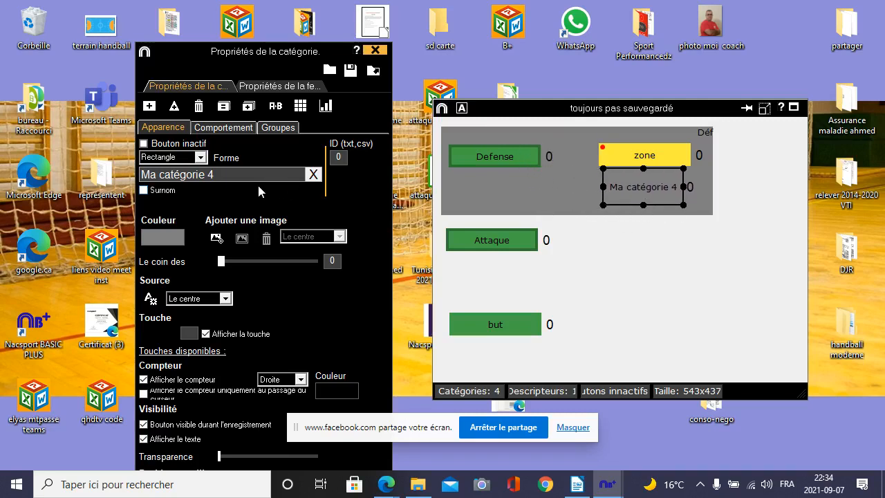
Step: Recolour the new category button below zone yellow and nudge it slightly down and to the right
left_click(240, 174)
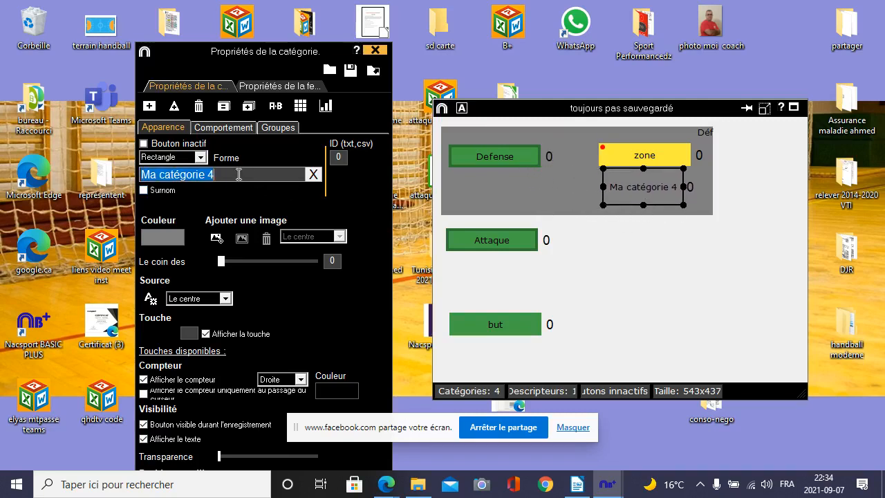
left_click(166, 237)
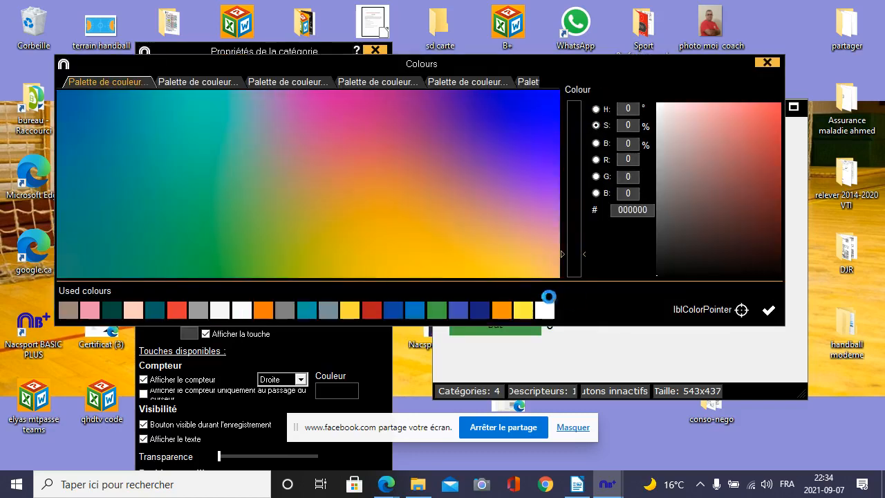
left_click(523, 312)
left_click(769, 313)
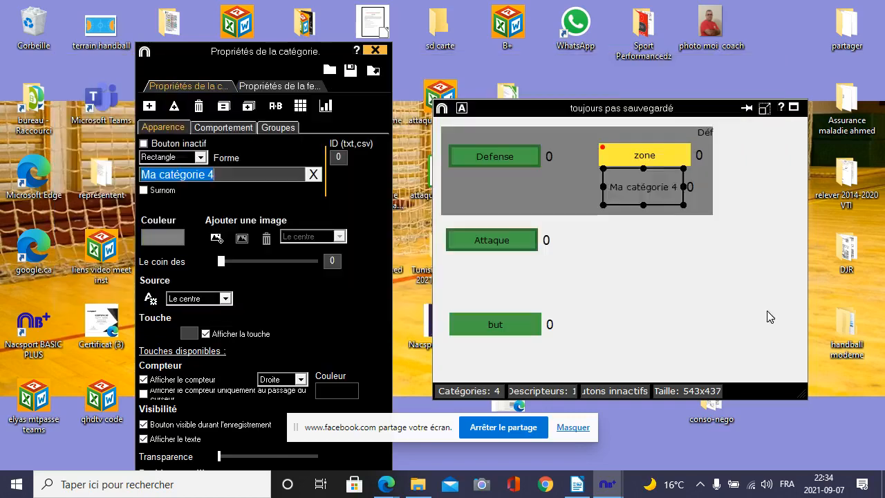
left_click(656, 195)
left_click_drag(663, 196, 660, 198)
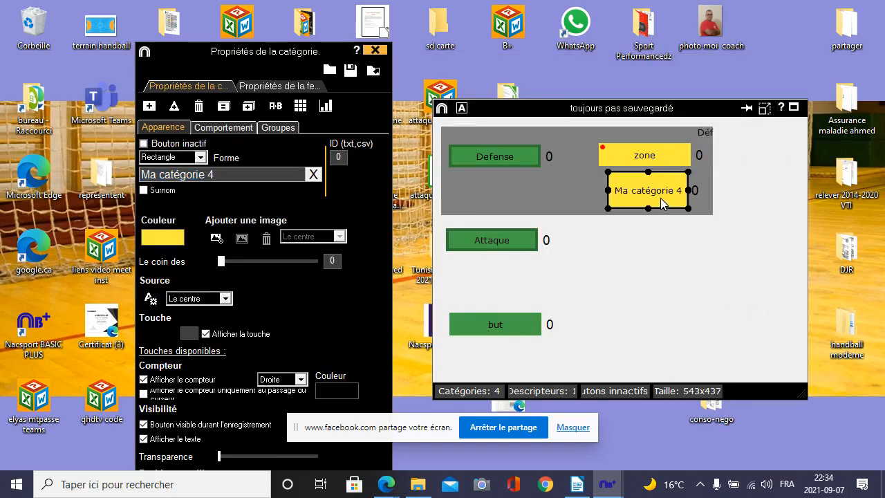
Step: Rename the new yellow button as "Etagée" and set its behaviour to descriptor
triple_click(243, 172)
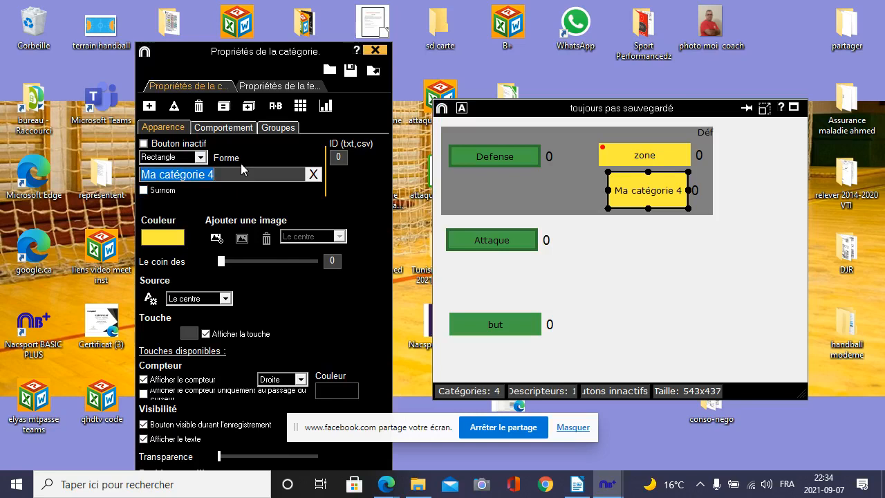
key("BackSpace")
type("Etagée")
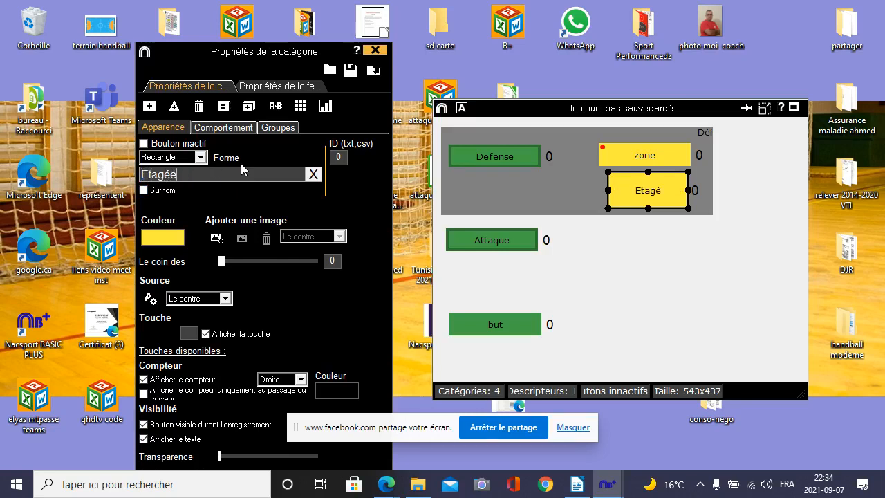
left_click(253, 130)
left_click(304, 169)
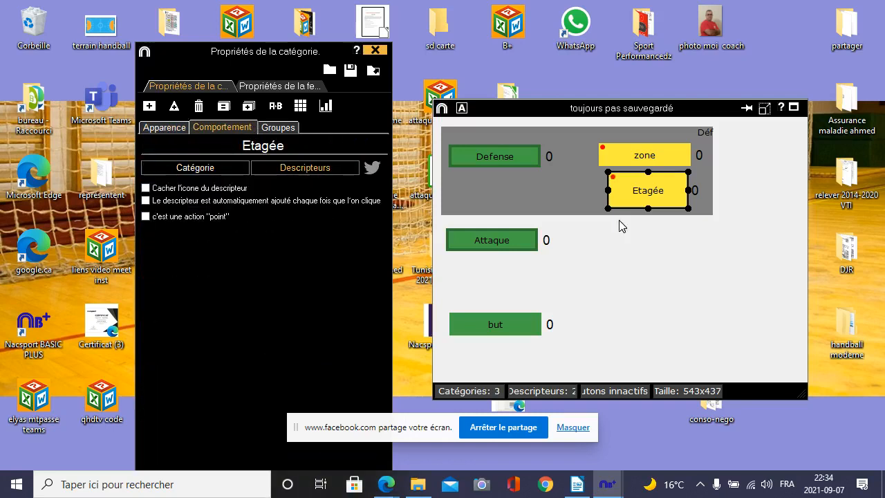
Step: Reduce the Etagée button's height to about that of zone and extend its left edge slightly outward
left_click(658, 225)
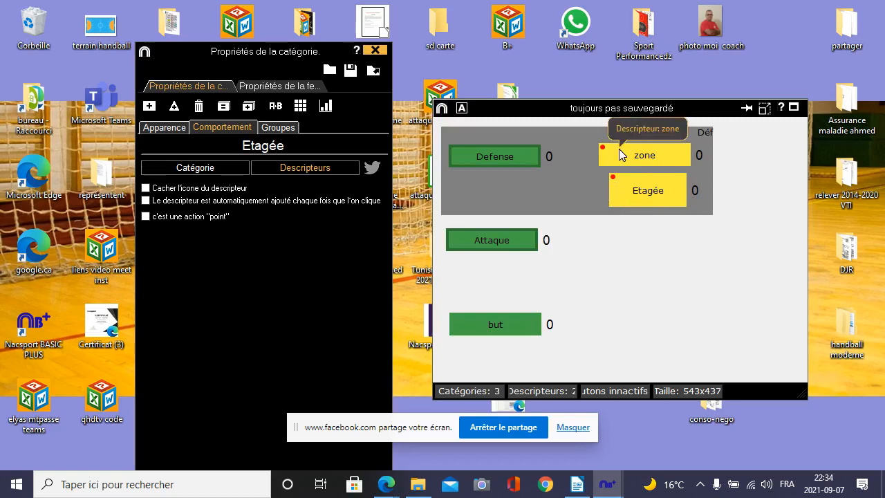
left_click(630, 196)
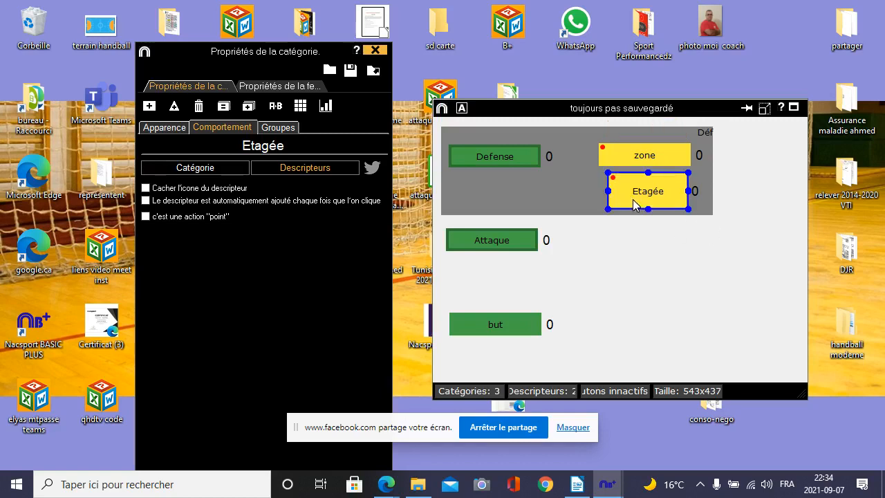
left_click_drag(650, 211, 648, 198)
left_click(595, 182)
left_click(627, 186)
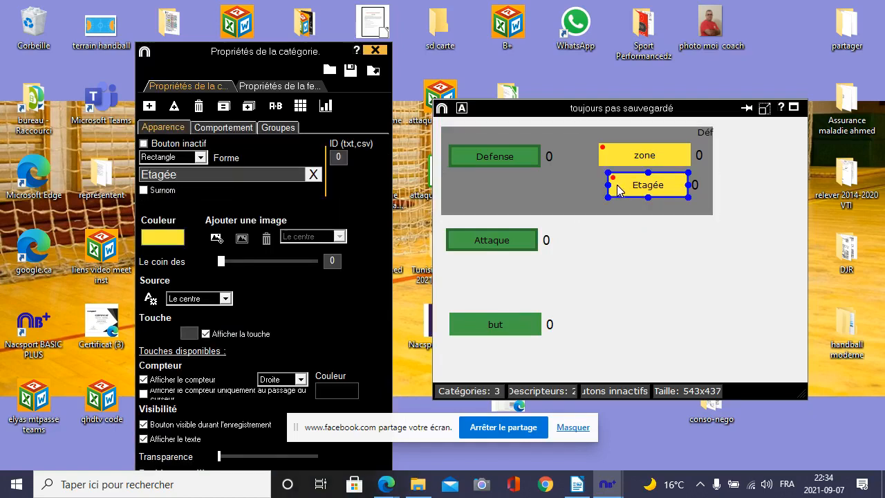
left_click_drag(607, 185, 604, 190)
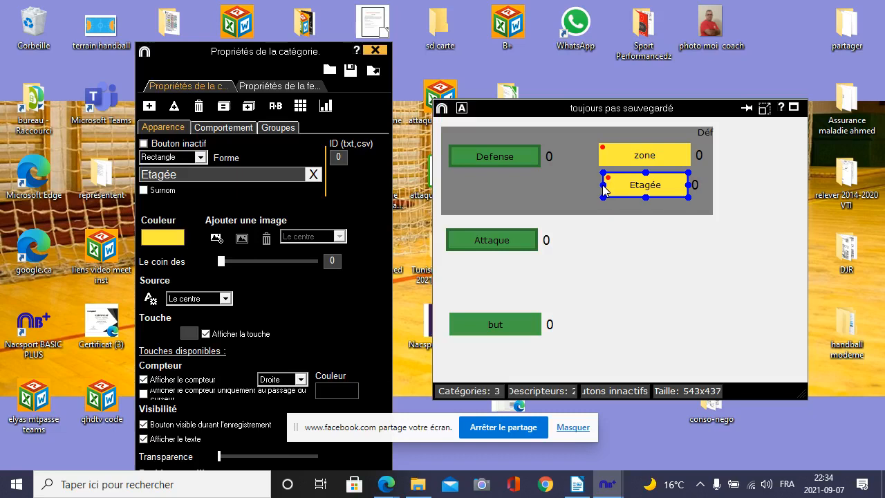
Step: Widen the Etagée button on its right side to about zone's width and shift it left into line under zone
left_click(609, 206)
left_click(630, 253)
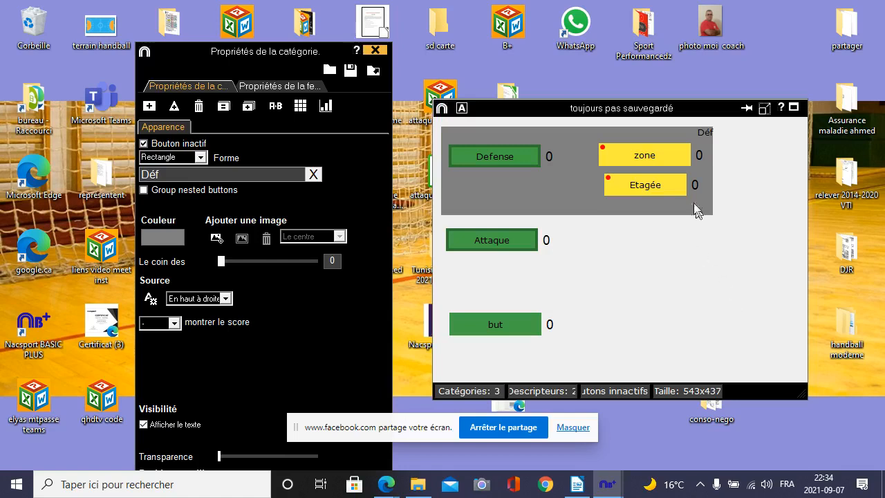
left_click(636, 186)
left_click_drag(688, 186, 698, 191)
left_click(698, 186)
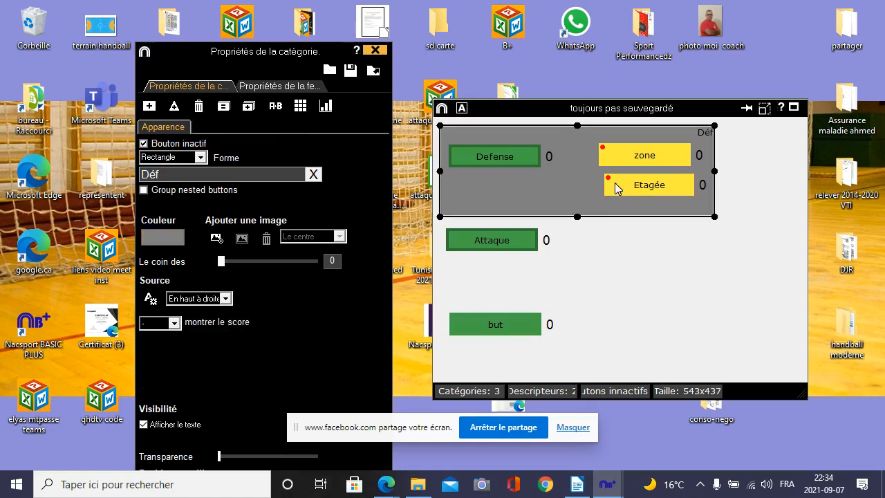
left_click(622, 185)
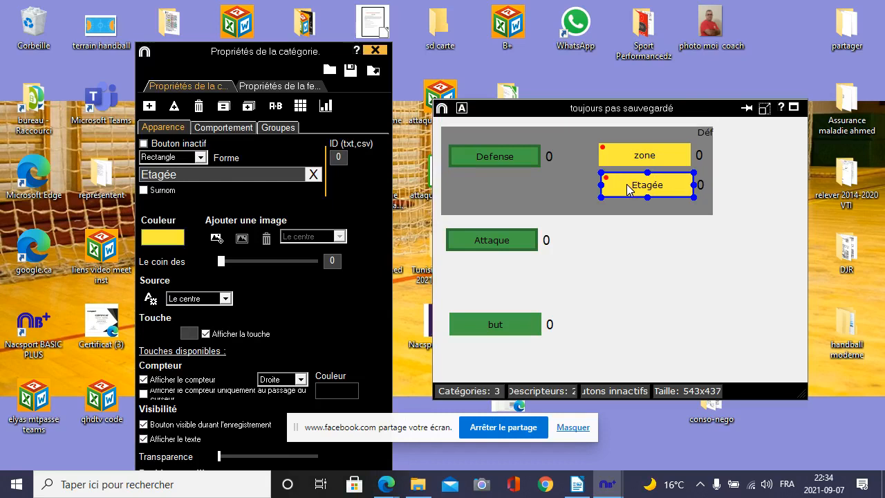
Step: Add a new category button and place it in the empty area below the grey Déf panel
left_click(659, 261)
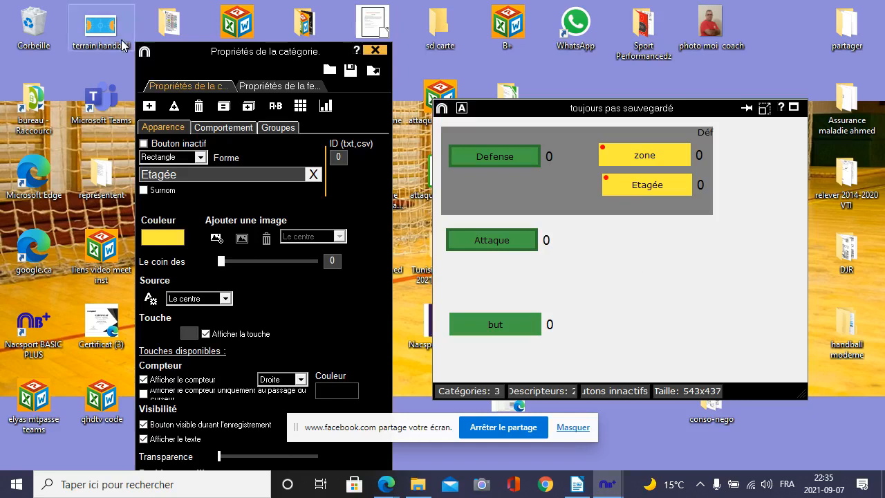
left_click(150, 105)
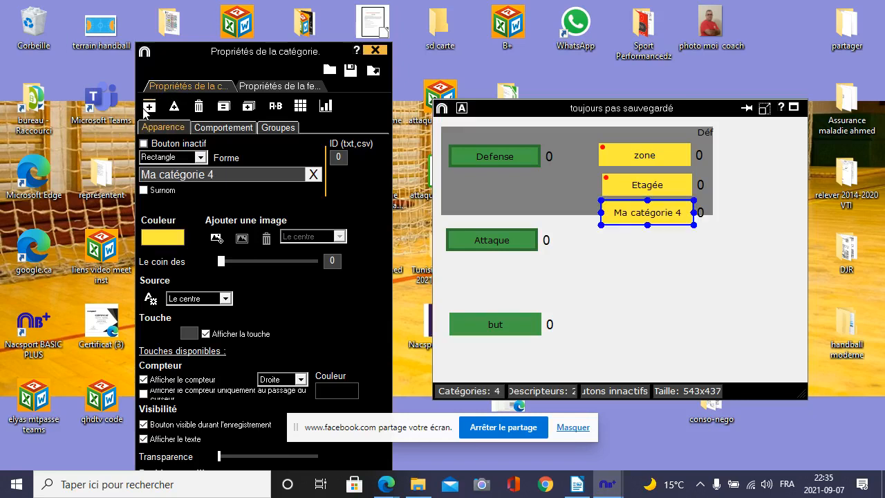
left_click_drag(632, 214, 644, 261)
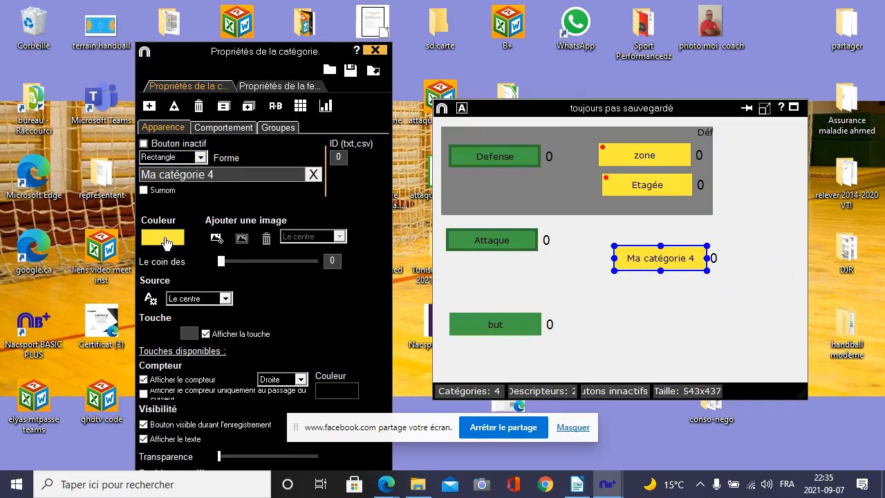
Step: Recolour the new category button below the Déf panel white
left_click(163, 238)
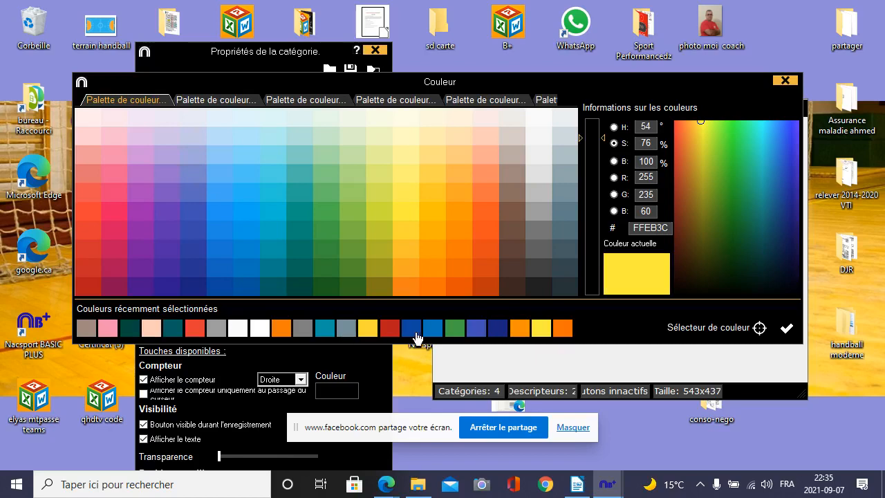
left_click(237, 329)
left_click(786, 328)
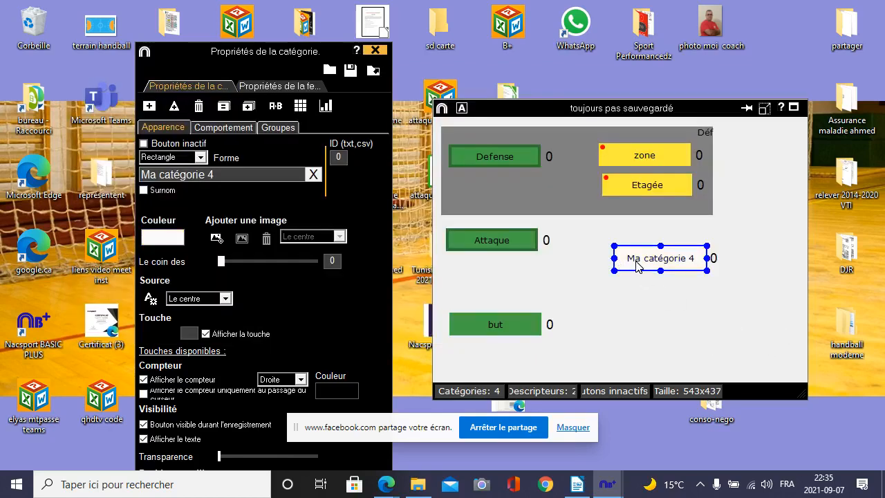
Step: Rename the new white category button as "1er phase"
triple_click(220, 173)
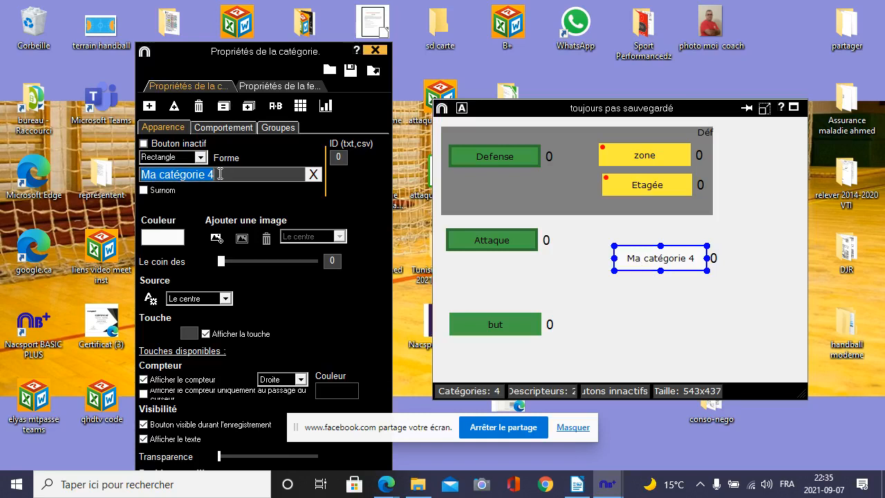
key("BackSpace")
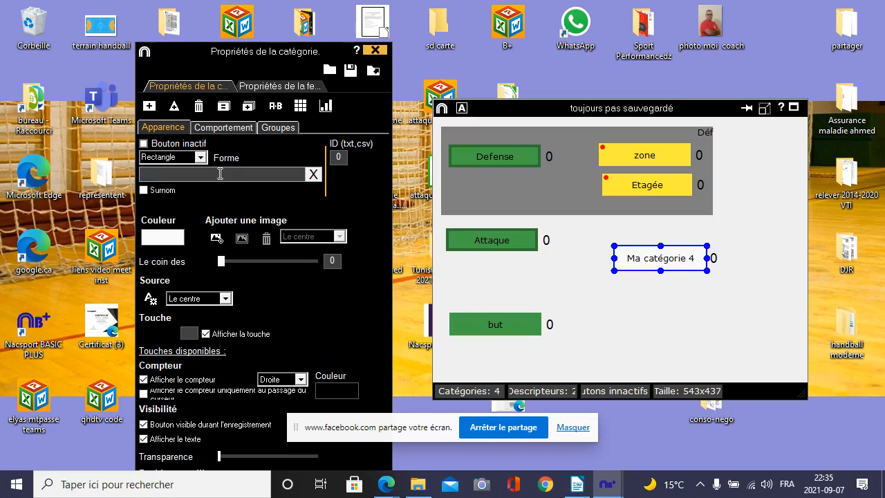
type("1er phase")
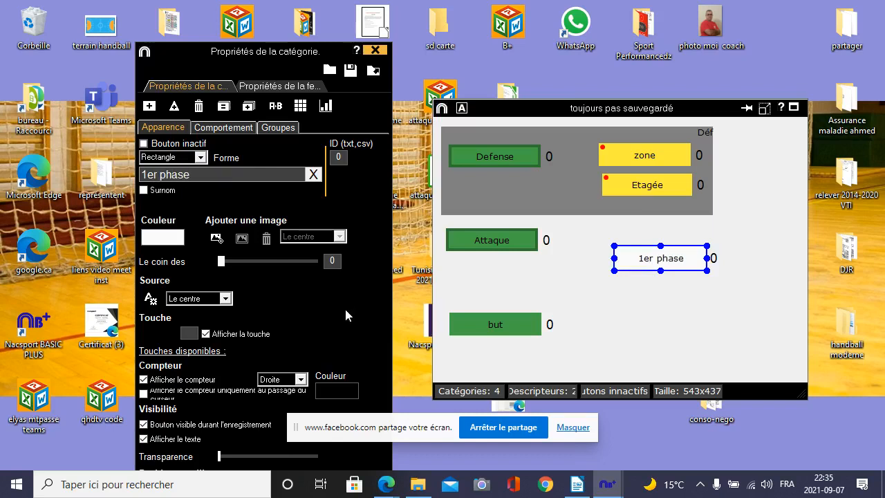
Step: Set the 1er phase button's behaviour to descriptor and enable adding it automatically on each click
left_click(680, 312)
left_click(656, 269)
left_click(225, 128)
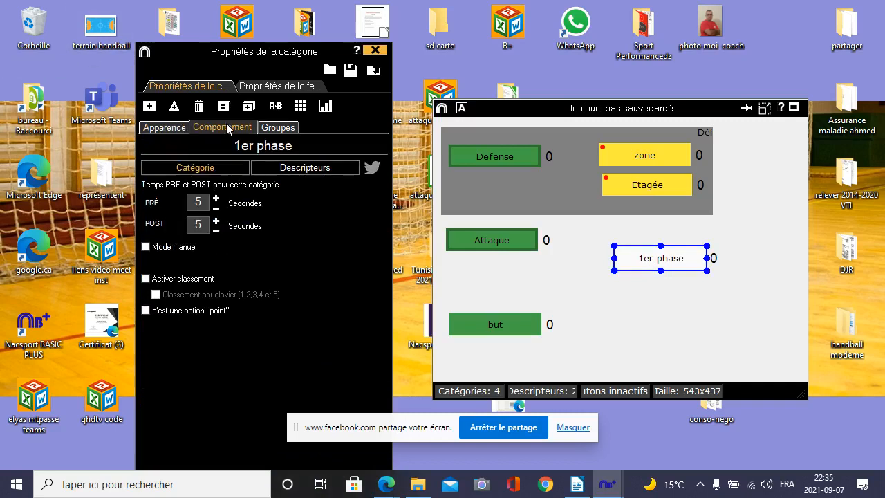
left_click(306, 171)
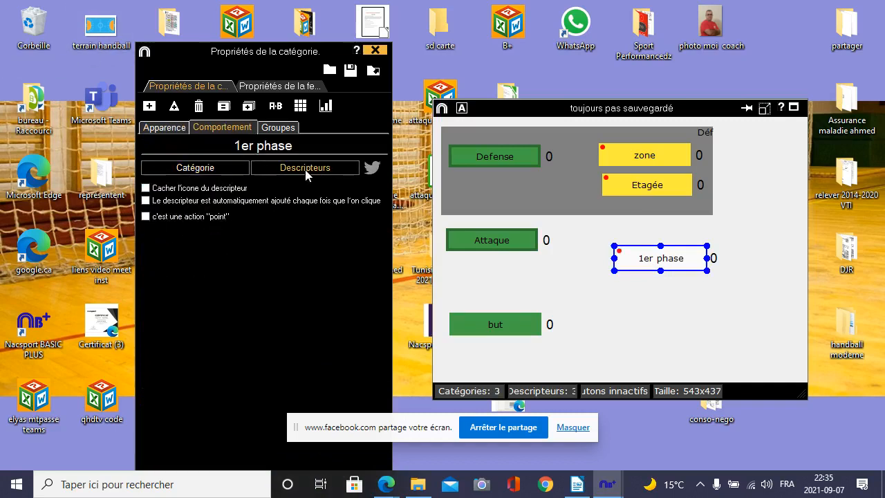
left_click(145, 200)
Step: Move the 1er phase button down and to the right, level with but, and recolour it orange
left_click_drag(639, 261, 678, 320)
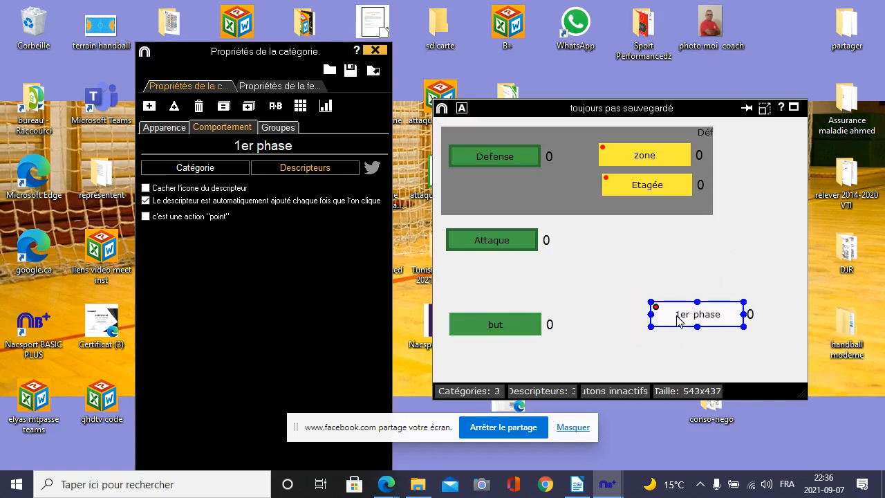
left_click(681, 279)
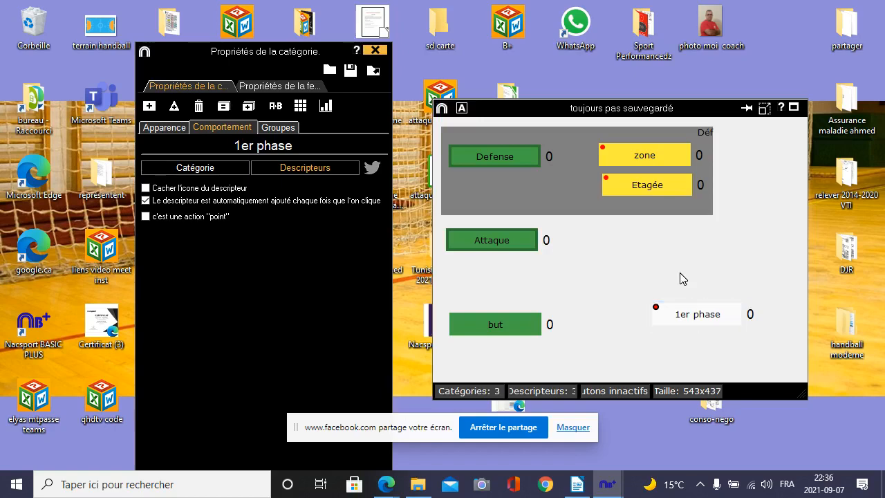
left_click(691, 312)
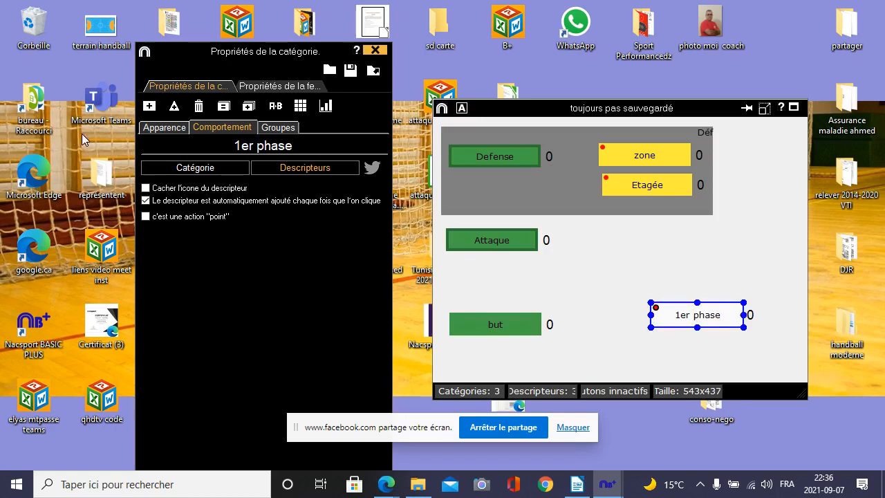
left_click(157, 128)
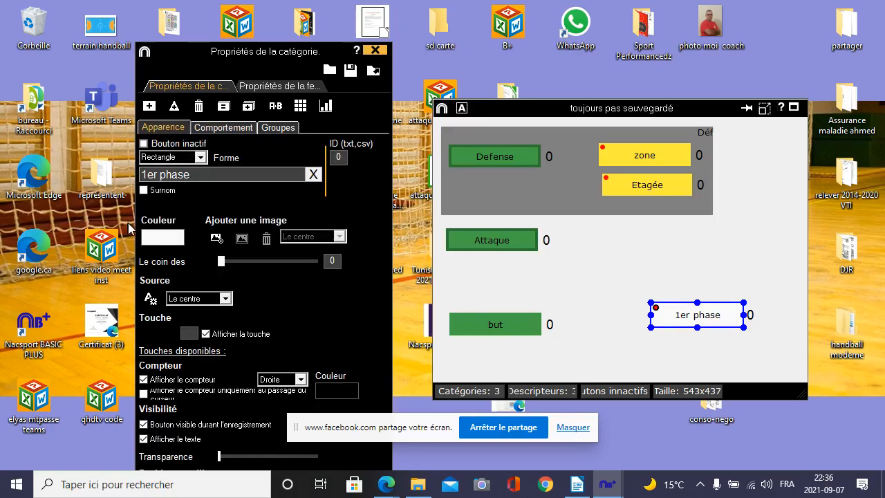
left_click(181, 237)
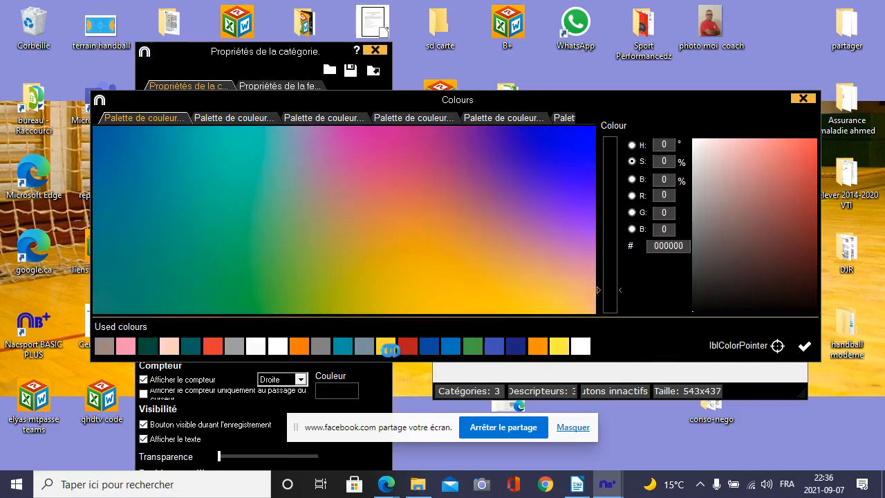
left_click(300, 346)
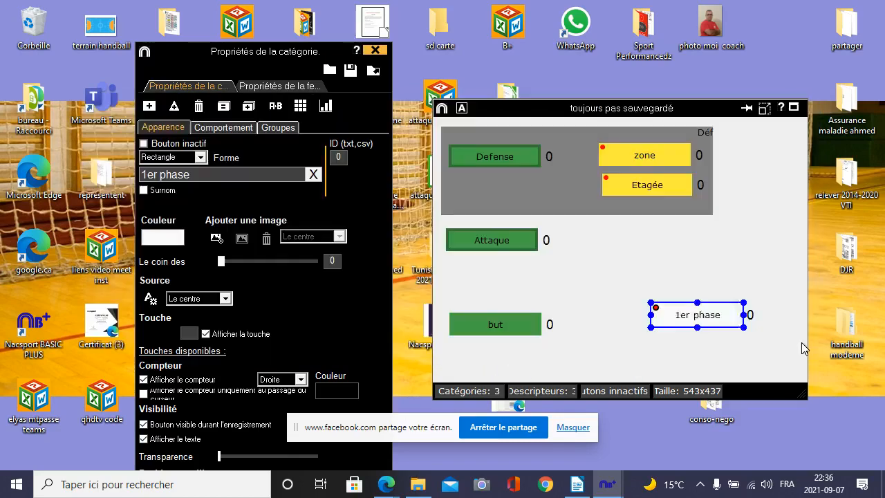
left_click(805, 346)
Step: Place the 1er phase button, slightly narrowed, just right of the Déf panel's upper edge and widen the template window to 598x437
left_click_drag(744, 315, 772, 143)
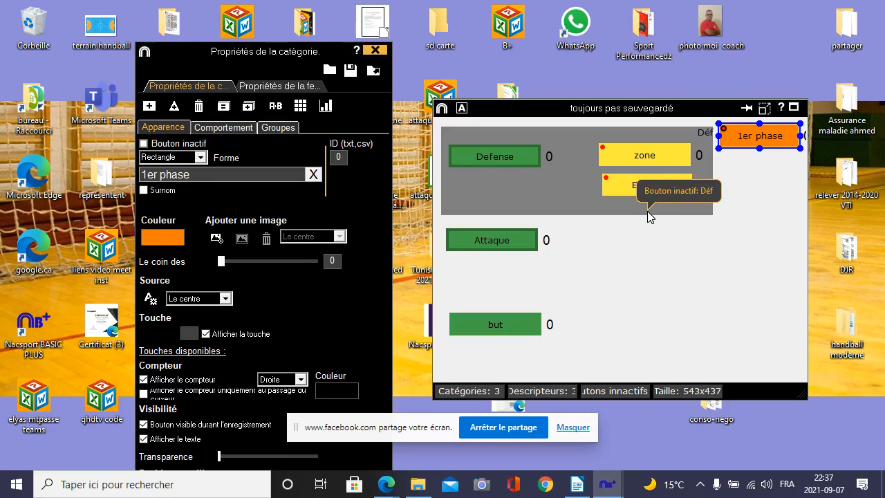
left_click(616, 237)
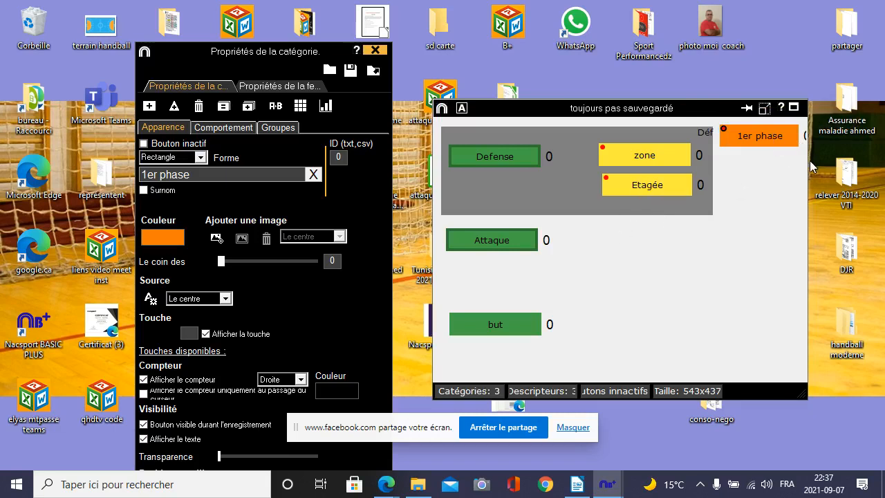
left_click_drag(804, 192, 846, 193)
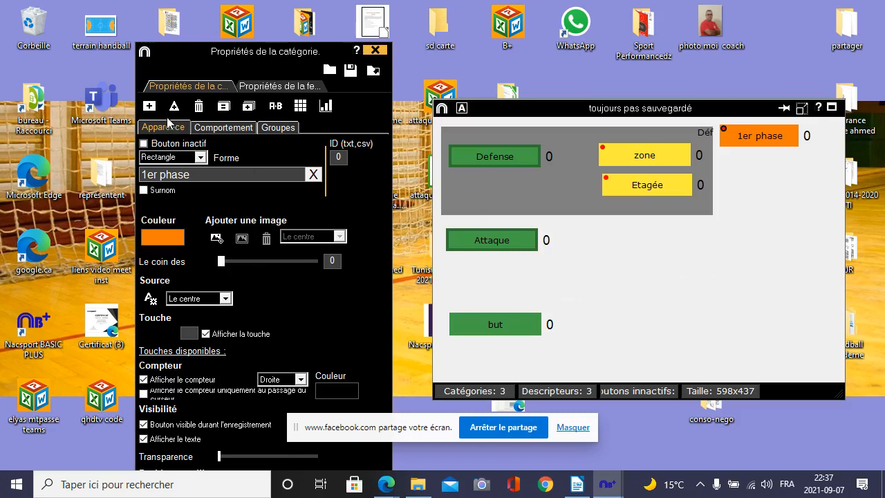
Step: Add another orange category button directly below 1er phase and name it "2 em phase"
left_click(149, 105)
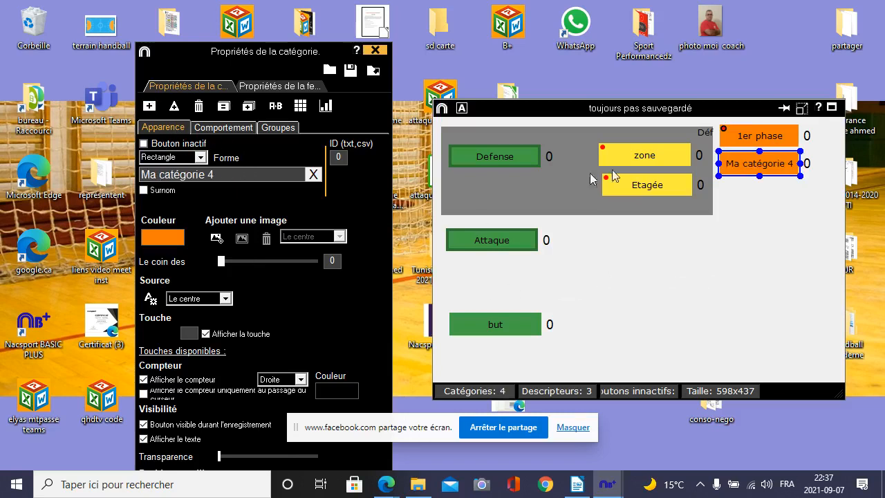
left_click(262, 174)
key("BackSpace")
type("2")
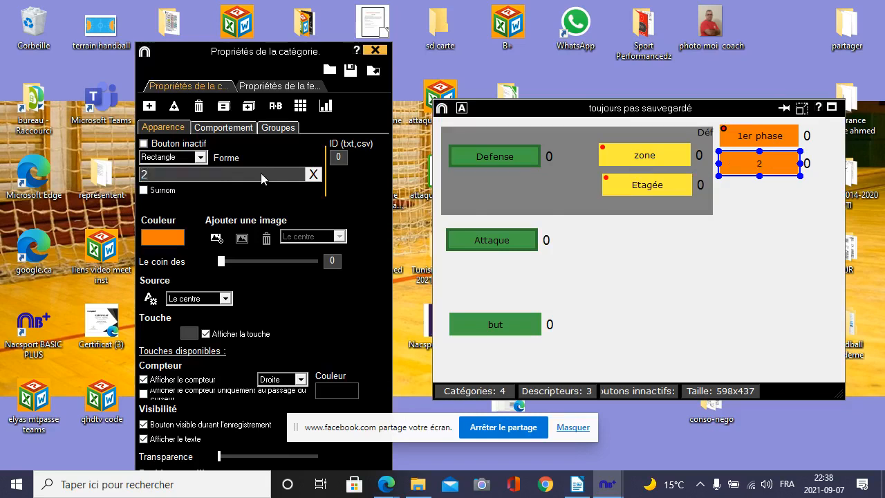
type(" em phase")
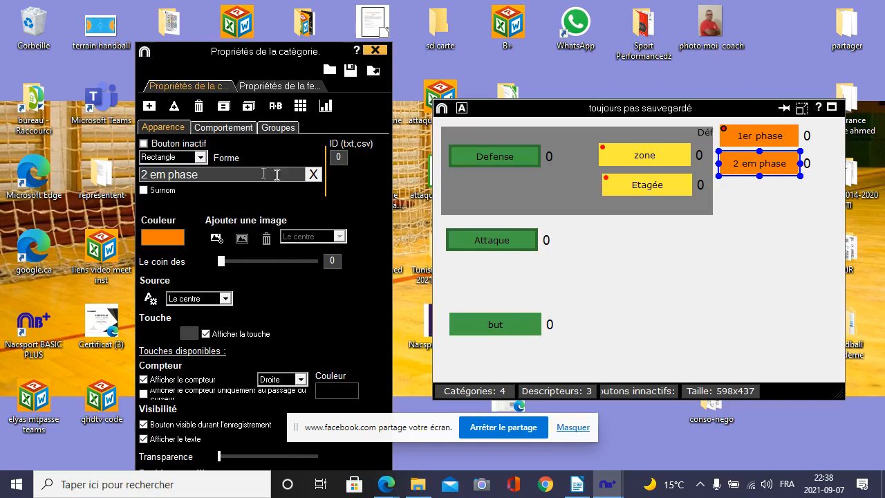
left_click(759, 194)
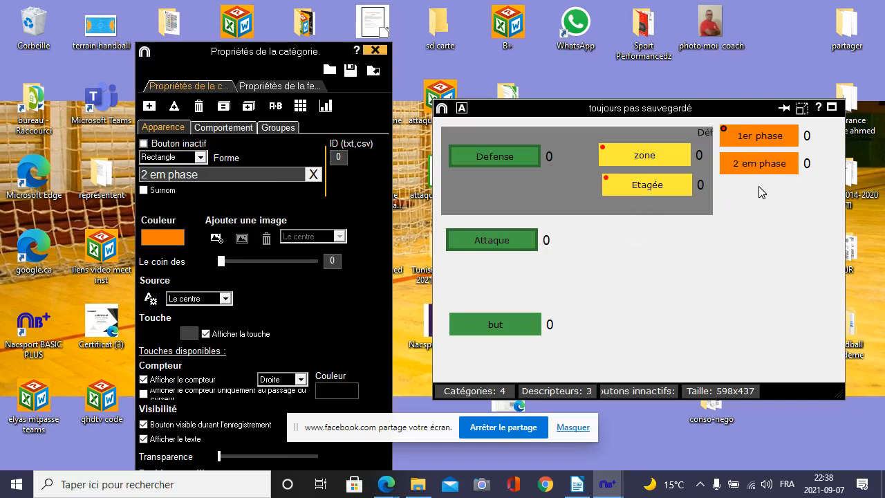
Step: Bring the 1er phase button to the front and change the 2 em phase button to a descriptor
right_click(769, 141)
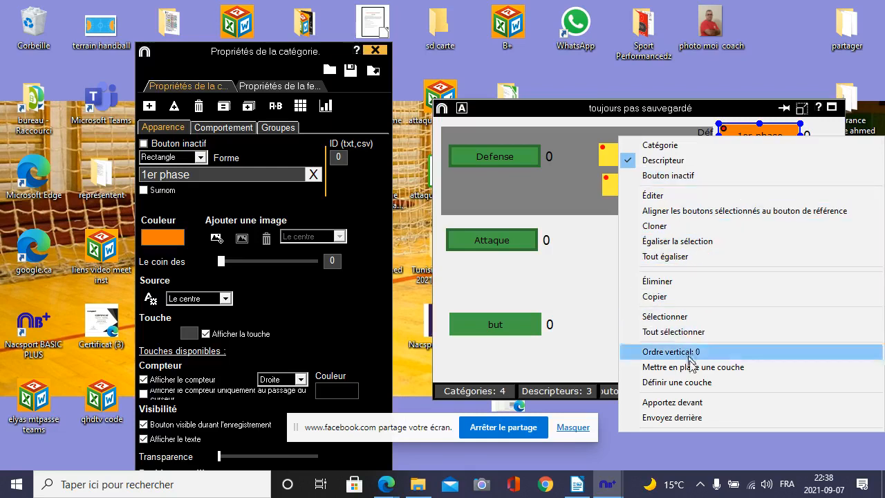
left_click(696, 403)
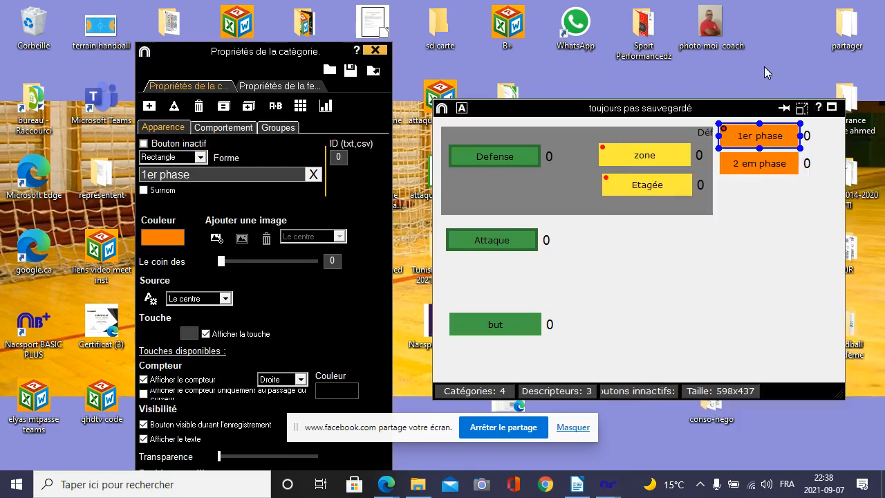
left_click(758, 166)
right_click(758, 166)
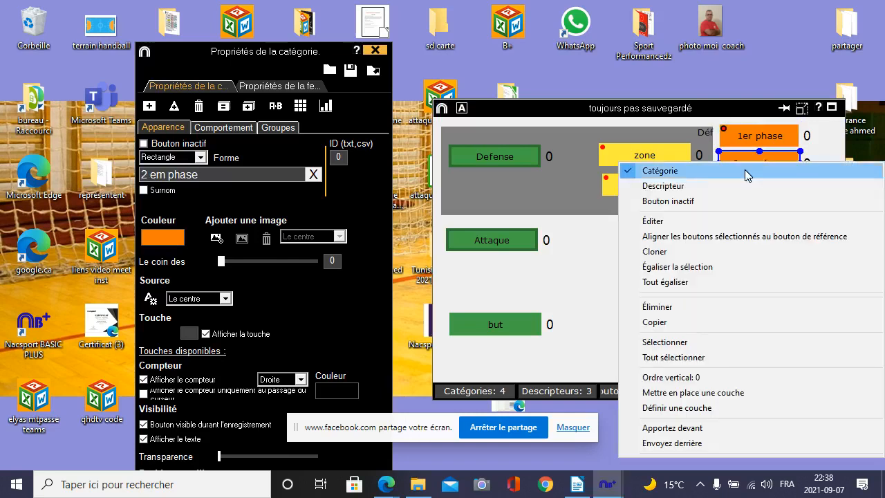
left_click(664, 186)
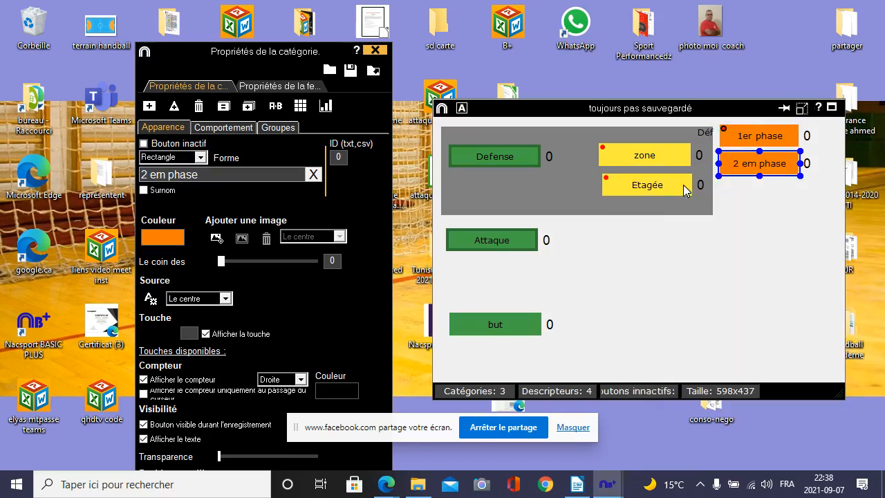
Step: Enable automatic adding of the 2 em phase descriptor on each click
right_click(733, 170)
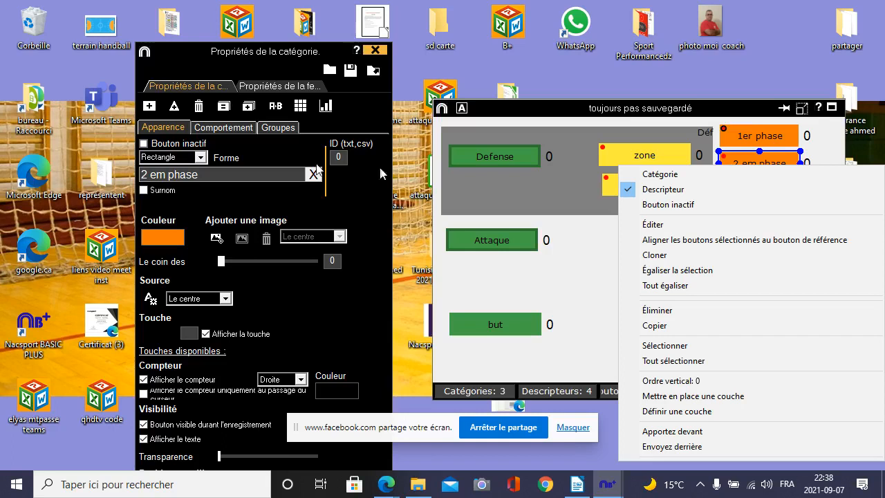
left_click(221, 131)
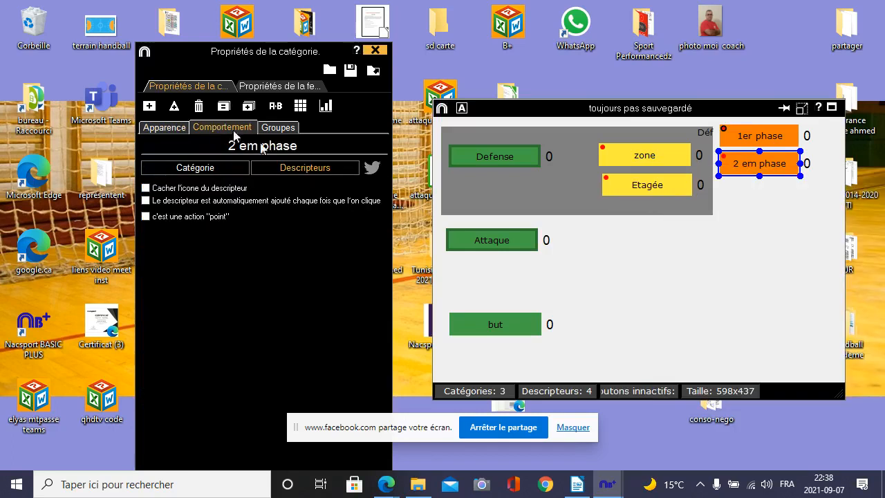
left_click(145, 200)
Step: Change the 1er phase and 2 em phase buttons to inactive buttons
right_click(769, 137)
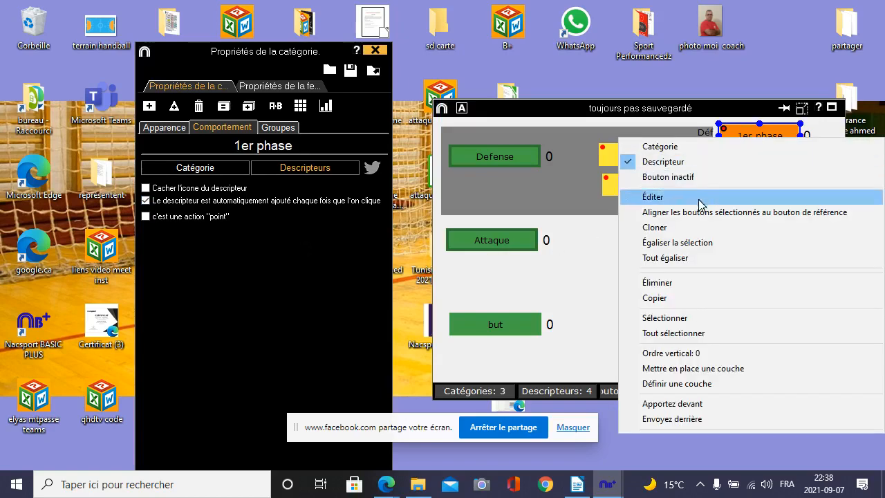
left_click(639, 177)
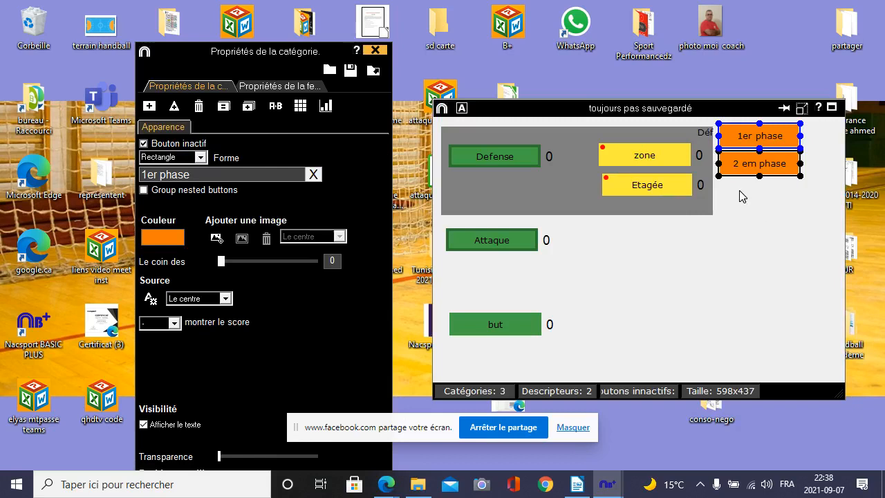
Step: Change only the 2 em phase button back to a descriptor and enable adding it automatically on each click
left_click(746, 170)
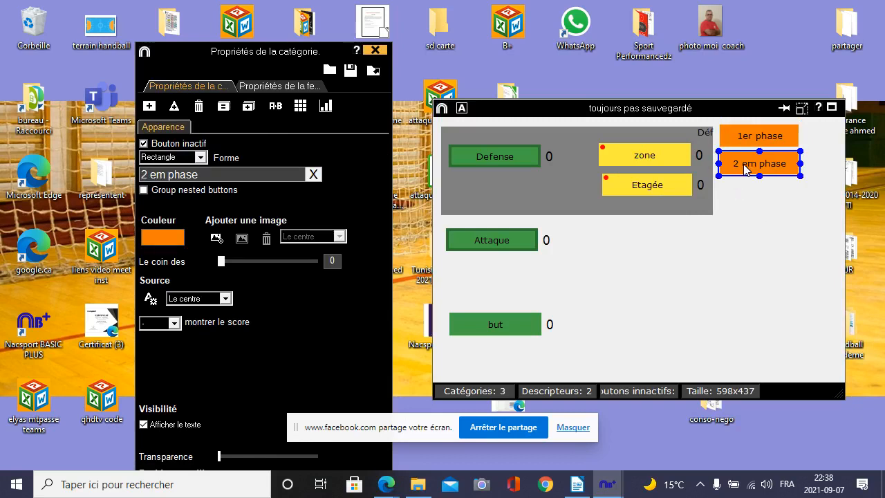
right_click(745, 170)
left_click(694, 202)
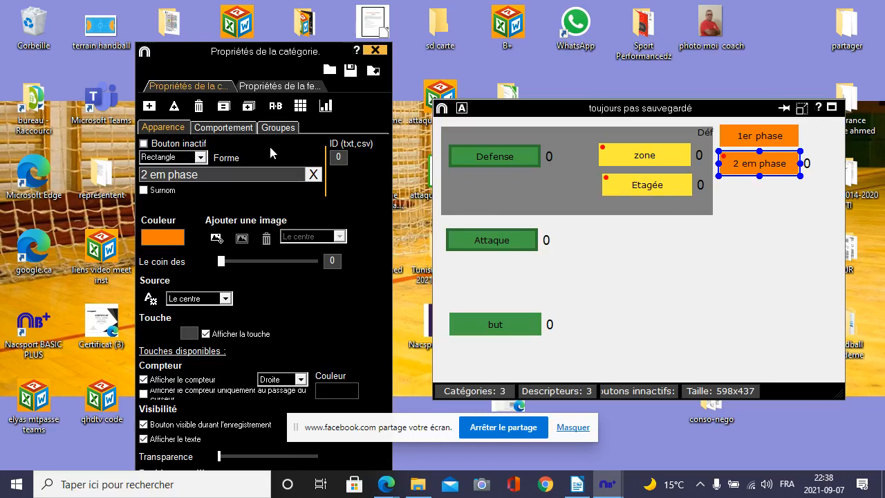
left_click(231, 128)
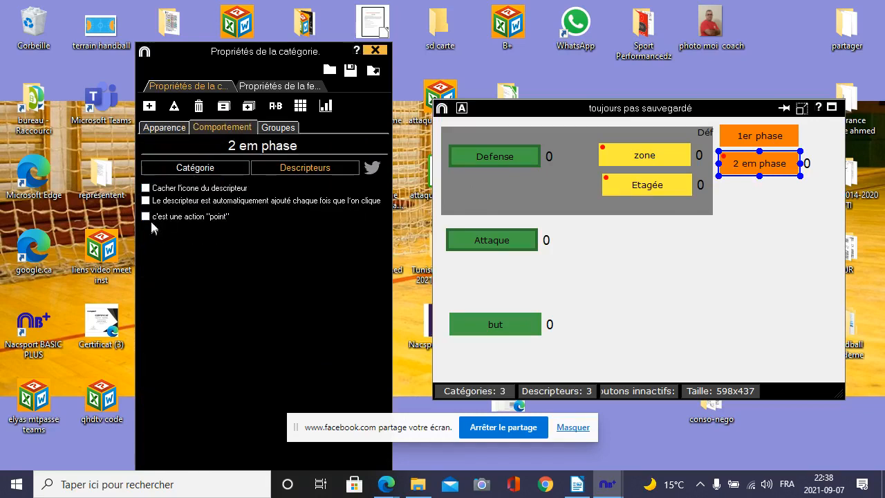
left_click(145, 201)
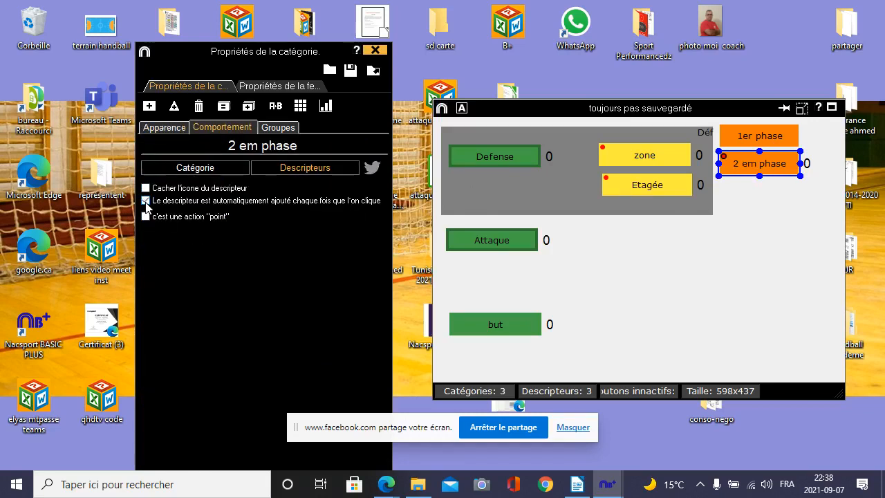
Step: Extend the category grid window upward to make it taller, about 598x524
left_click(628, 227)
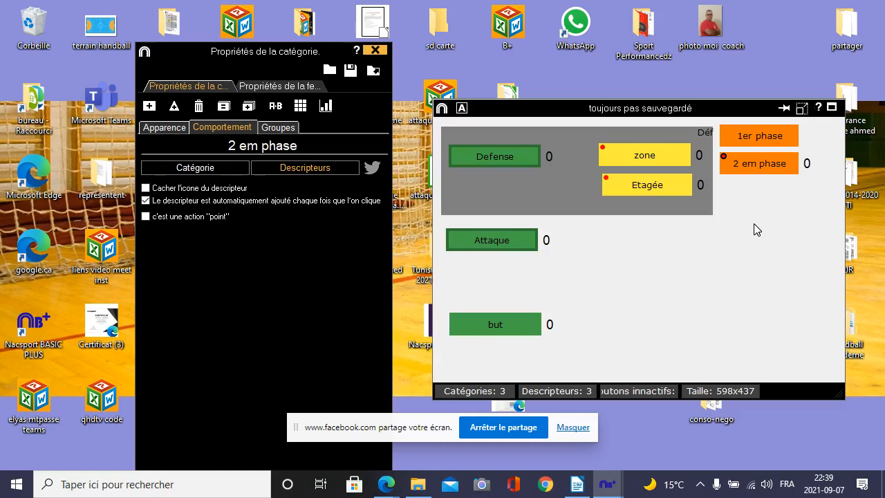
left_click(163, 127)
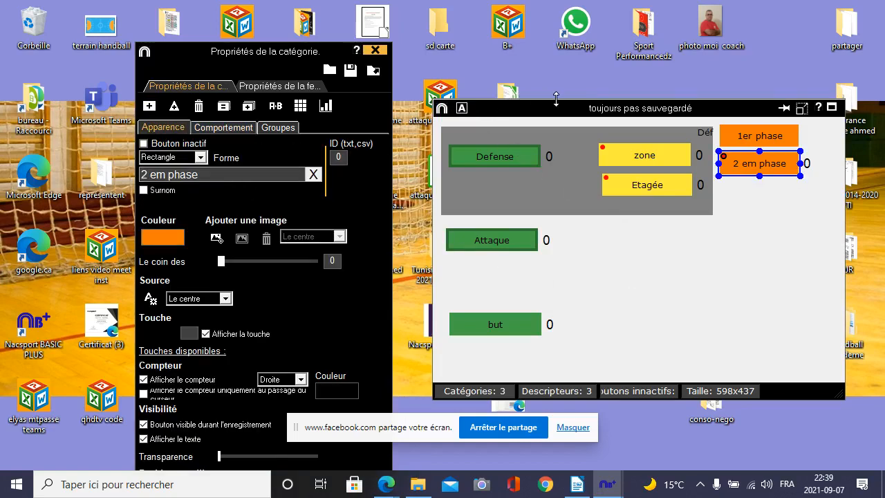
left_click_drag(556, 96, 559, 29)
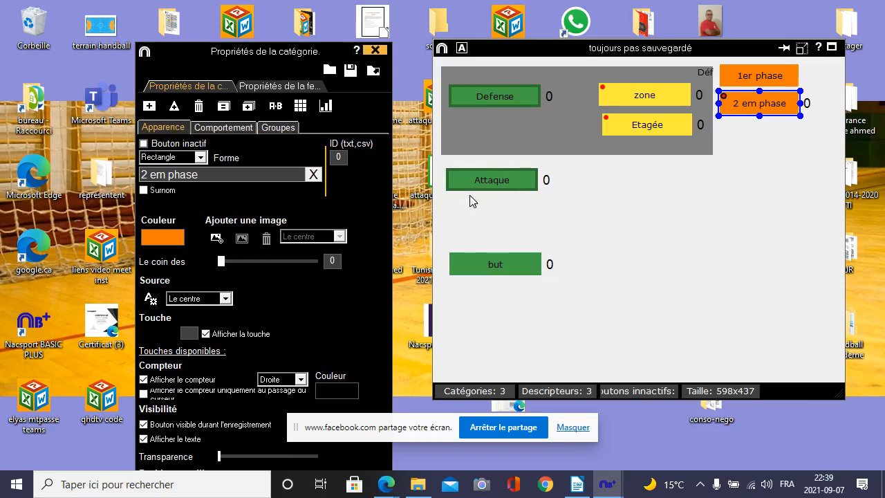
Step: Draw a blue ellipse in the custom-shape button editor and insert it into the category grid
left_click(176, 111)
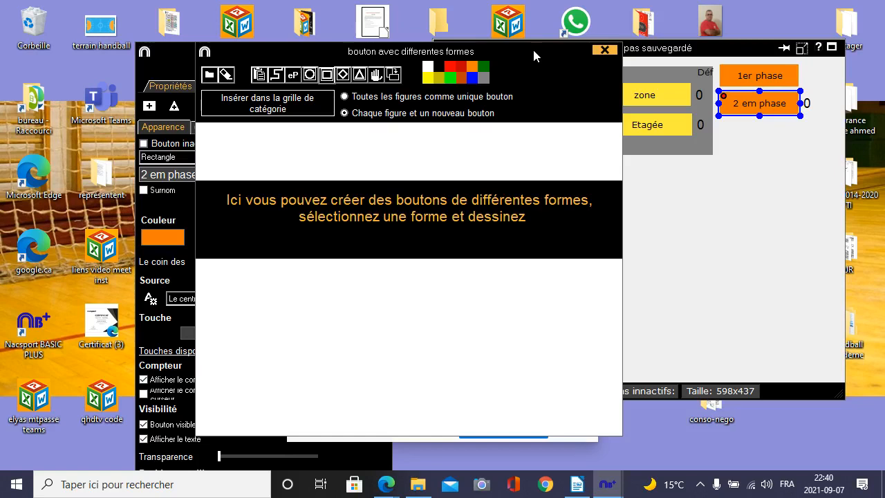
left_click(432, 81)
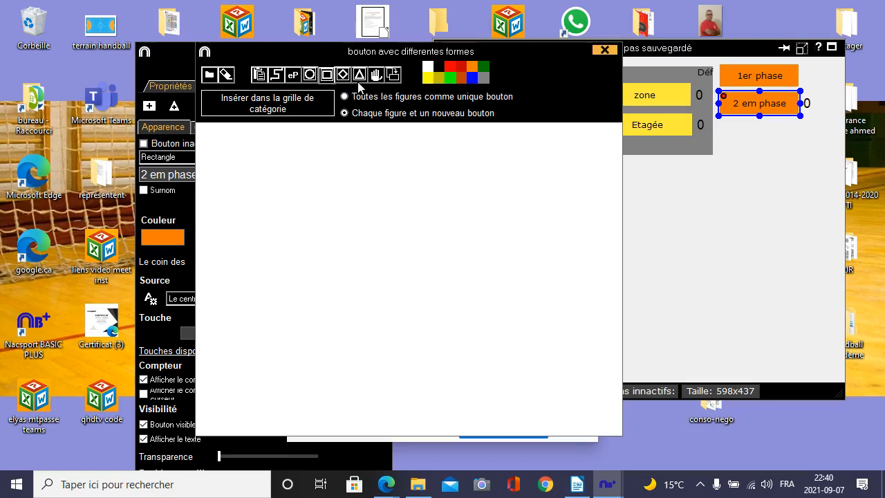
left_click(312, 76)
left_click_drag(276, 164, 368, 223)
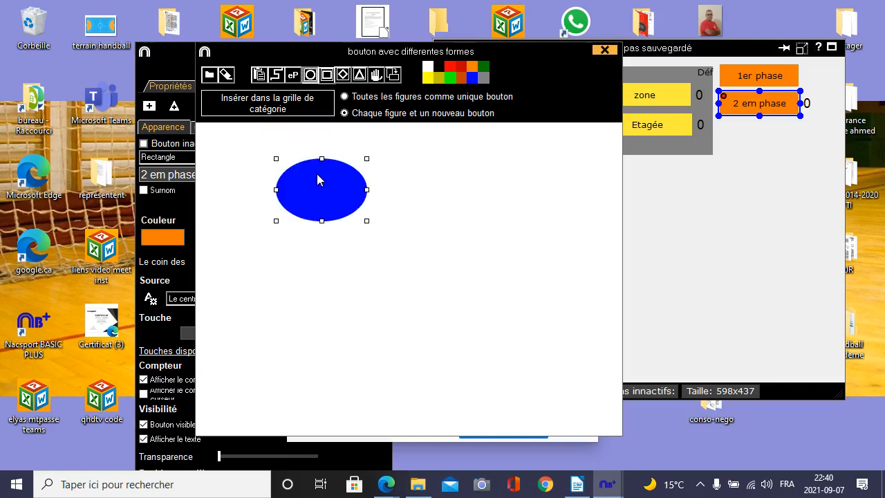
left_click(284, 116)
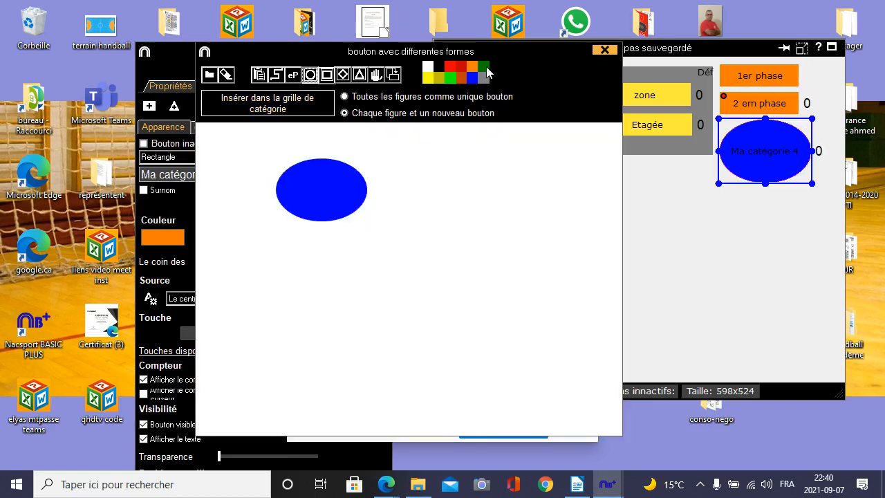
Step: Draw a blue triangle beside the ellipse, insert the drawn figures into the category grid and close the shape editor
left_click(359, 74)
left_click_drag(459, 143, 384, 195)
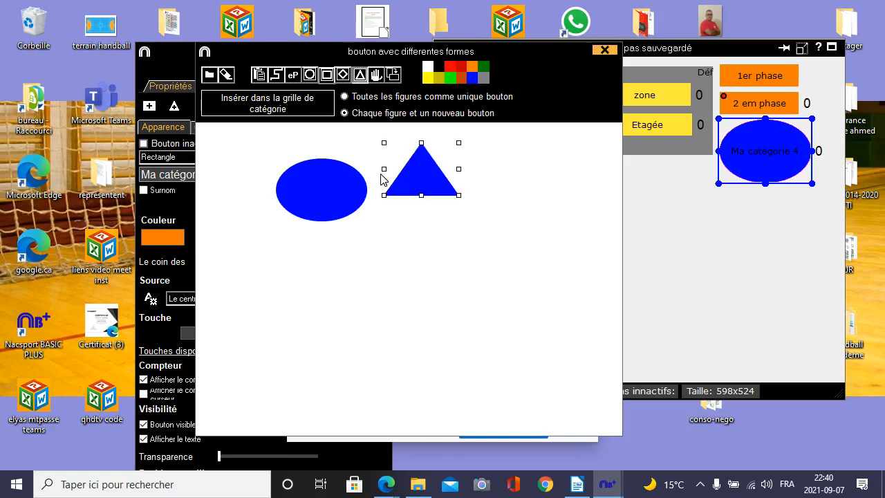
left_click(282, 99)
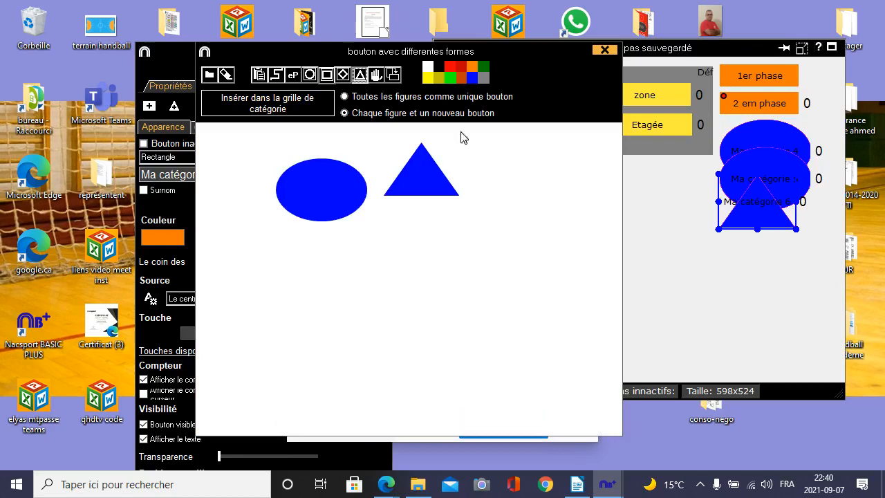
left_click(601, 52)
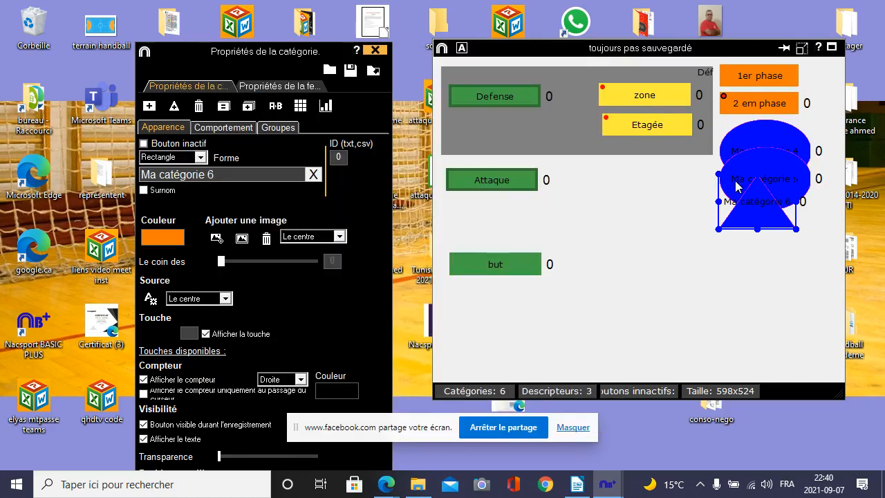
Step: Delete the duplicate blue ellipse and the blue triangle from the grid, and move the remaining ellipse slightly lower
left_click_drag(747, 191, 674, 235)
left_click_drag(752, 194, 753, 201)
right_click(754, 204)
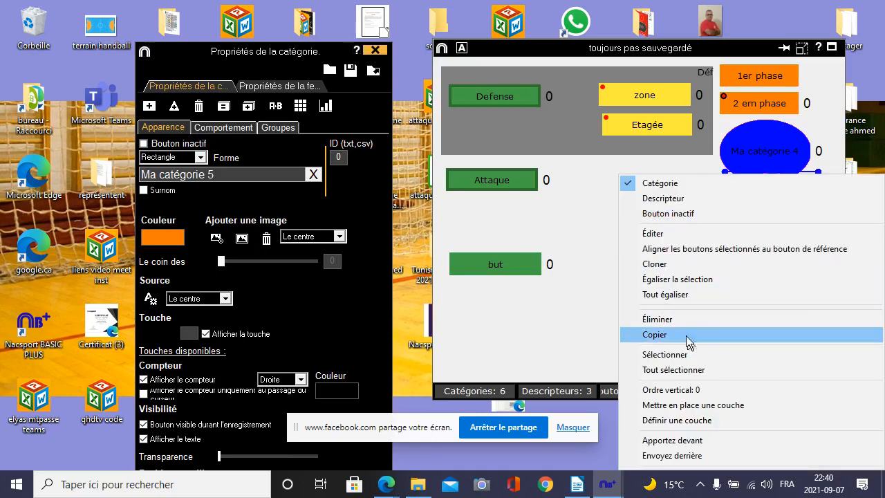
left_click(689, 318)
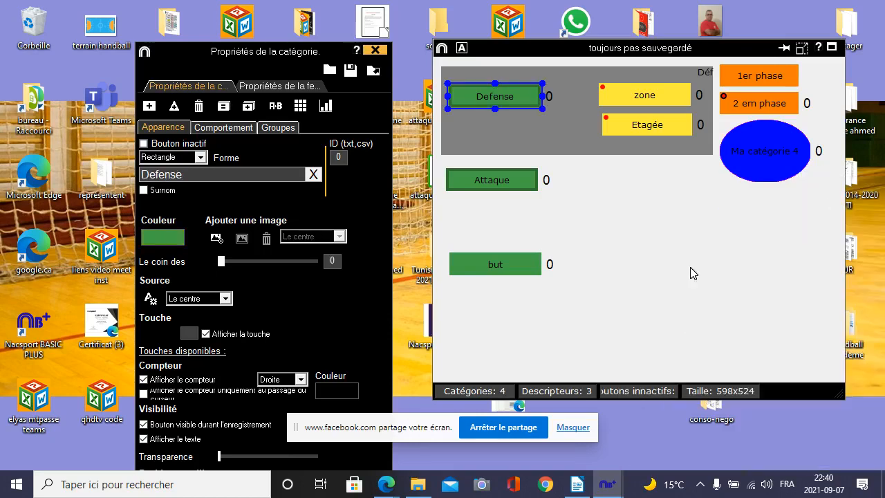
left_click_drag(760, 177, 771, 198)
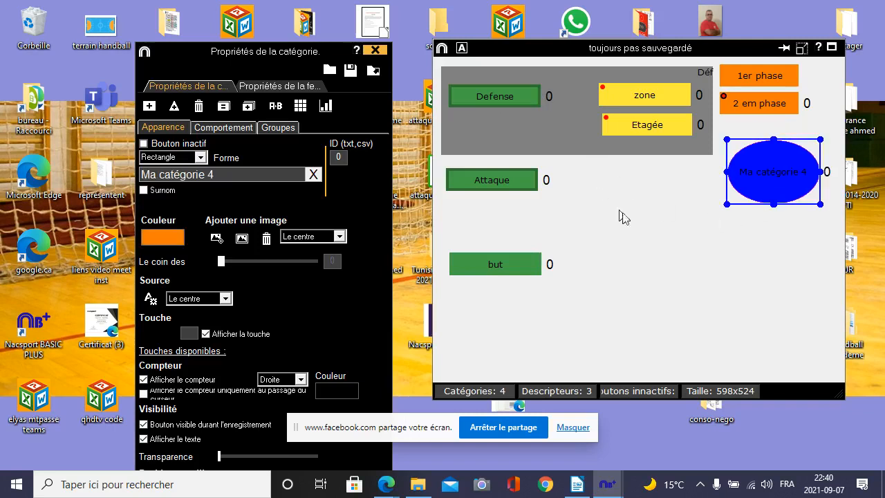
Step: Draw a red triangle in the custom-shape button editor, insert it into the grid and place it below the blue ellipse
left_click(174, 105)
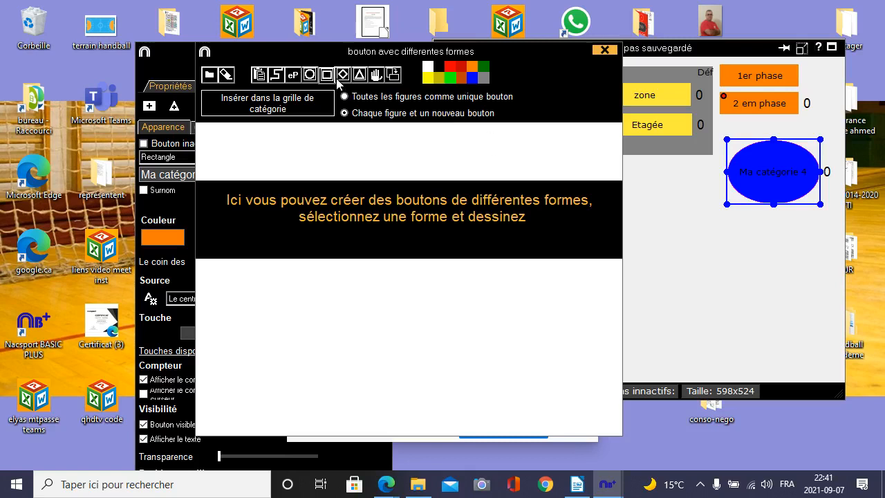
left_click(360, 76)
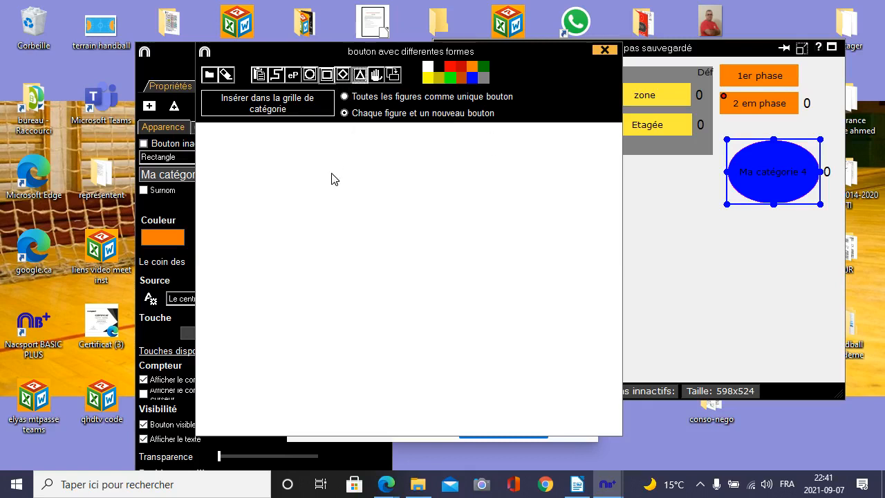
mouse_move(345, 173)
left_mouse_down()
mouse_move(293, 212)
mouse_move(212, 242)
left_mouse_up()
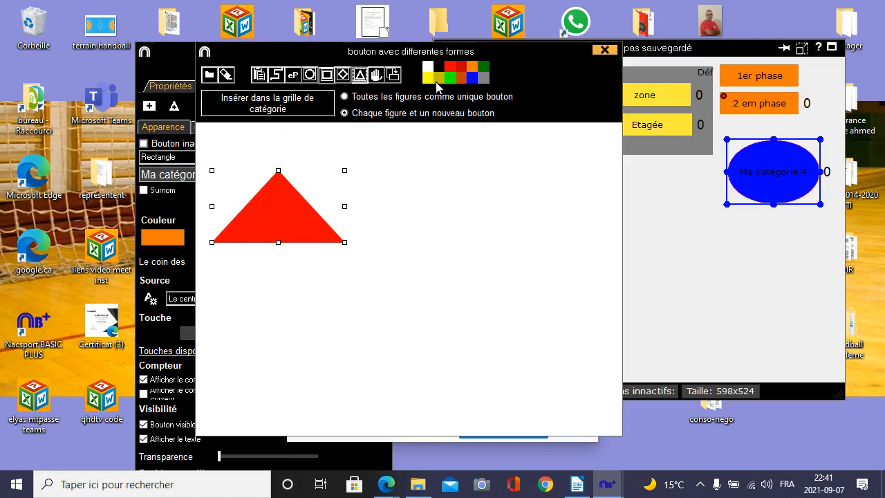
left_click(287, 110)
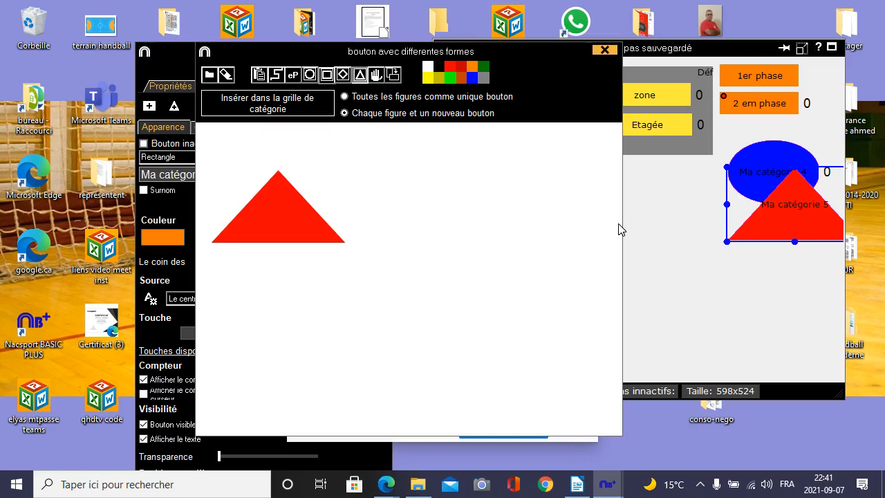
left_click_drag(809, 231, 793, 280)
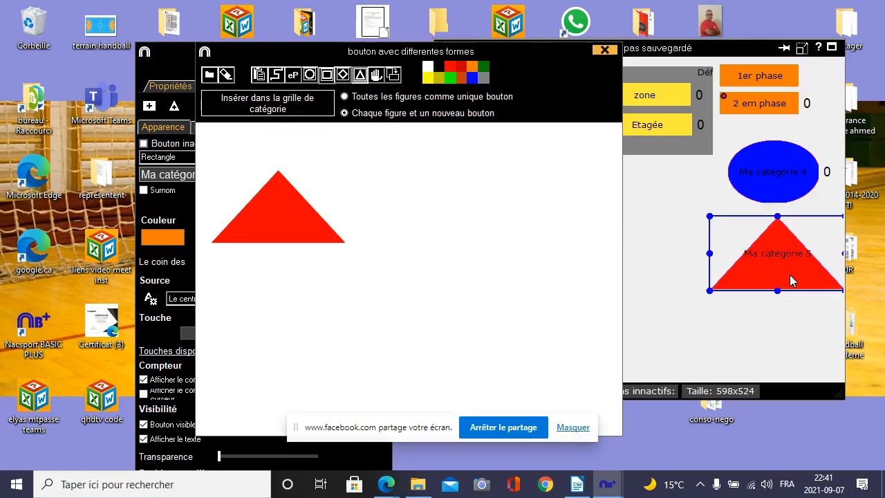
left_click(688, 200)
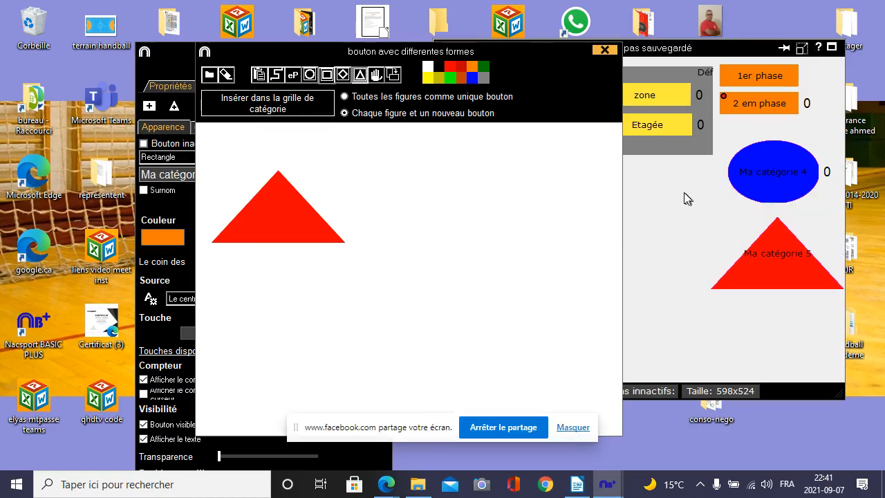
left_click(605, 50)
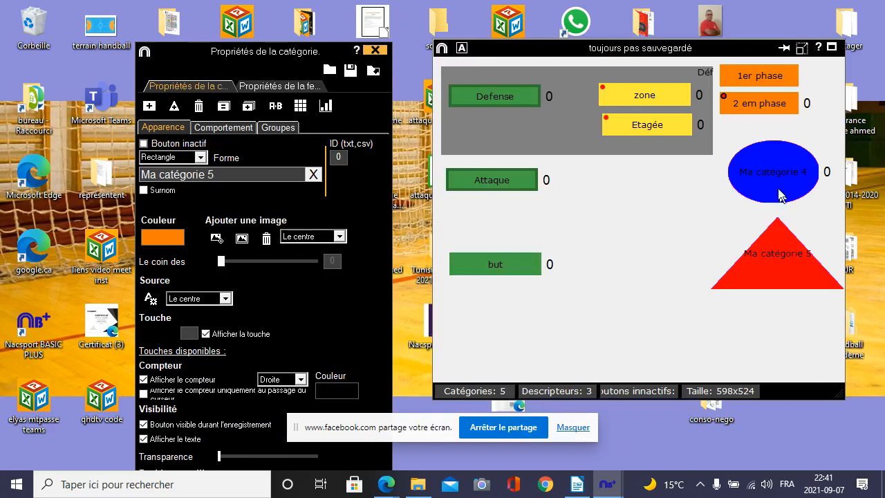
Step: Move the blue ellipse under the but button and shift the red triangle lower in the grid
left_click_drag(772, 174, 513, 322)
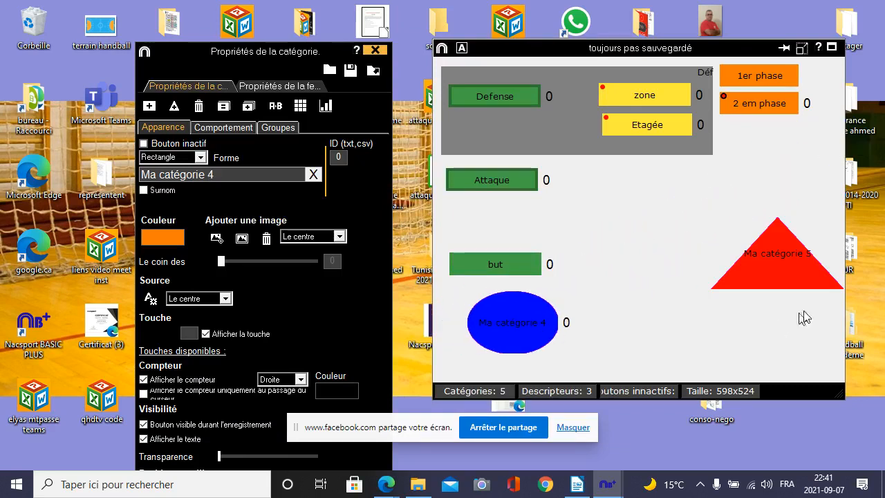
left_click_drag(772, 256, 750, 305)
Step: Rename the blue ellipse button as G but
left_click(551, 324)
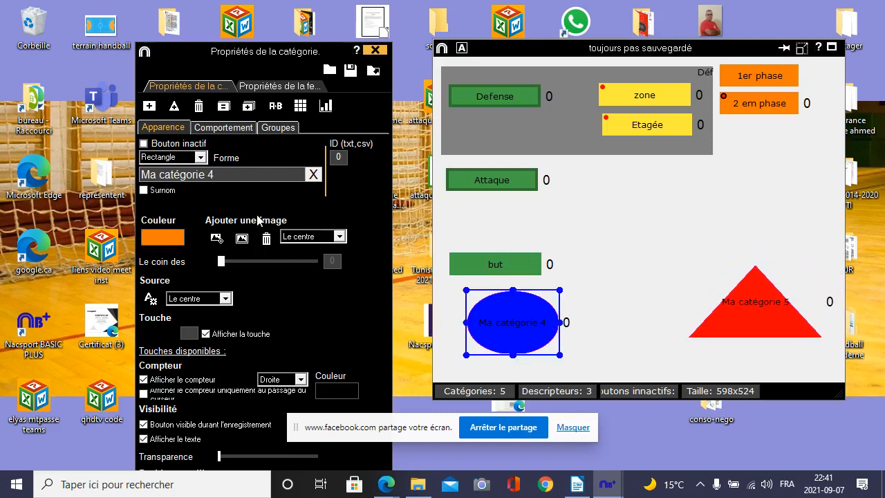
left_click(228, 174)
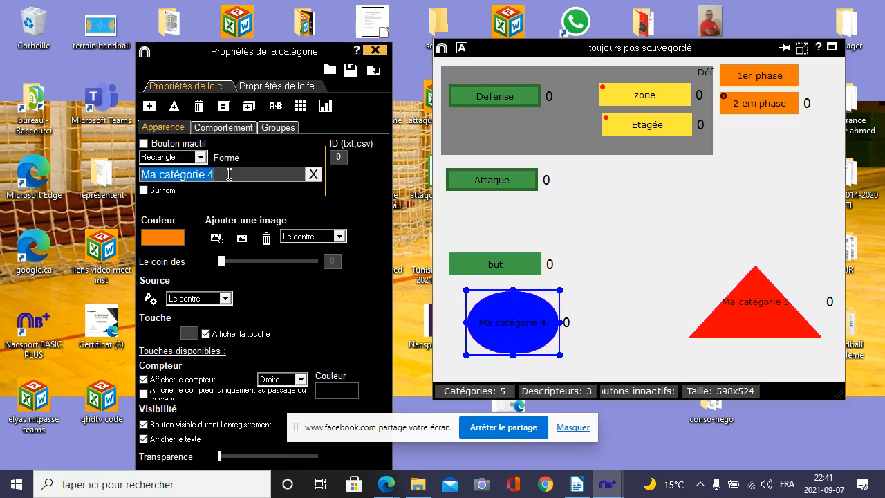
key("BackSpace")
type("Gbut")
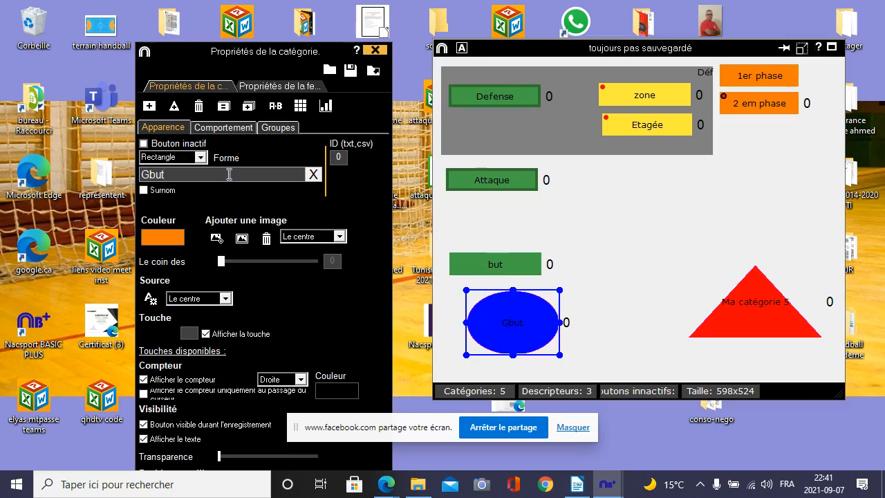
key("BackSpace")
key("BackSpace")
type("but")
Step: Try to recolour the G but ellipse with the recently used green 43A047
left_click(161, 233)
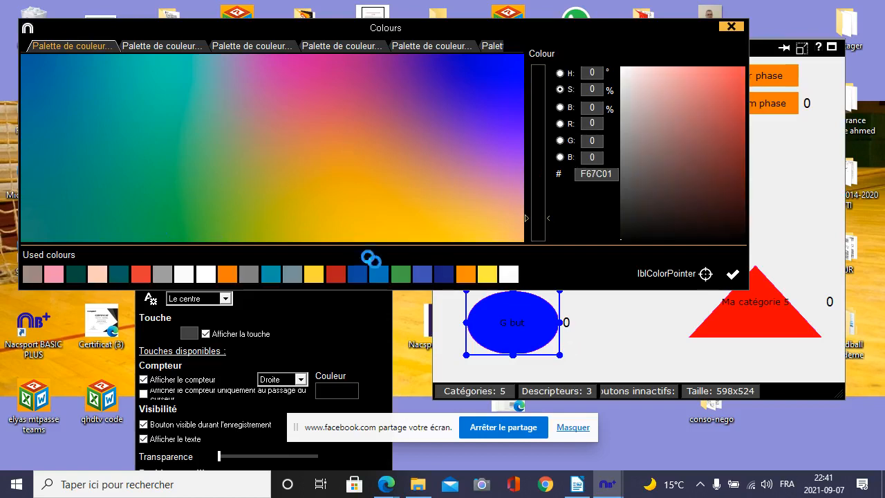
left_click(407, 277)
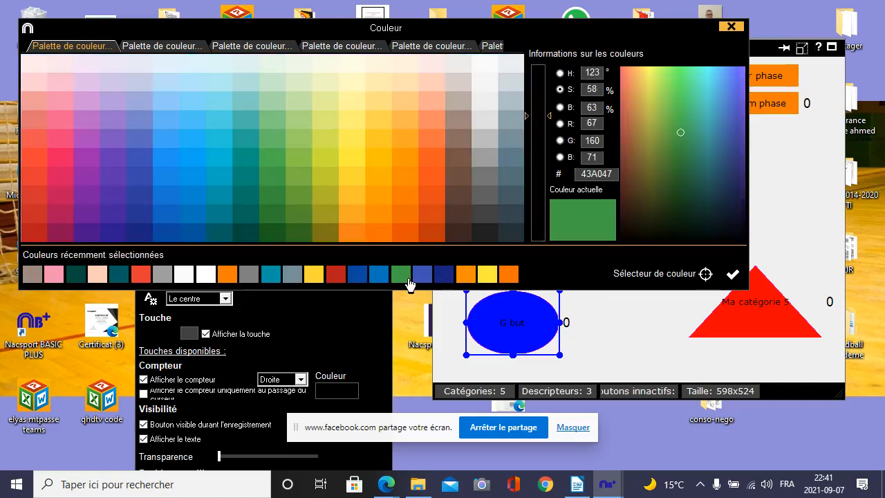
left_click(734, 275)
Step: Delete the blue G but ellipse button from the grid
left_click(529, 336)
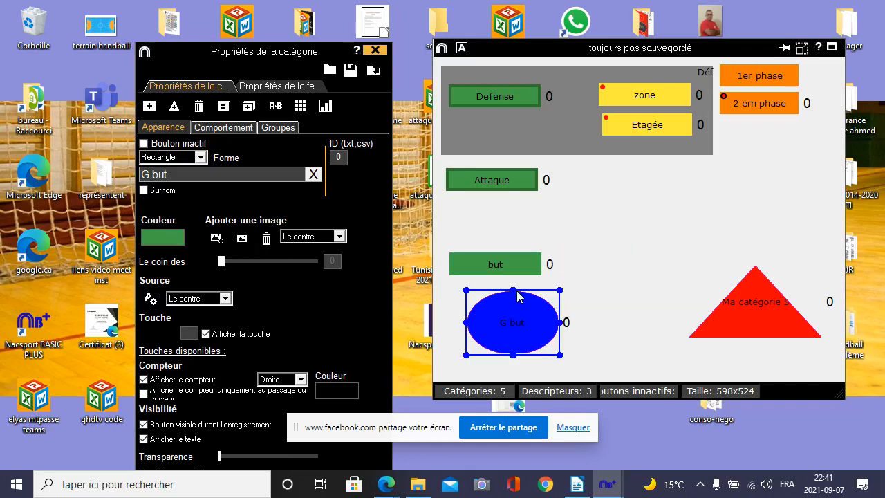
right_click(520, 320)
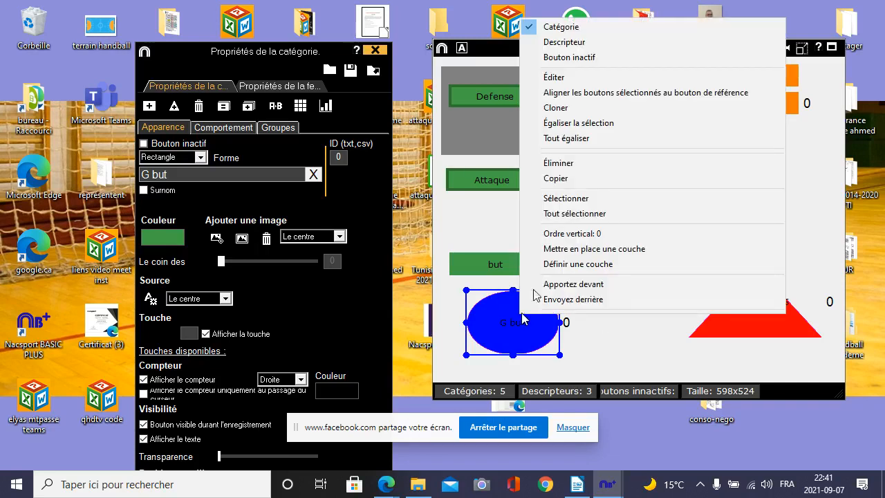
left_click(556, 165)
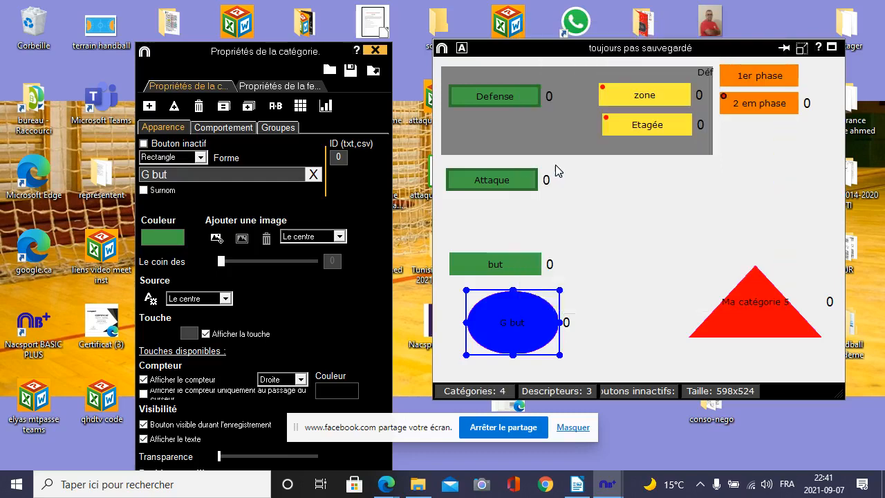
Step: Draw a dark green circle in the custom-shape button editor, insert it into the grid and place it under the but button
left_click(175, 107)
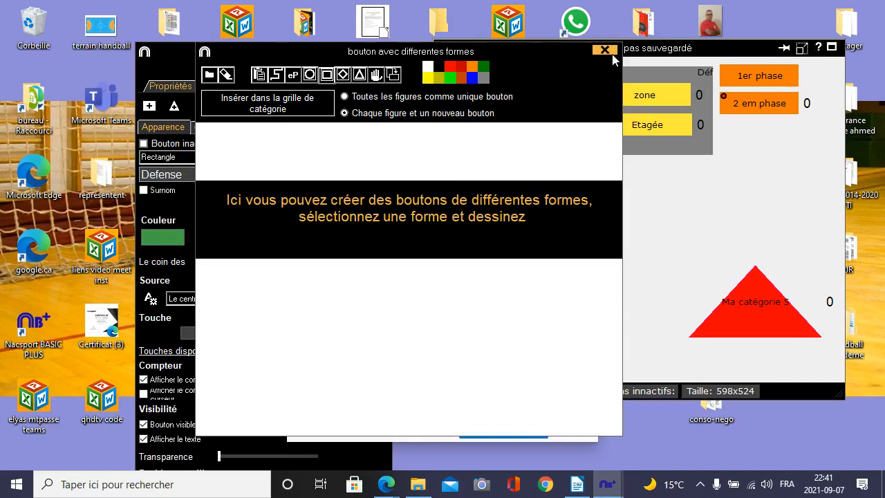
left_click(604, 50)
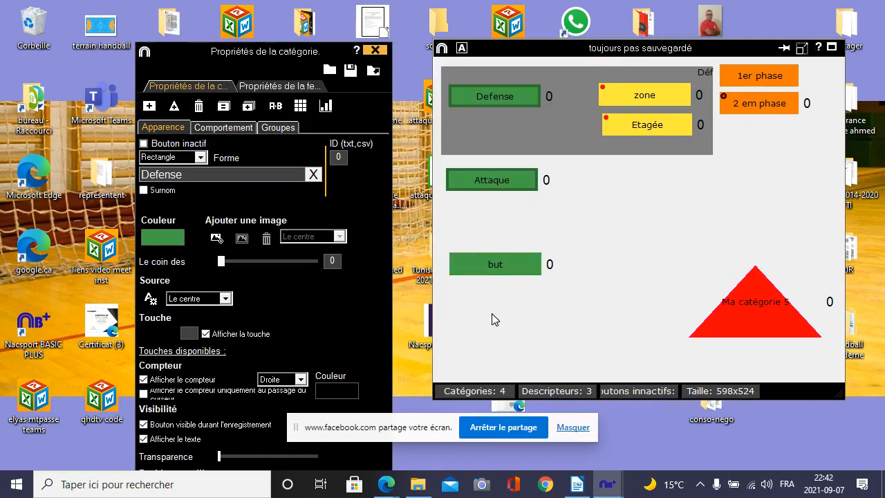
left_click(177, 108)
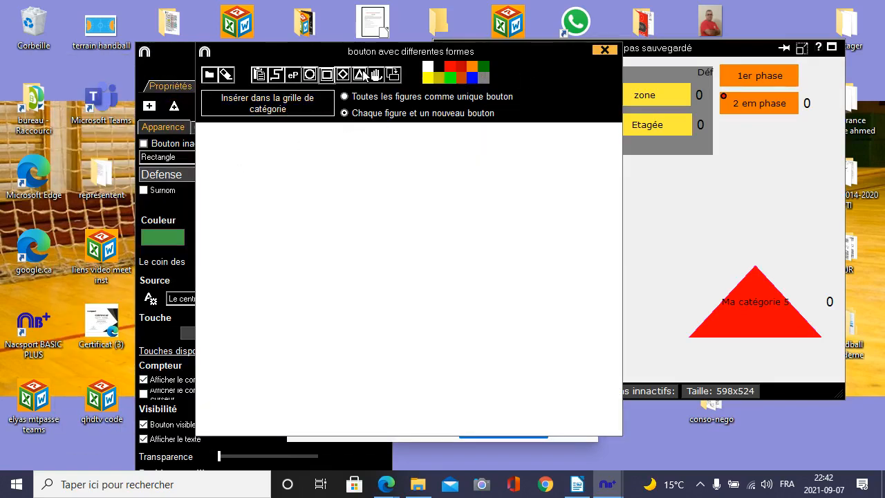
left_click(310, 74)
mouse_move(311, 183)
left_mouse_down()
mouse_move(284, 245)
mouse_move(237, 253)
left_mouse_up()
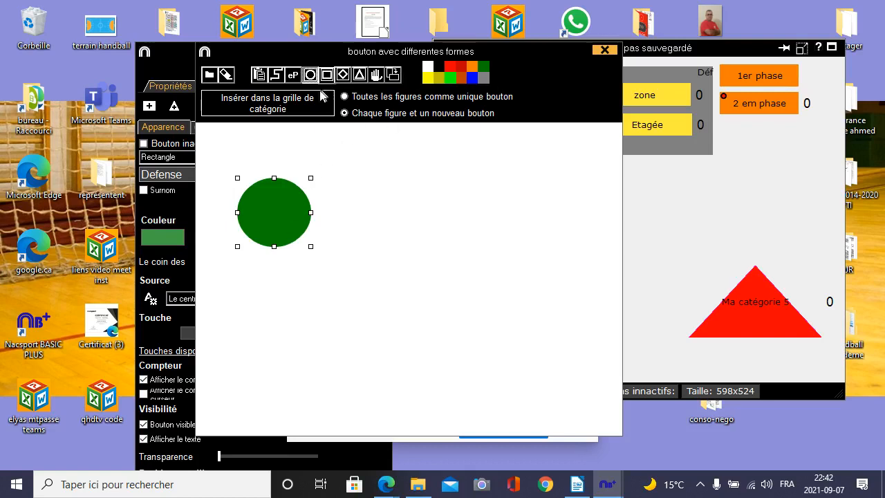
left_click(268, 103)
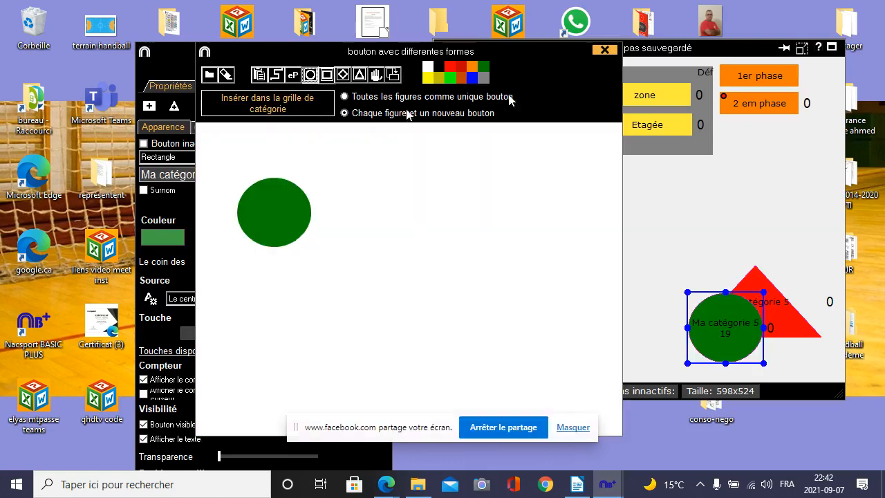
left_click(608, 51)
left_click_drag(727, 338, 501, 329)
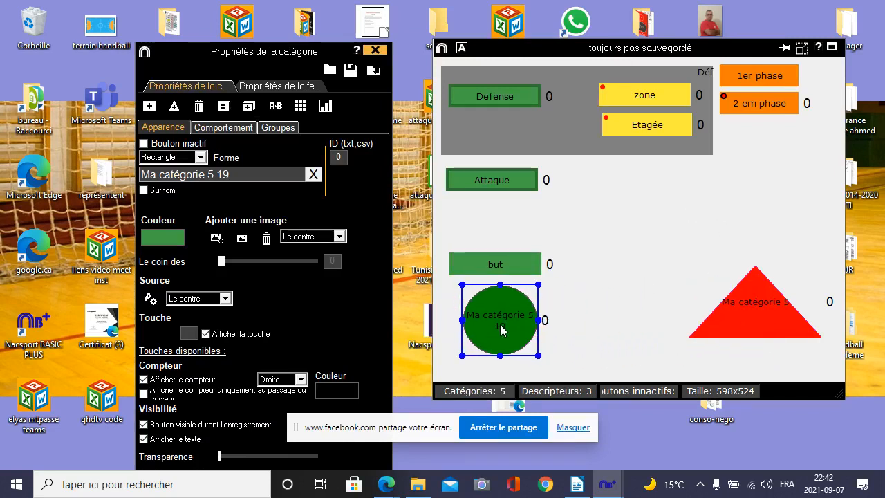
Step: Rename the dark green circle button as G but
triple_click(238, 174)
key("BackSpace")
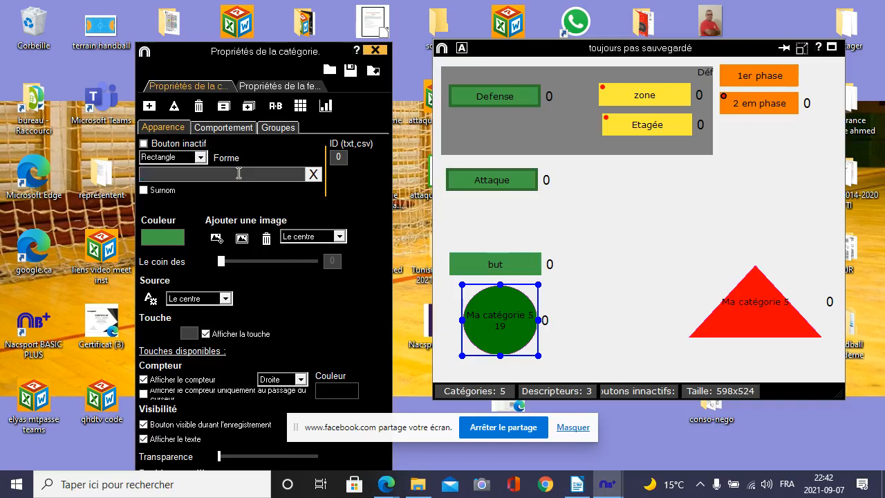
type("Gbut")
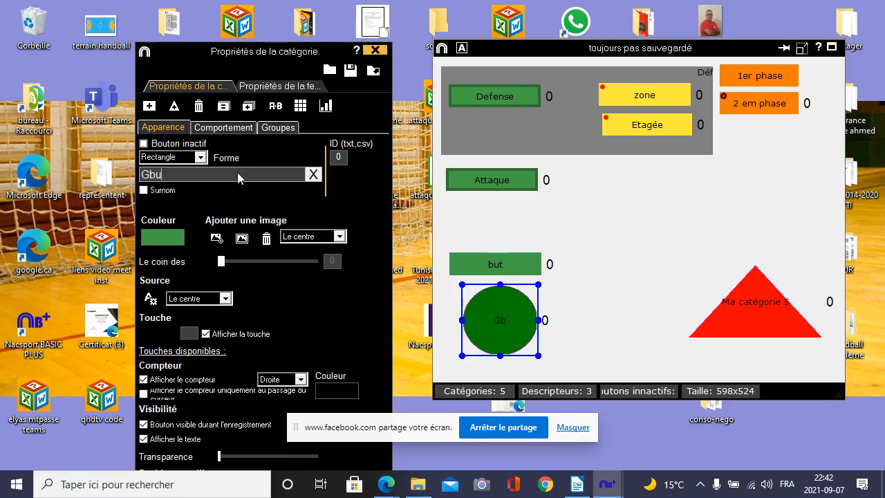
key("BackSpace")
key("BackSpace")
key("BackSpace")
type("but")
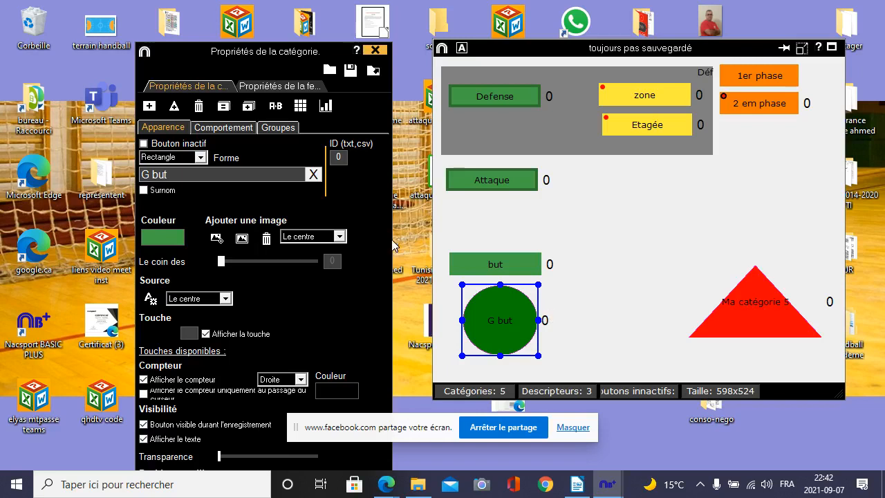
Step: Move the red triangle button closer to the G but circle and change it from a category to a descriptor
left_click(206, 129)
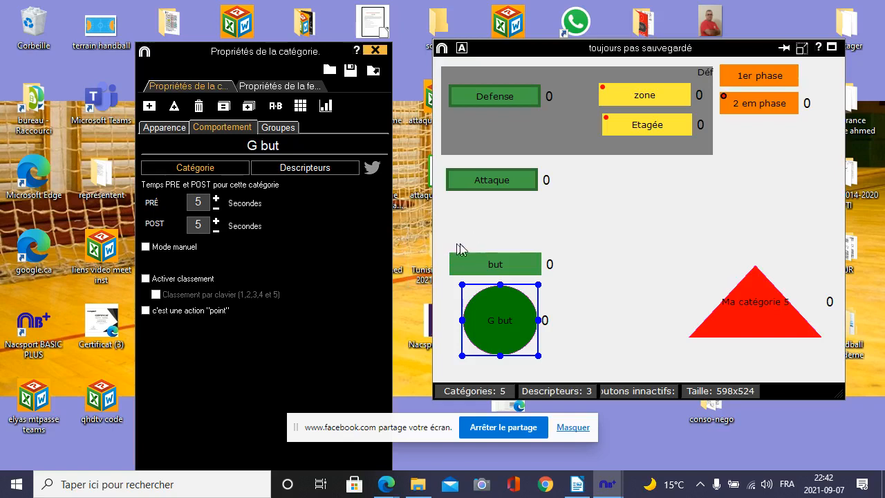
left_click(551, 233)
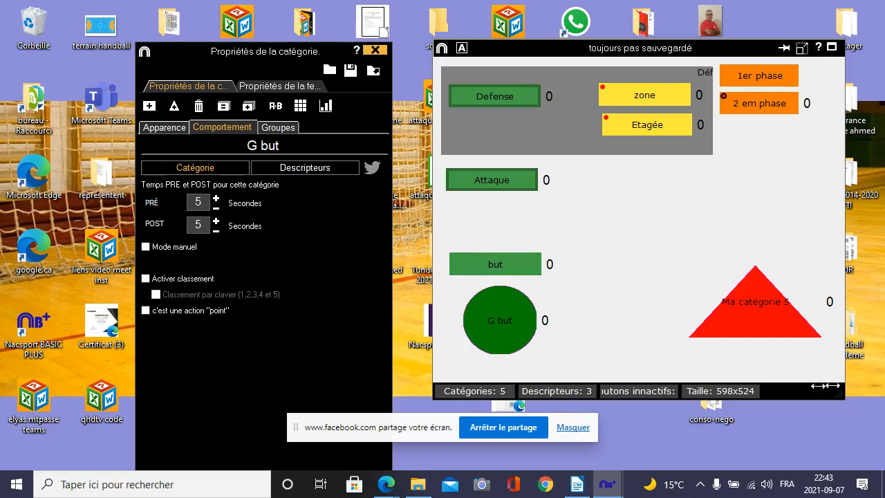
left_click_drag(759, 312, 686, 323)
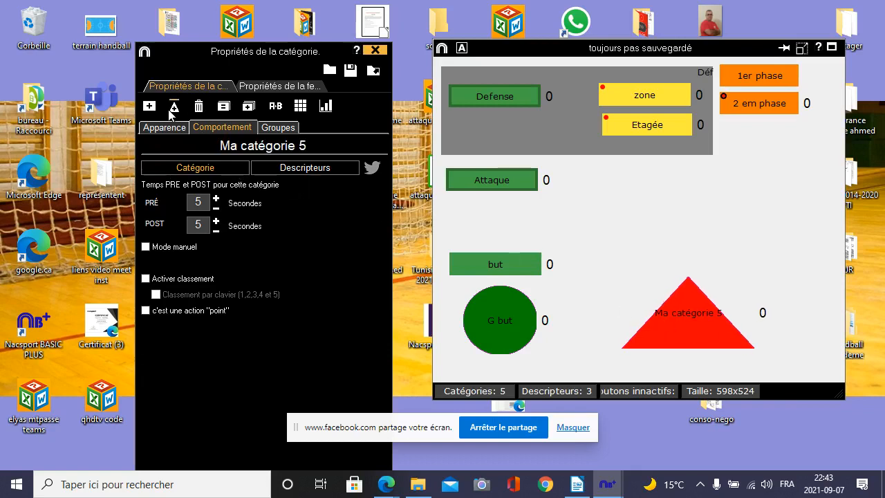
left_click(706, 318)
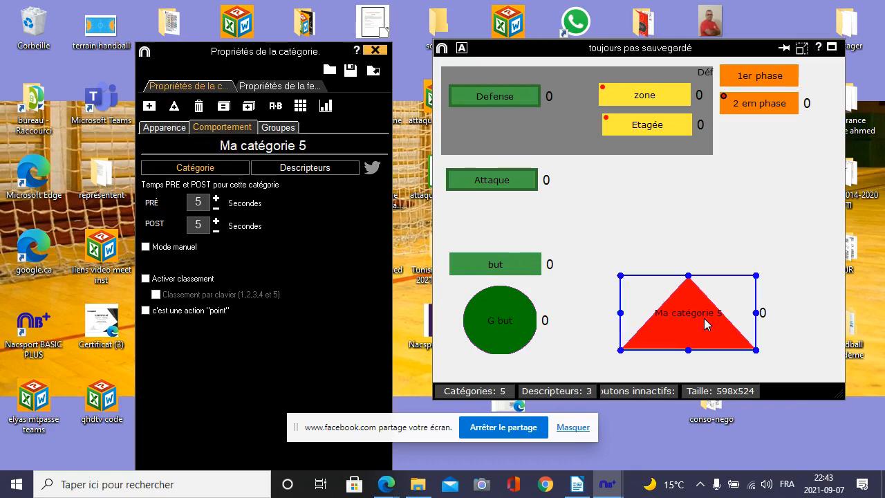
left_click(308, 168)
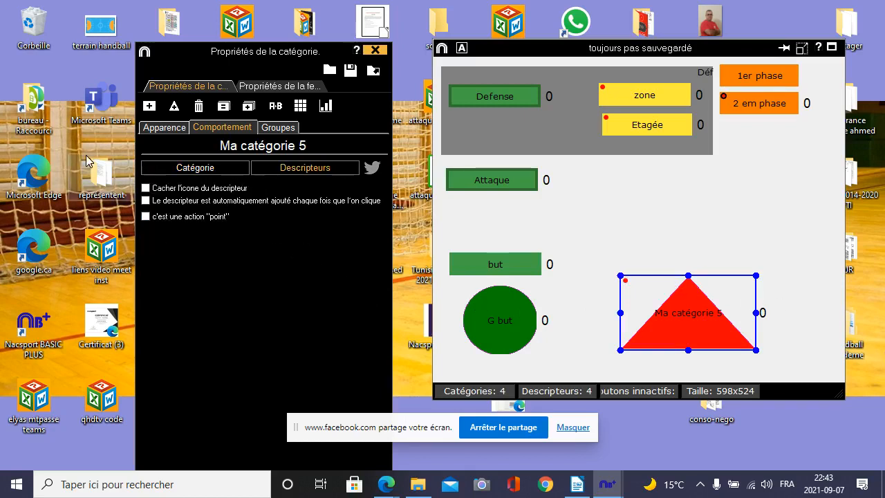
Step: Rename the red triangle descriptor as arret, leaving its nickname (Surnom) option off
left_click(170, 128)
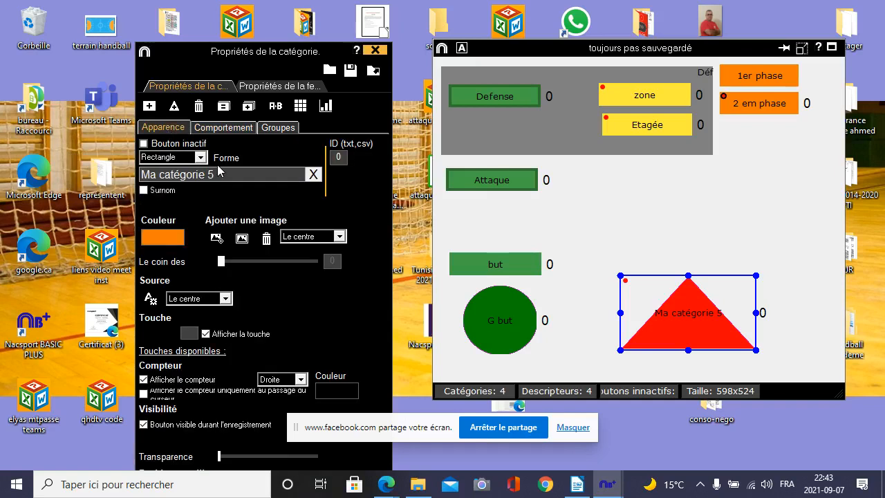
triple_click(219, 176)
key("BackSpace")
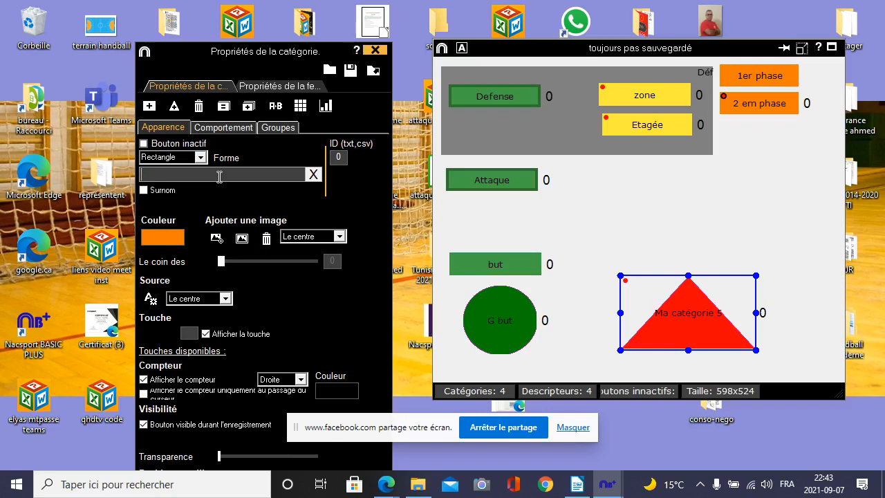
type("arret")
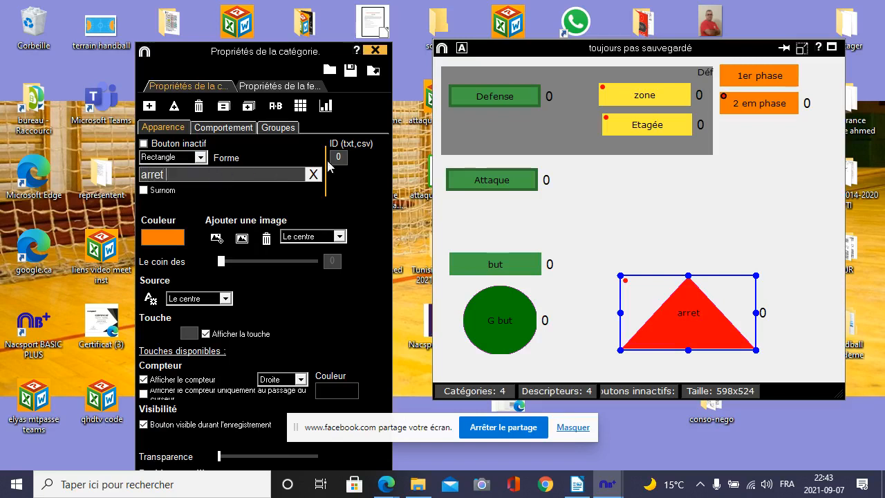
left_click(282, 193)
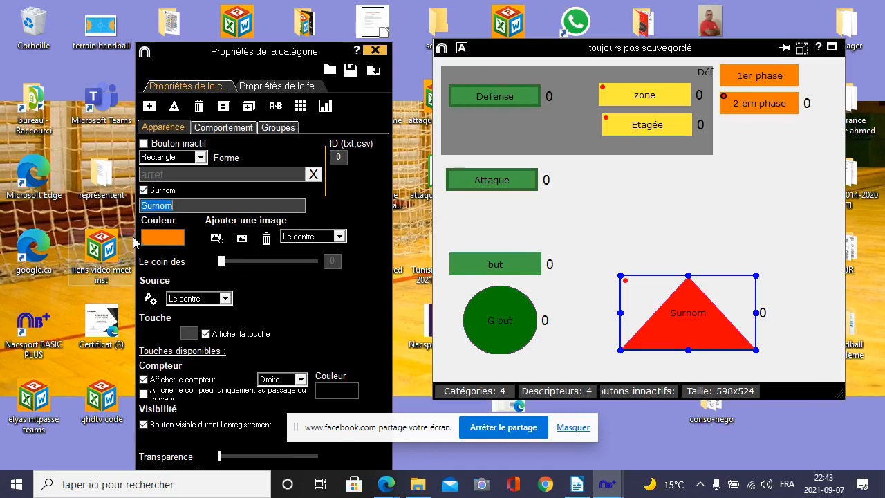
left_click(143, 191)
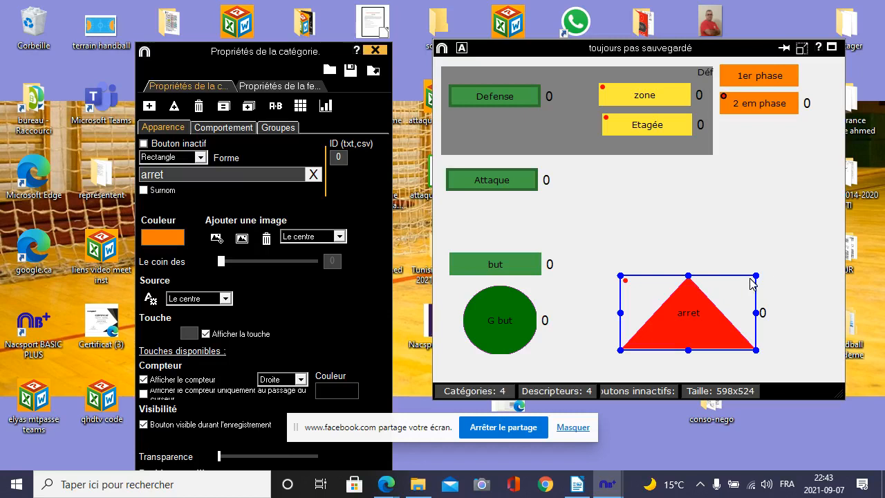
Step: Shrink the arret button in width and height, and shift the grid window slightly upward
left_click_drag(758, 277, 696, 319)
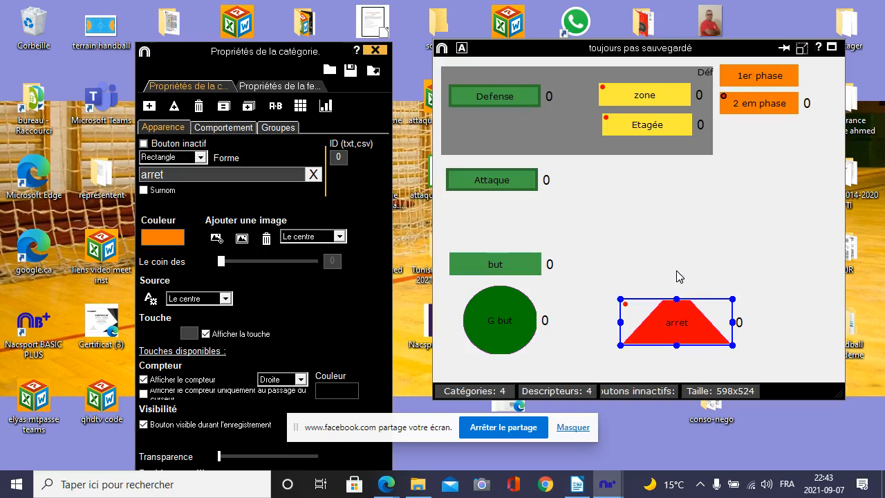
left_click(677, 277)
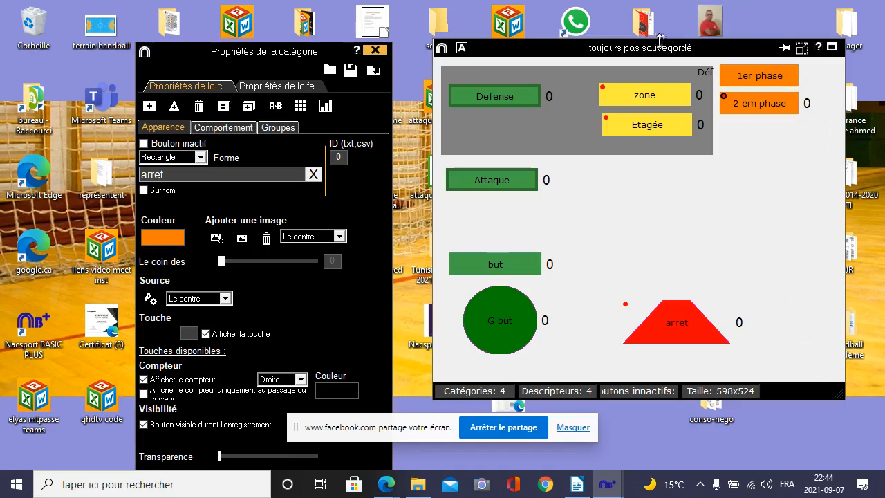
left_click_drag(656, 39, 658, 31)
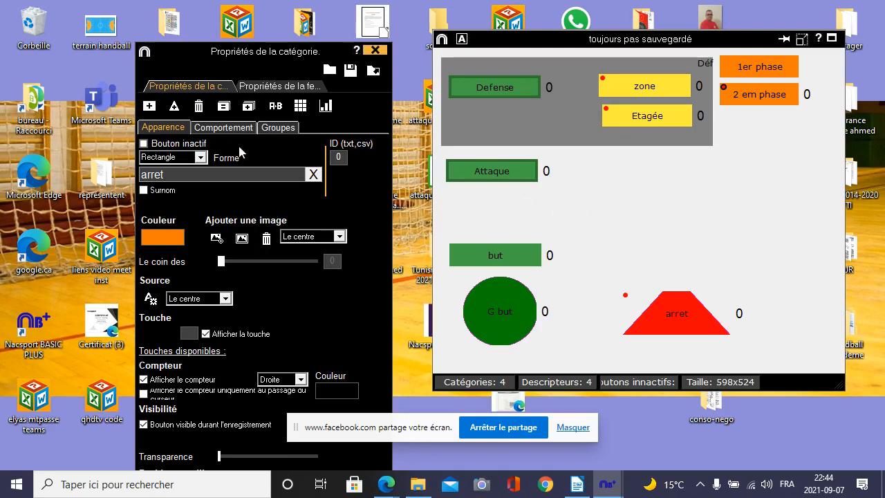
left_click(150, 130)
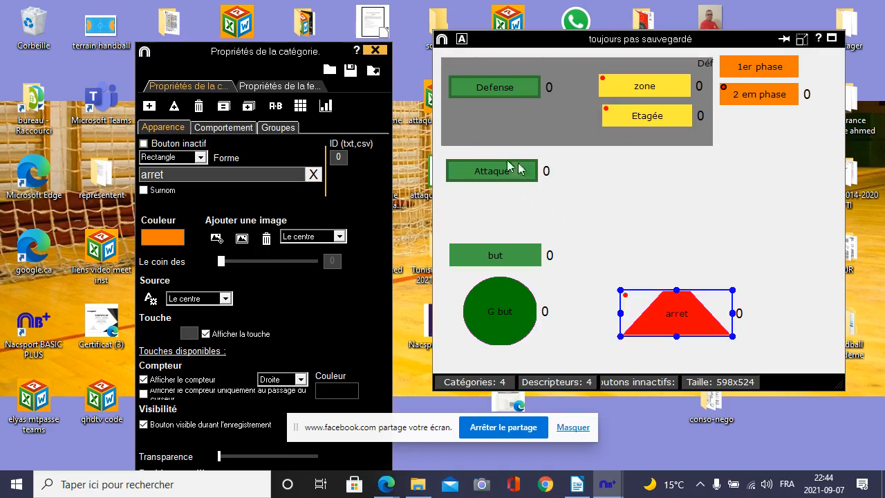
left_click(817, 209)
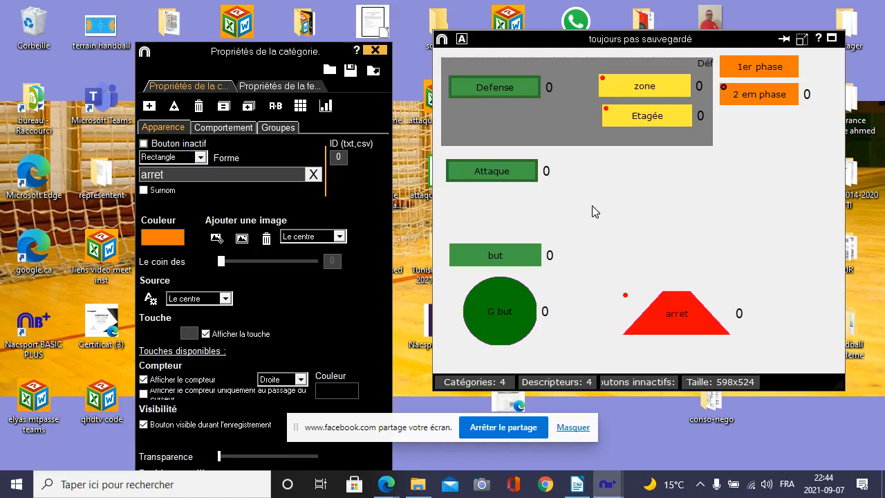
Step: Add three new category buttons and stack them in a column below the 2 em phase button
left_click(149, 107)
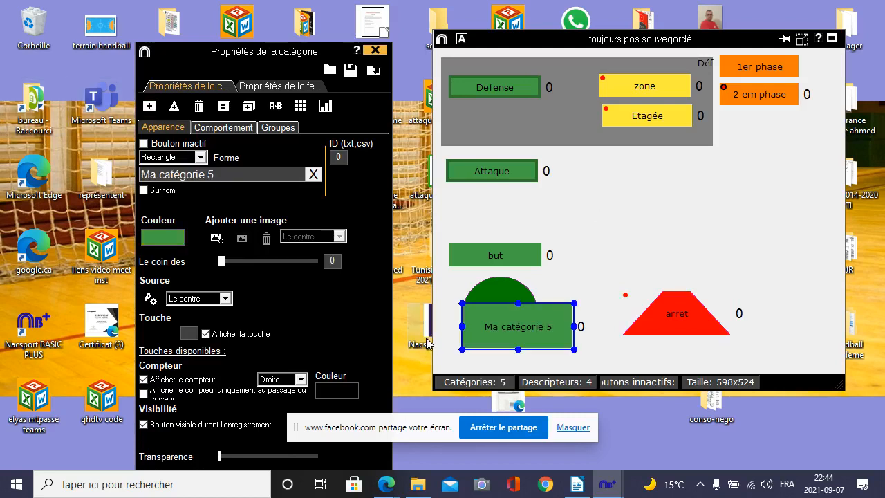
left_click_drag(506, 335, 755, 184)
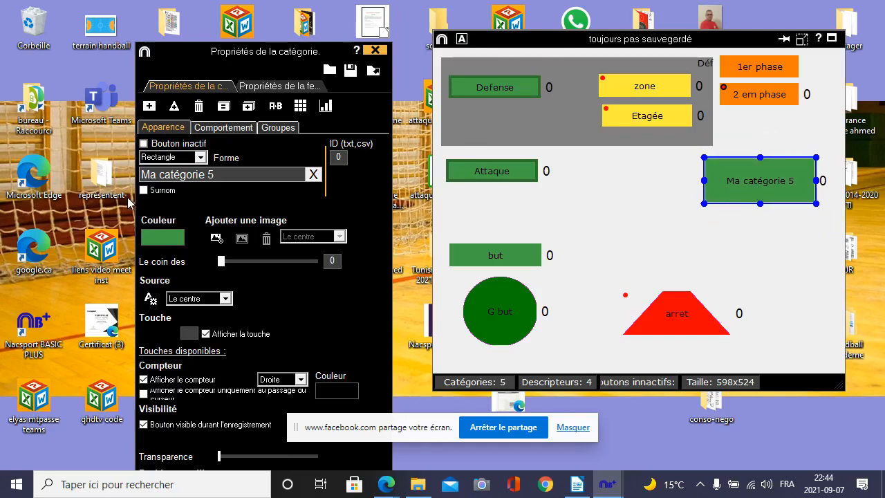
left_click(148, 106)
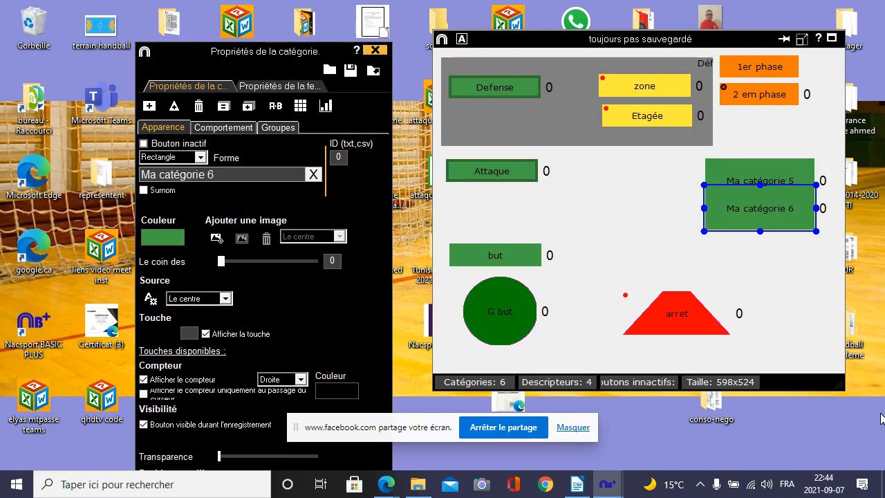
left_click_drag(767, 229, 772, 241)
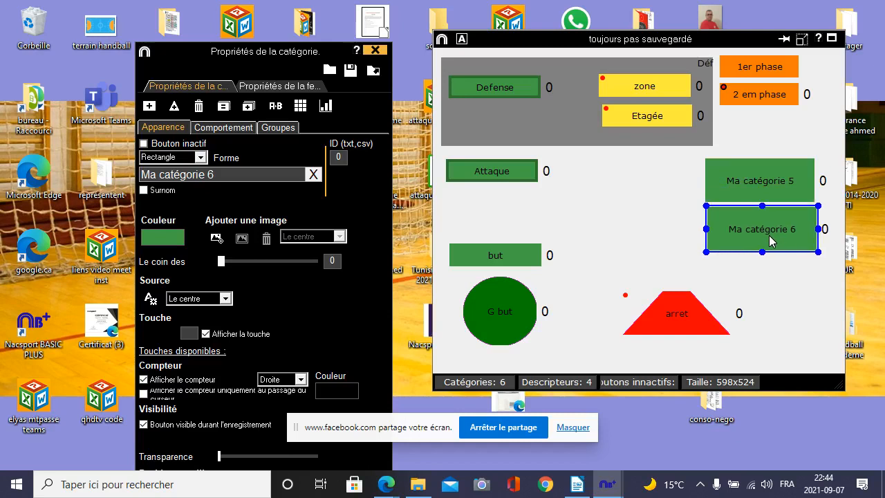
left_click(148, 107)
left_click_drag(797, 266, 798, 286)
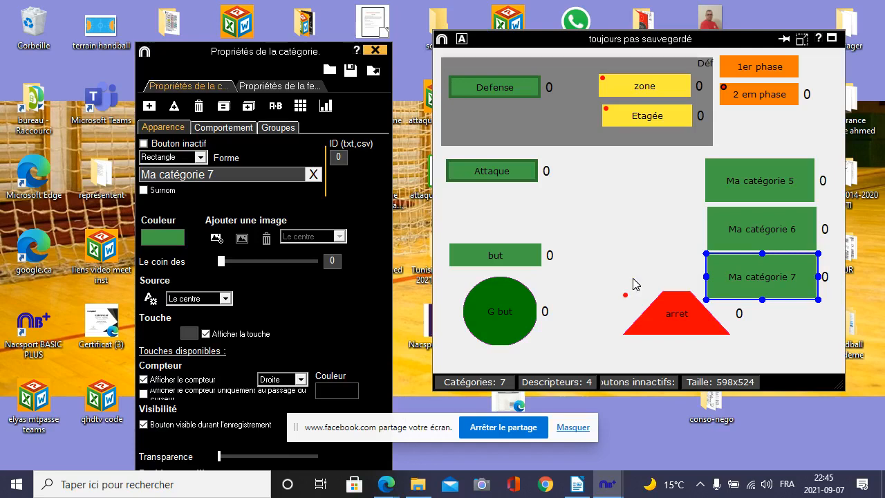
Step: Try to equalise the three new category buttons using the G but circle as reference
left_click_drag(744, 132, 792, 313)
right_click(764, 196)
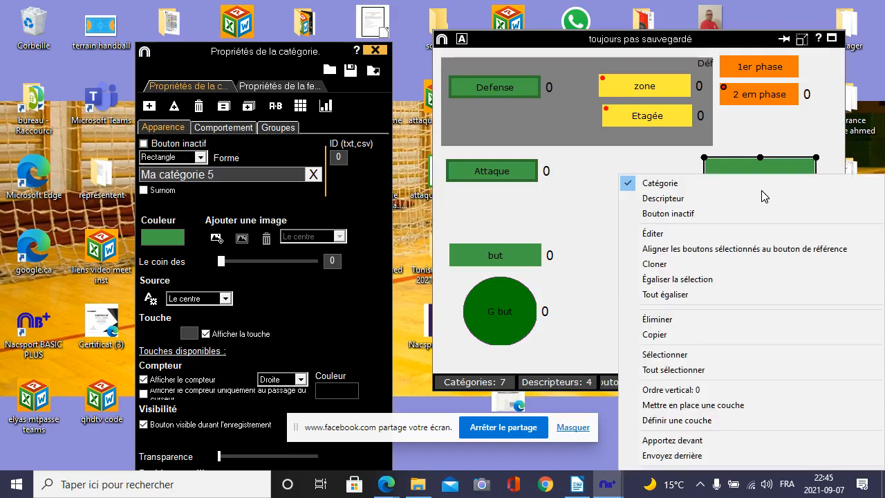
left_click(692, 284)
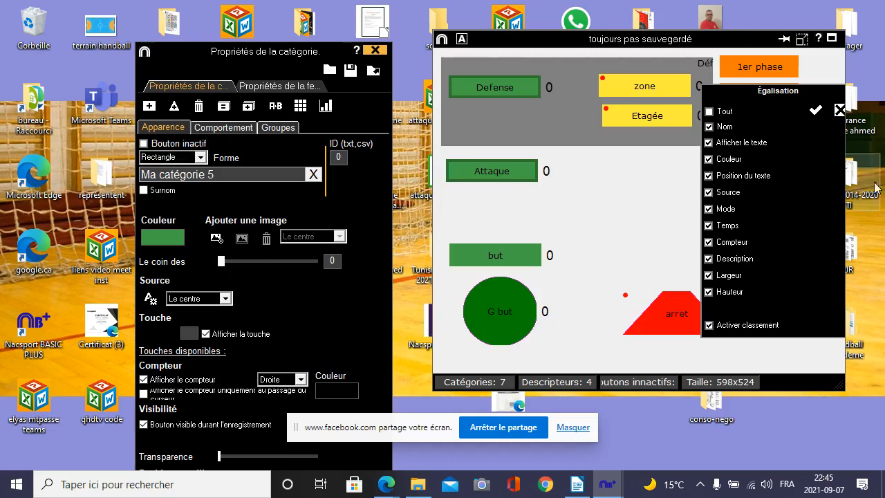
left_click(505, 318)
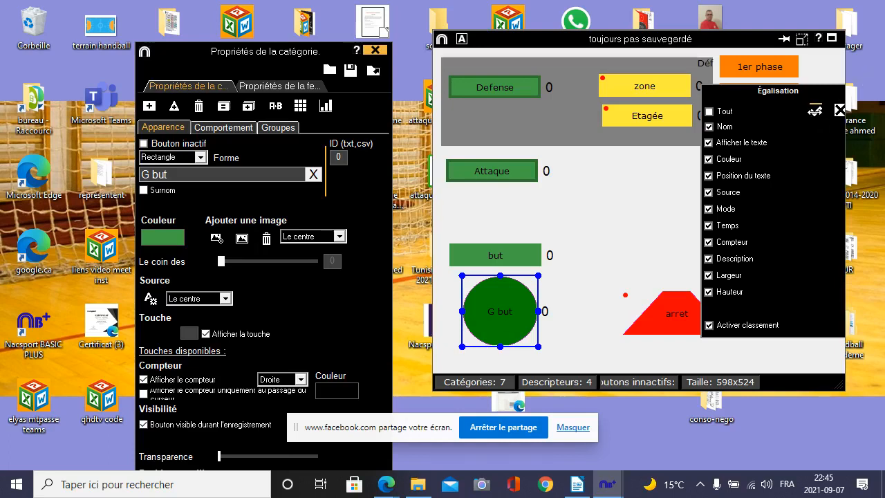
left_click(814, 112)
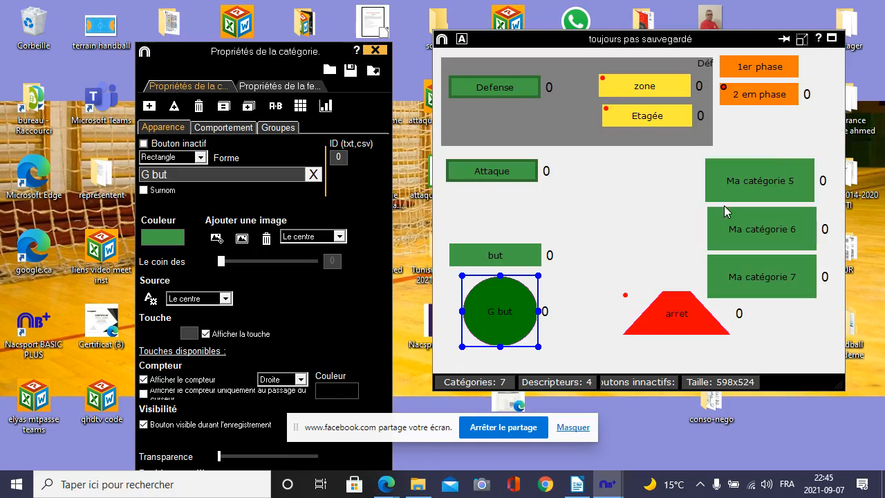
Step: Equalise the three stacked category buttons to Ma catégorie 7, including their name, and deselect them
left_click_drag(733, 148, 787, 283)
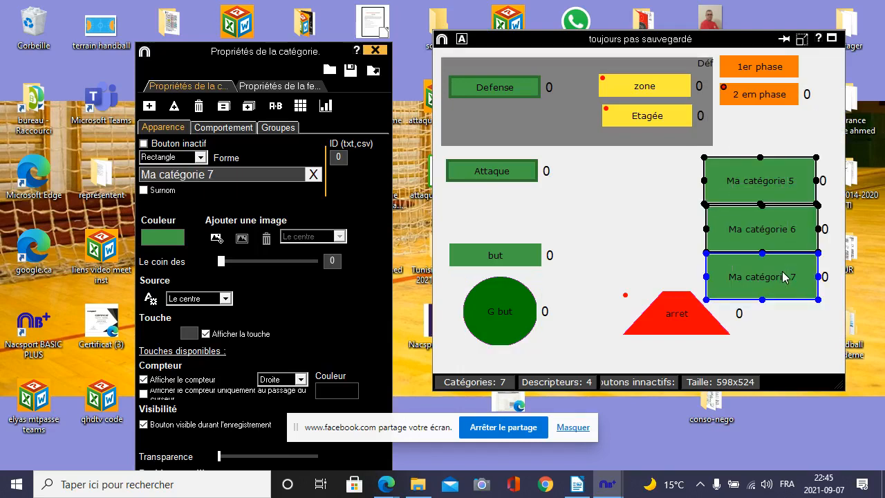
right_click(752, 222)
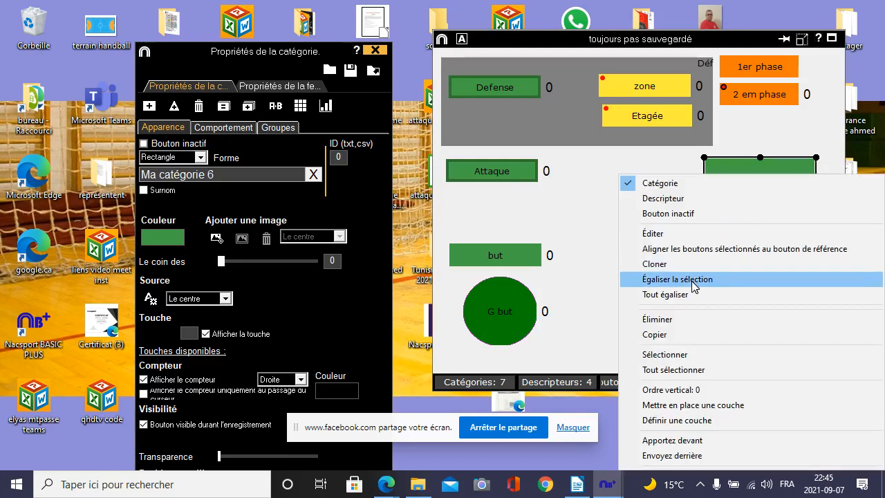
left_click(655, 356)
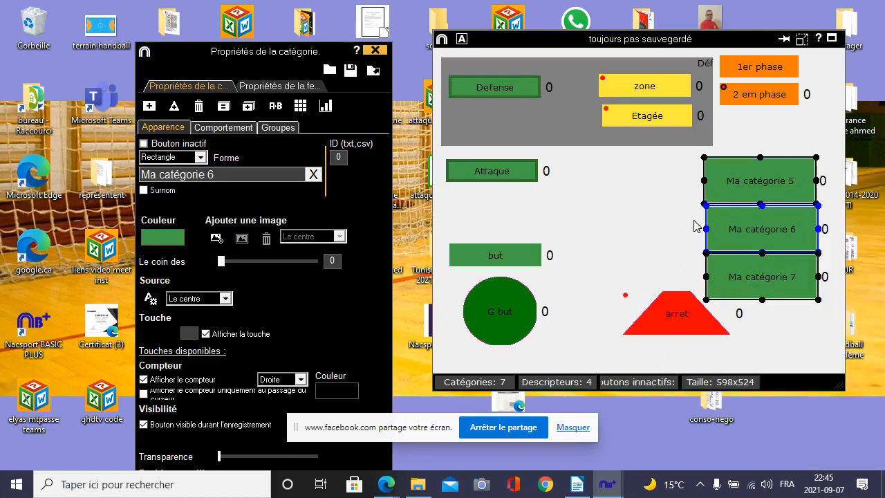
right_click(728, 175)
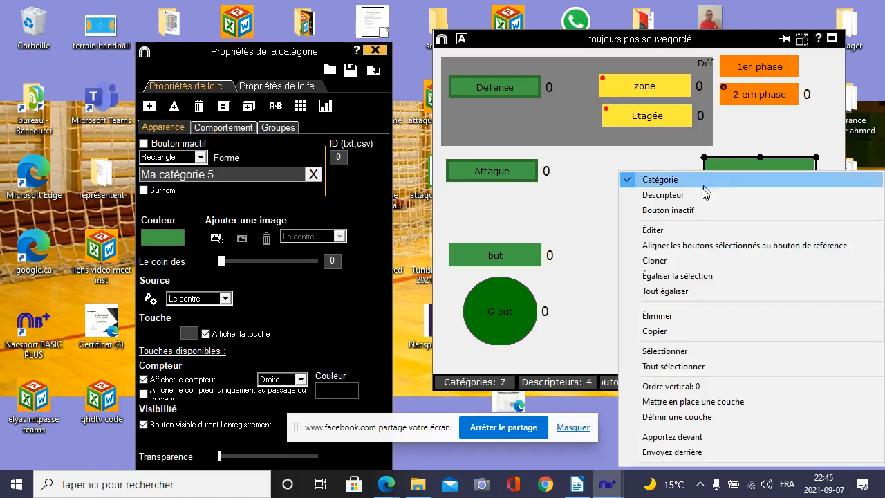
left_click(679, 276)
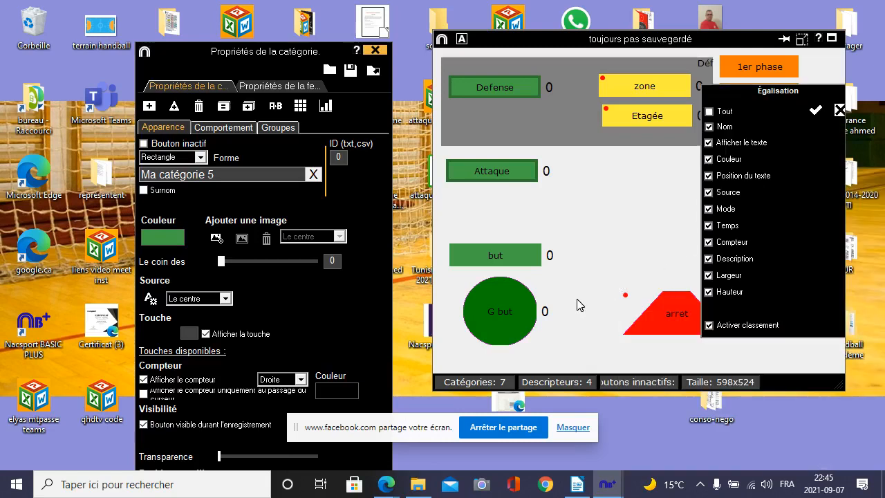
left_click(712, 116)
left_click(816, 109)
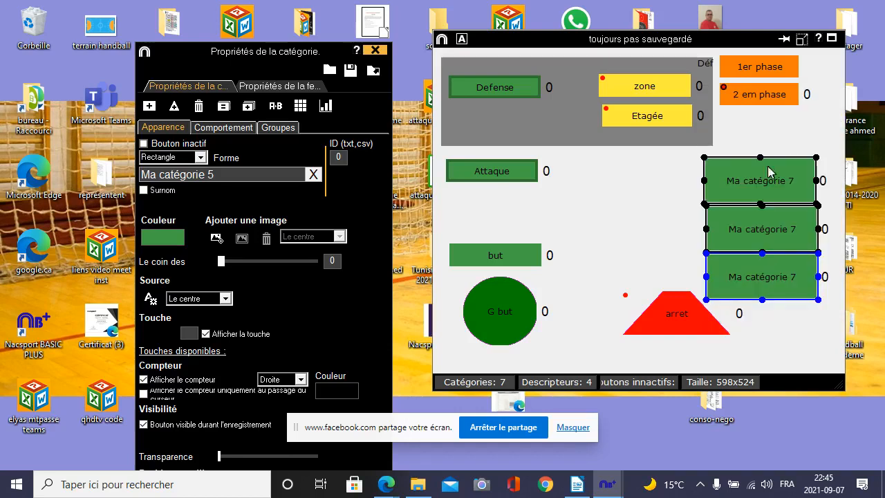
left_click(593, 252)
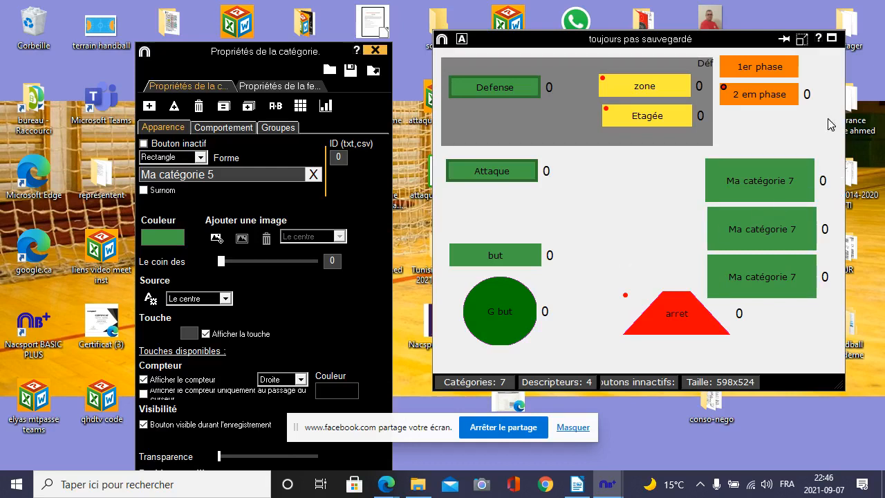
left_click(523, 321)
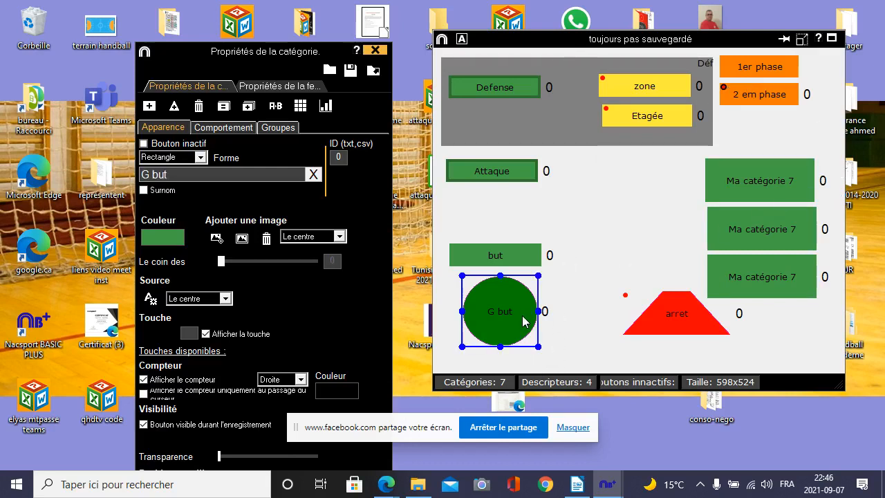
Step: Select the G but circle, select the three stacked category buttons, and equalise them with every property enabled
right_click(523, 322)
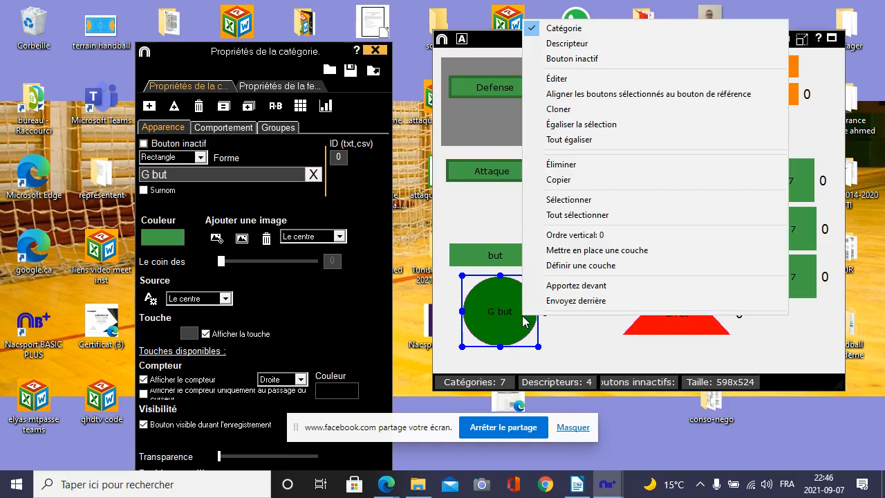
left_click(589, 201)
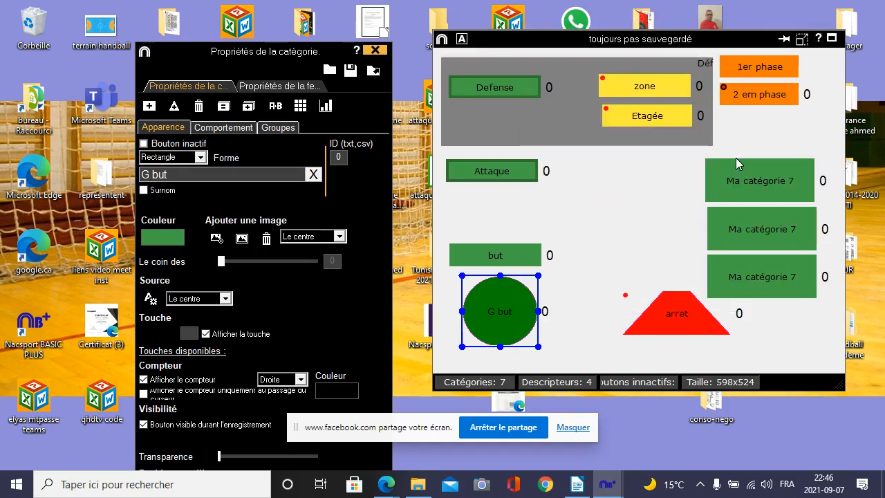
left_click_drag(747, 136, 812, 294)
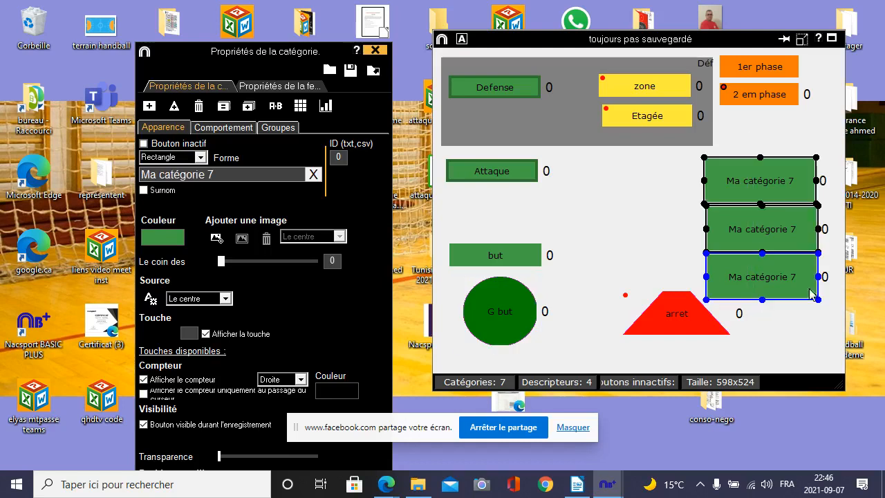
right_click(769, 168)
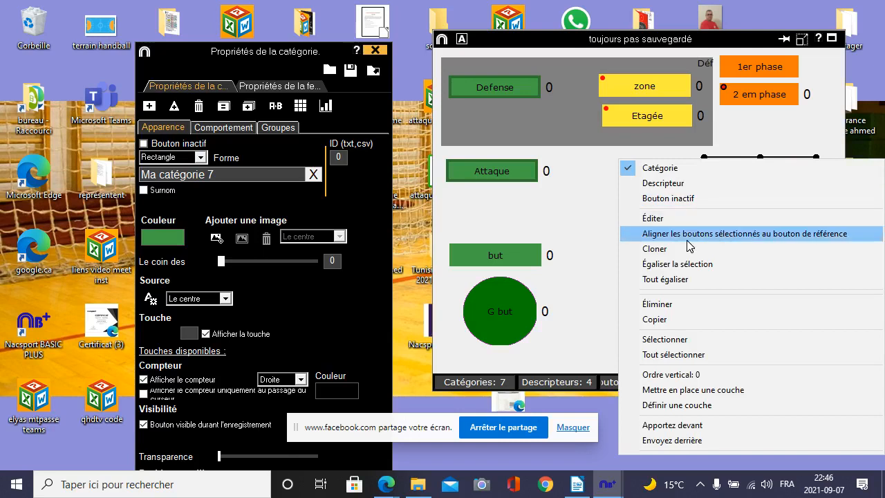
left_click(691, 264)
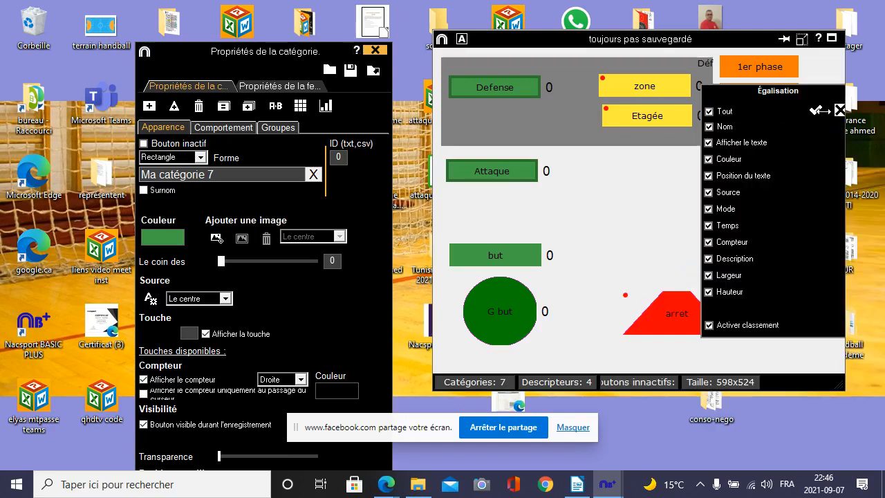
left_click(816, 109)
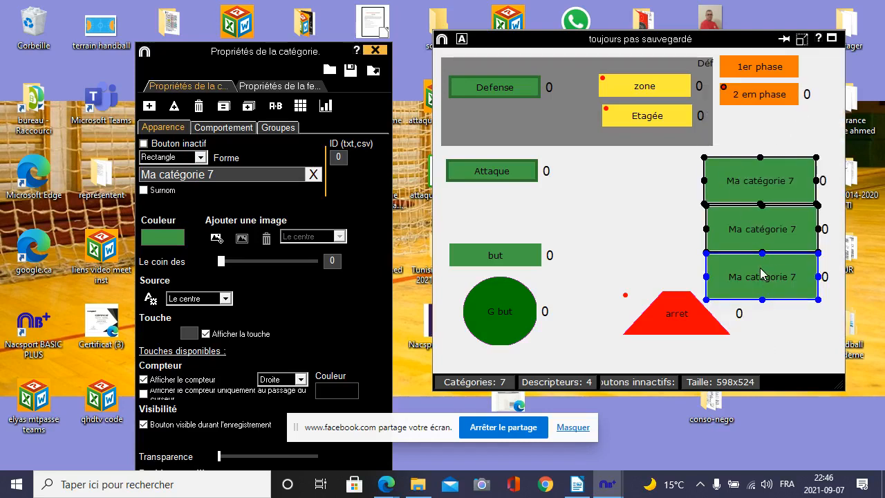
Step: Try to equalise the selection from the G but circle alone
left_click(501, 314)
right_click(500, 314)
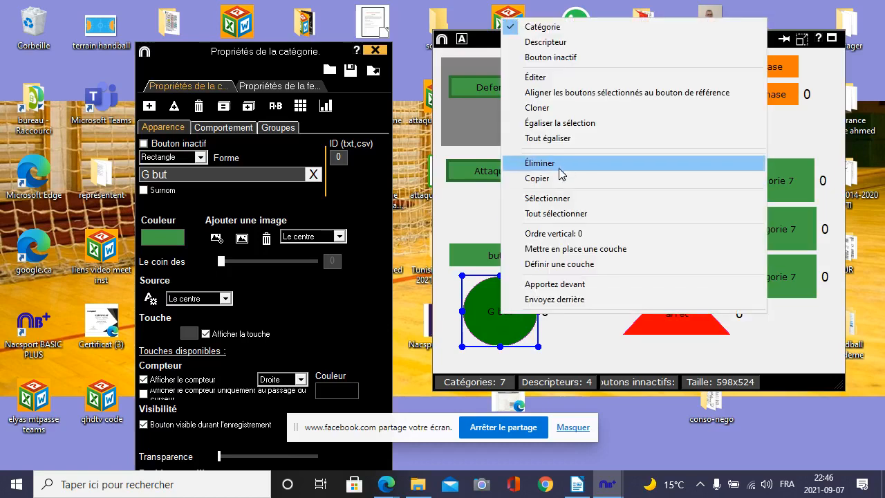
left_click(562, 122)
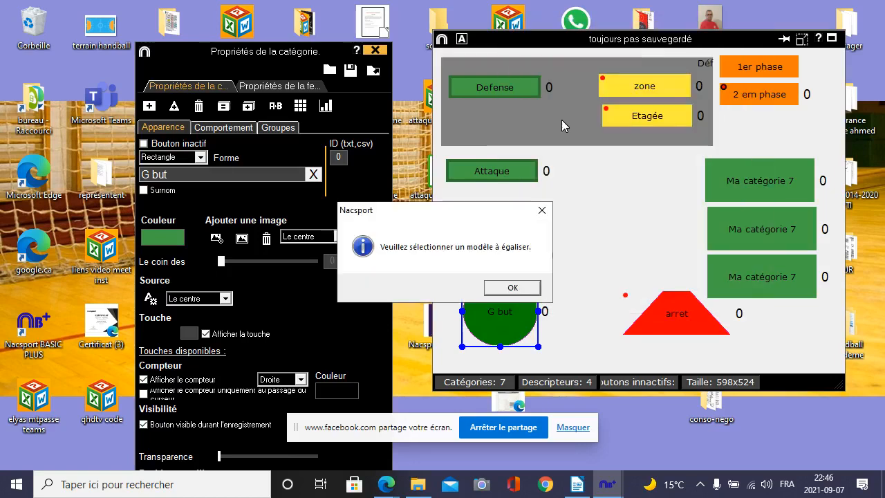
left_click(525, 288)
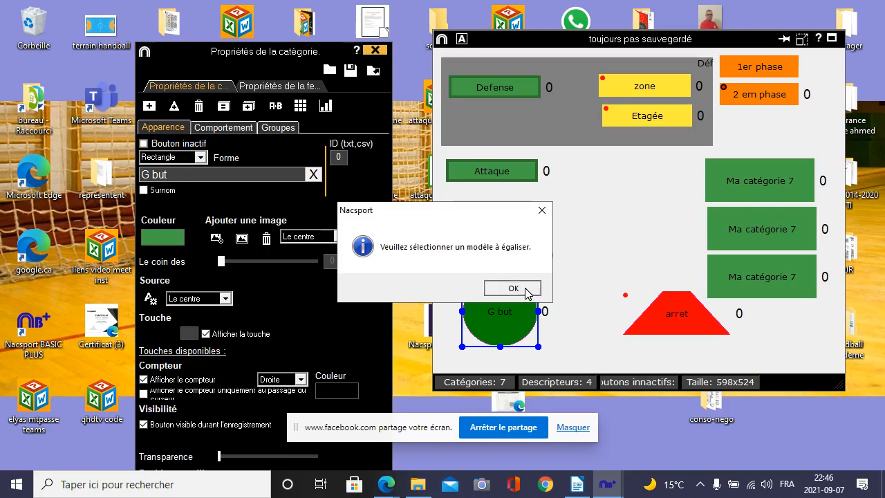
Step: Equalise the uppermost Ma catégorie 7 button to the G but circle, with the Nom property excluded
left_click(753, 184)
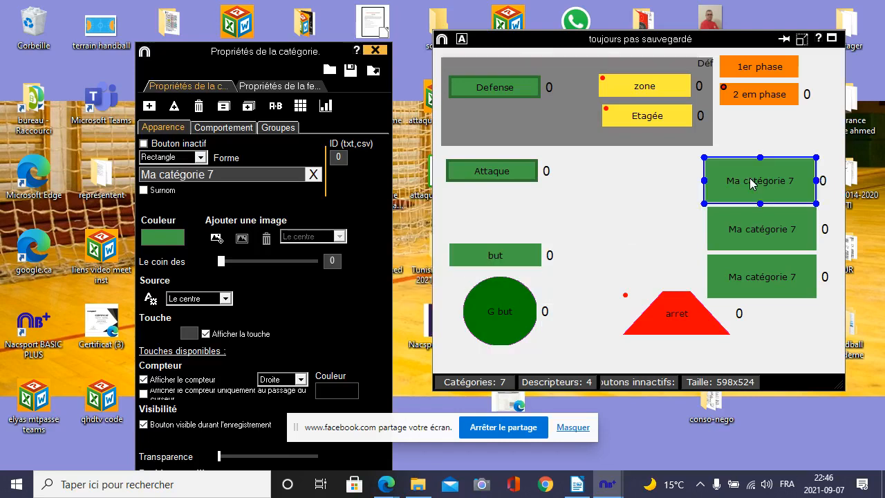
right_click(753, 183)
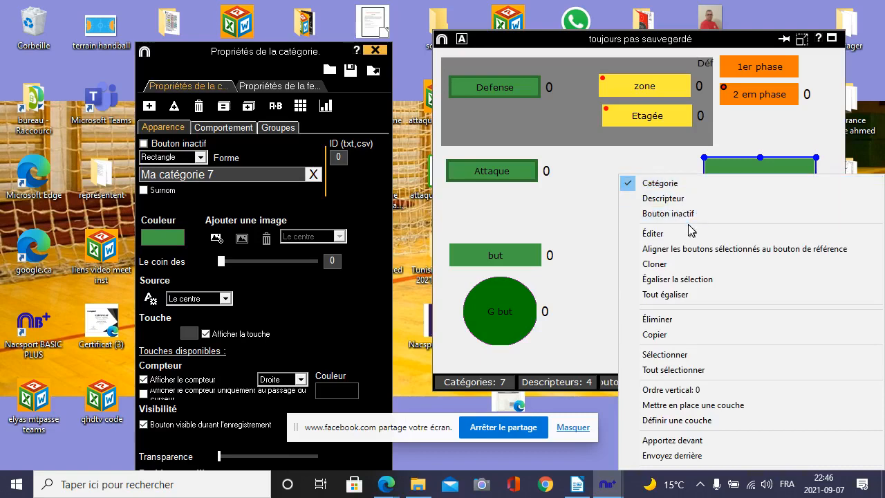
left_click(674, 355)
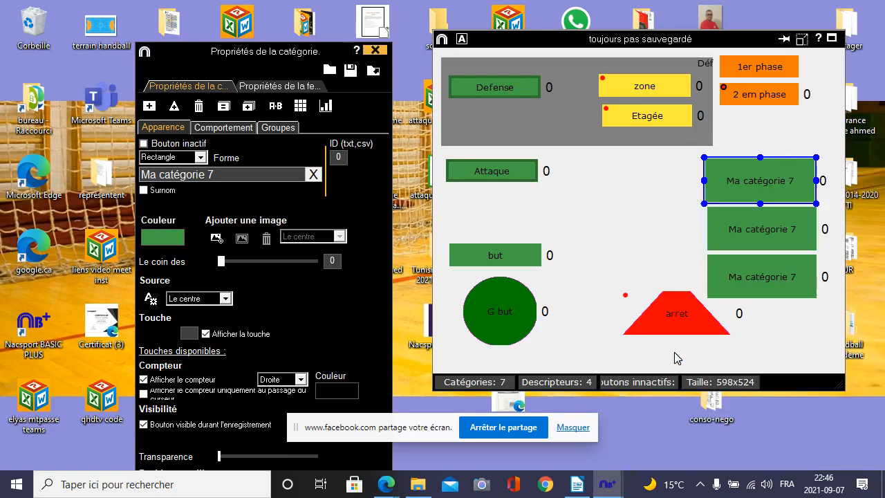
right_click(521, 318)
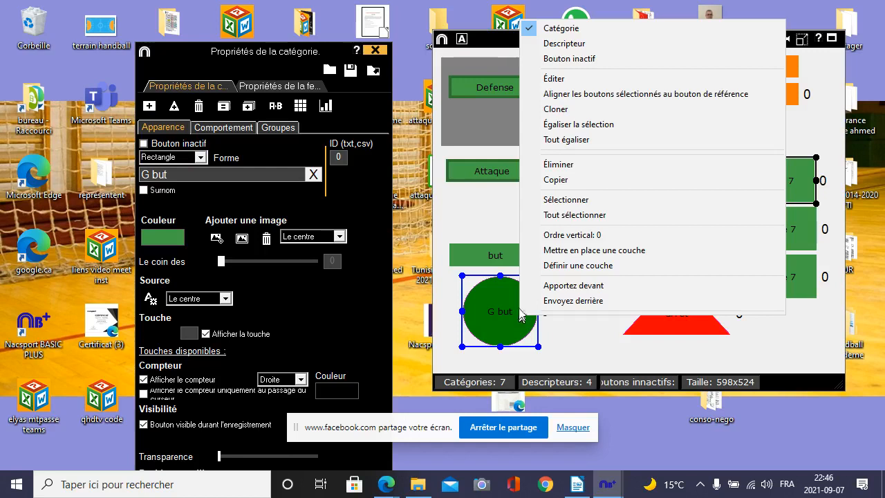
left_click(569, 126)
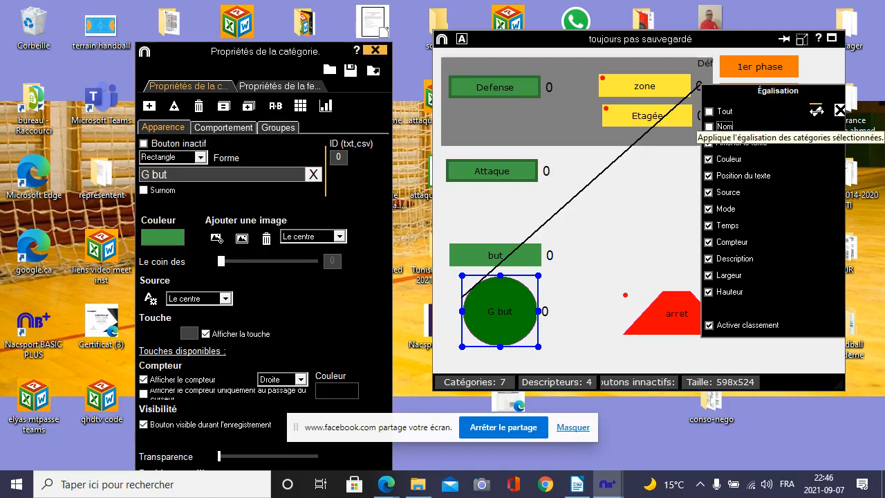
left_click(816, 111)
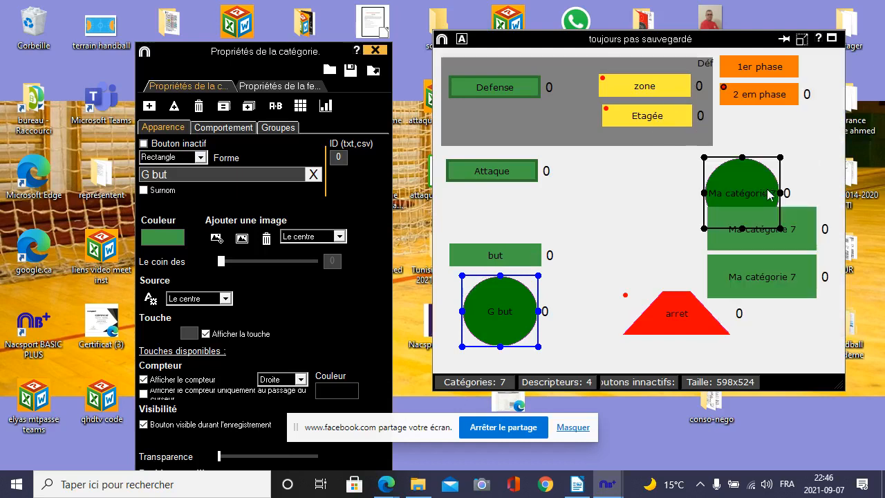
Step: Delete the G but circle together with the circular Ma catégorie 7 button, and clear the selection
left_click_drag(773, 194, 794, 170)
right_click(794, 168)
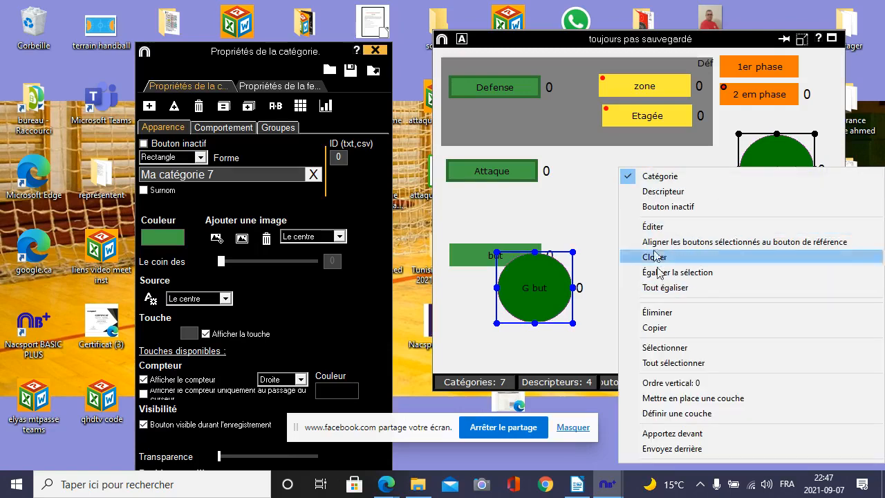
left_click(657, 311)
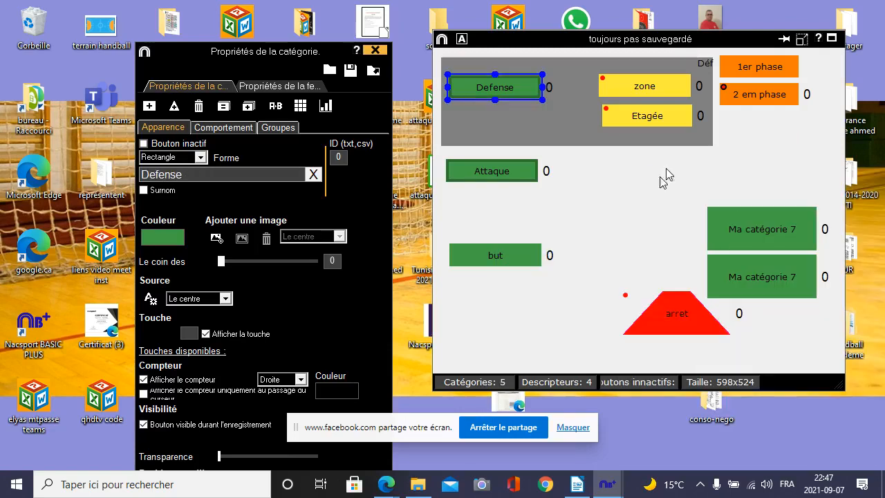
left_click(532, 299)
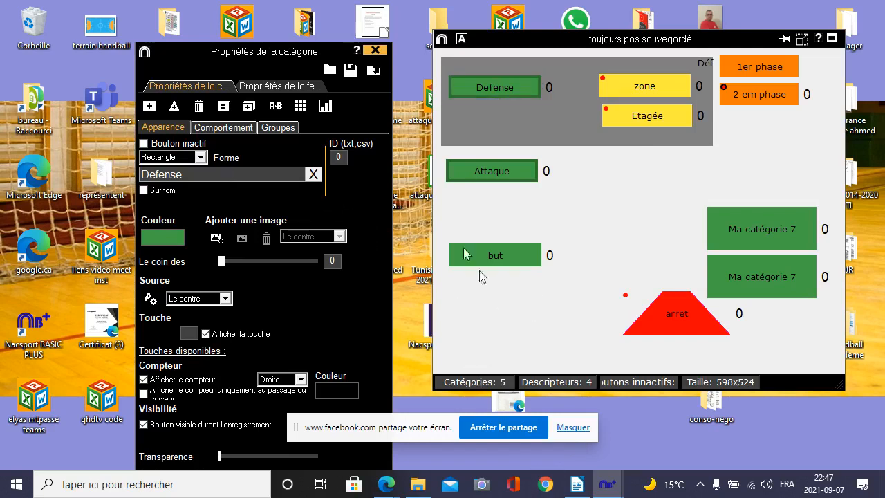
Step: Draw a dark green circle in the custom shape editor, insert it into the category grid, and close the editor
left_click(168, 106)
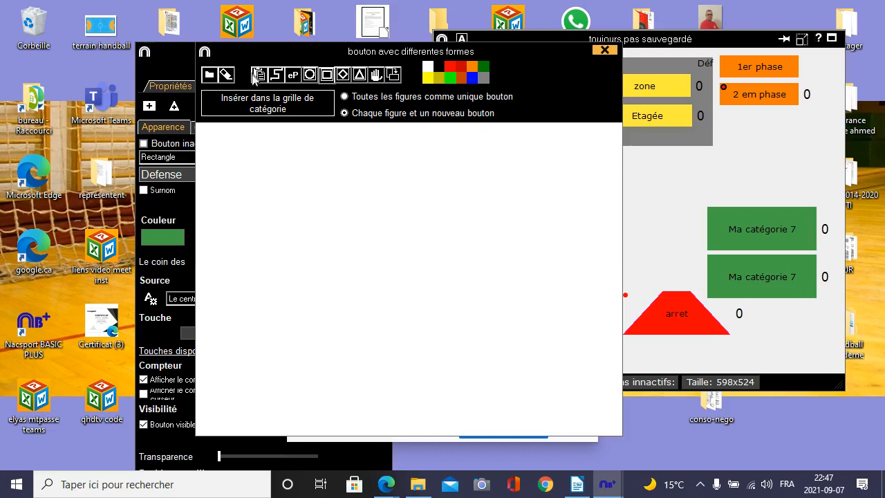
left_click(309, 75)
mouse_move(254, 153)
left_mouse_down()
mouse_move(375, 217)
mouse_move(353, 298)
mouse_move(367, 273)
left_mouse_up()
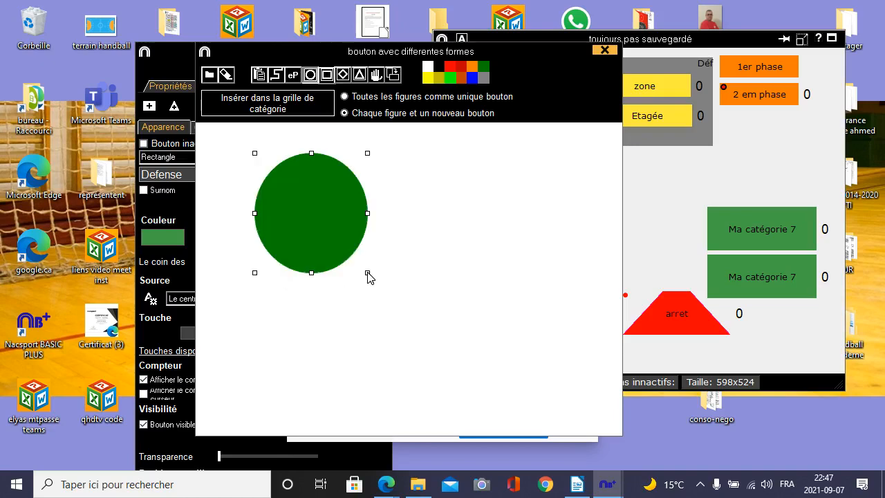
left_click(275, 103)
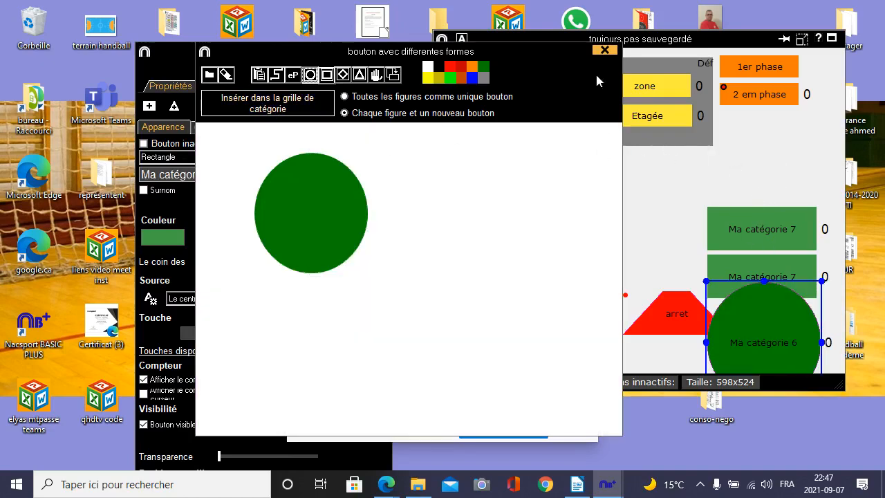
left_click(604, 51)
Step: Place the new circle to the left of arret, reduce its height, and raise the but button above it
left_click_drag(756, 334, 528, 336)
left_click_drag(515, 268, 508, 295)
left_click_drag(502, 258, 510, 218)
left_click_drag(510, 287, 512, 282)
left_click(510, 275)
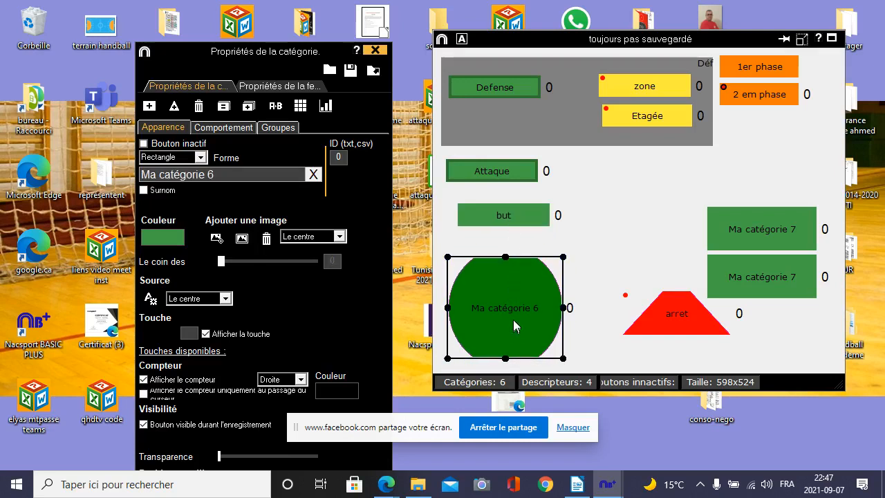
Step: Rename the new circular category button as G but and deselect it
left_click(225, 170)
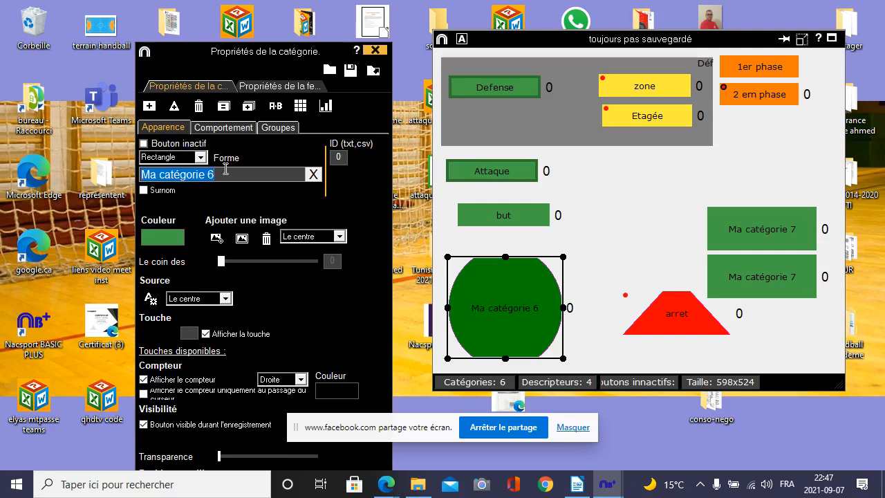
type("G but")
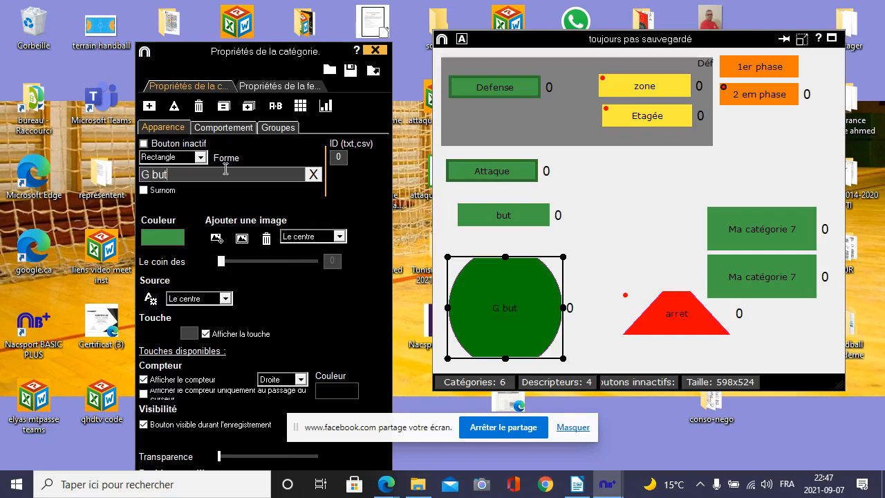
left_click(683, 215)
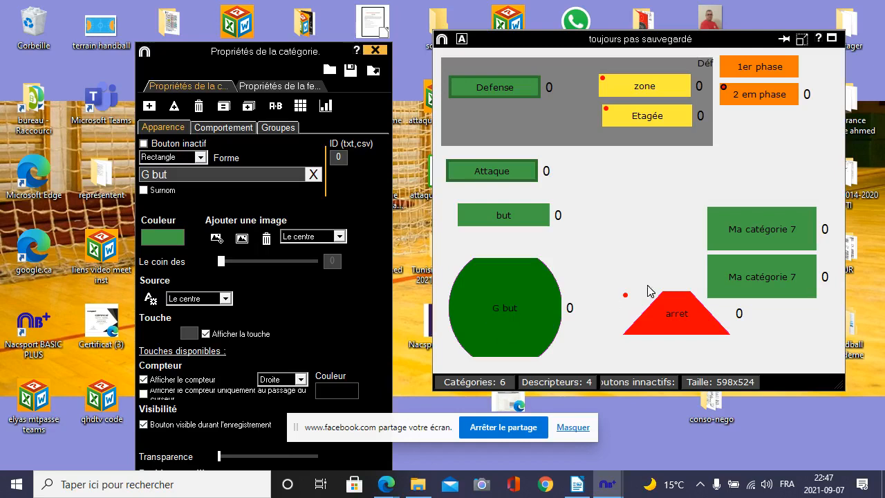
Step: Delete the two remaining Ma catégorie 7 buttons, the second one together with the selected Defense button
right_click(773, 230)
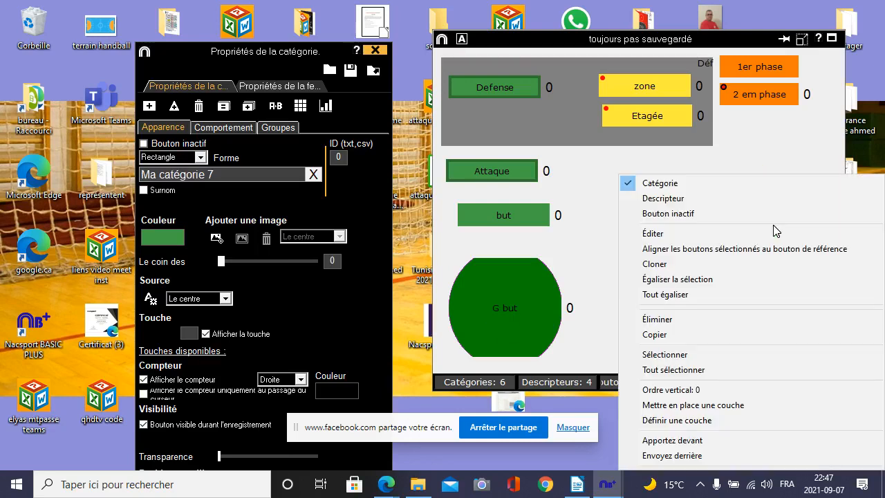
left_click(662, 320)
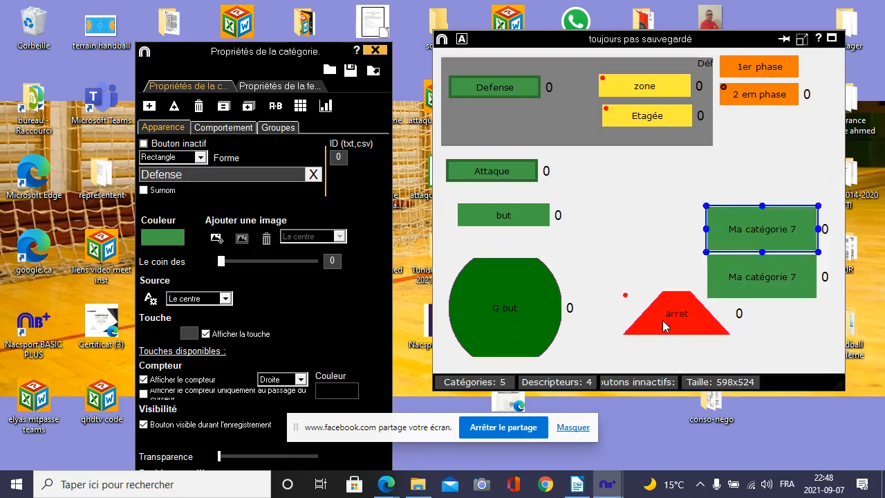
right_click(754, 286)
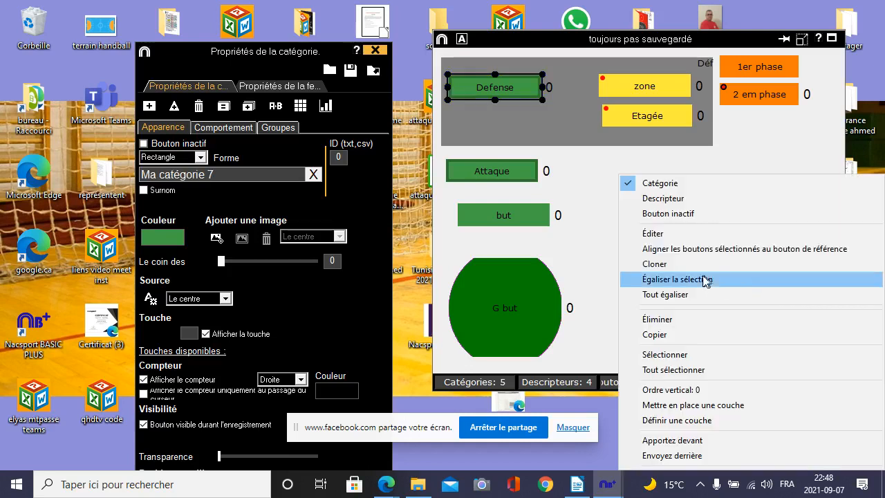
left_click(661, 320)
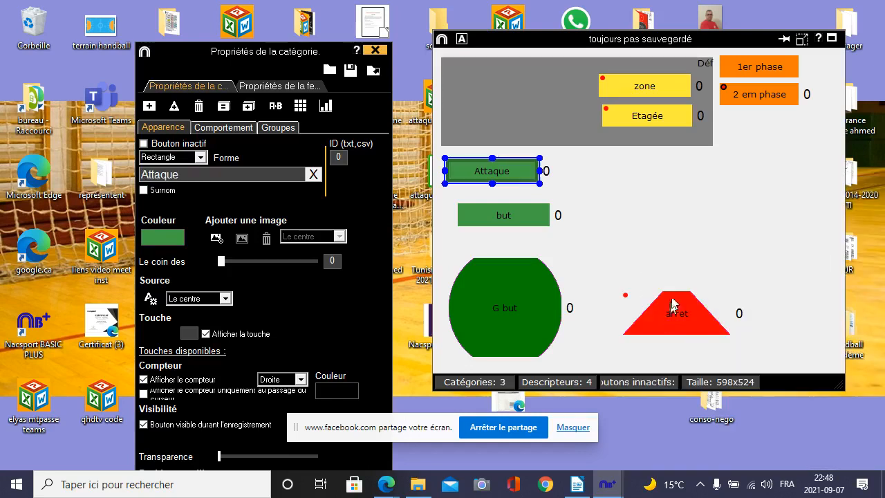
Step: Move the but button slightly up and left beneath the Attaque button, and deselect it
left_click(697, 212)
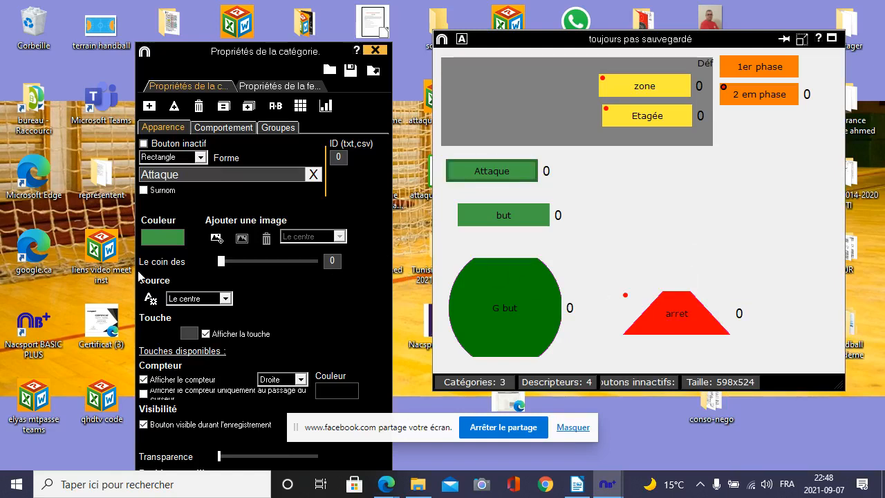
left_click_drag(491, 226, 475, 220)
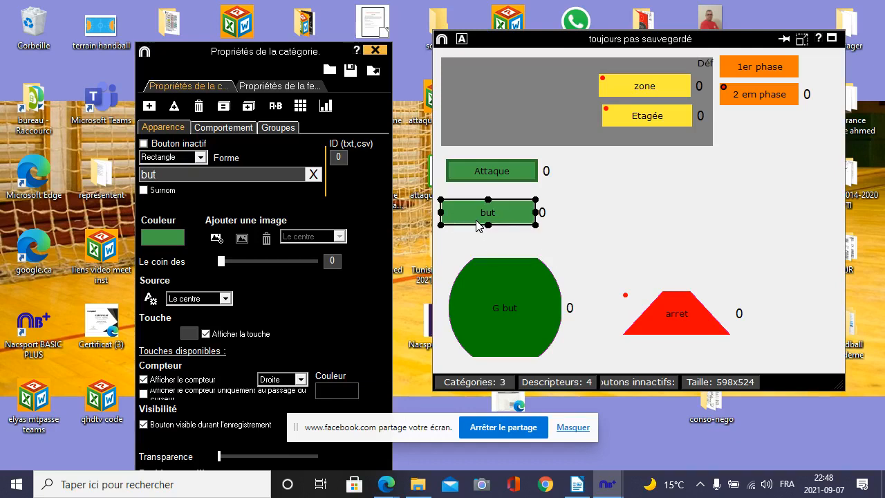
left_click(648, 200)
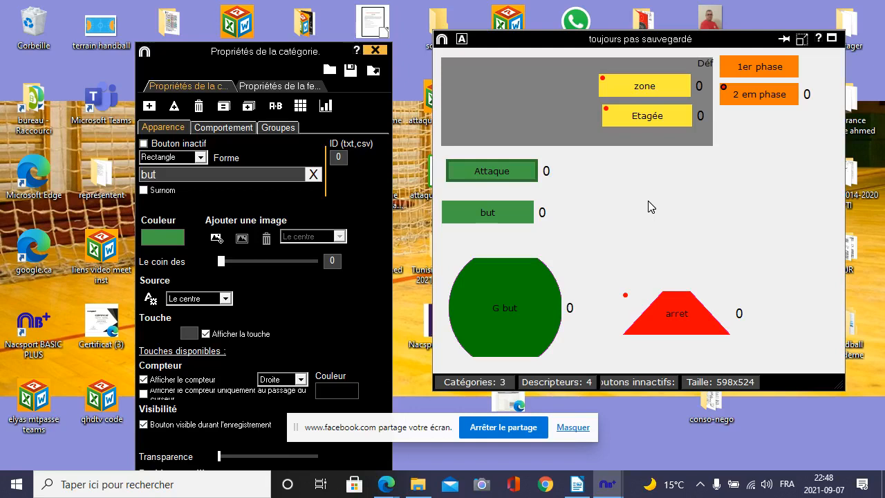
Step: Add a new category button, place it above the arret button, and reduce its height
left_click(148, 107)
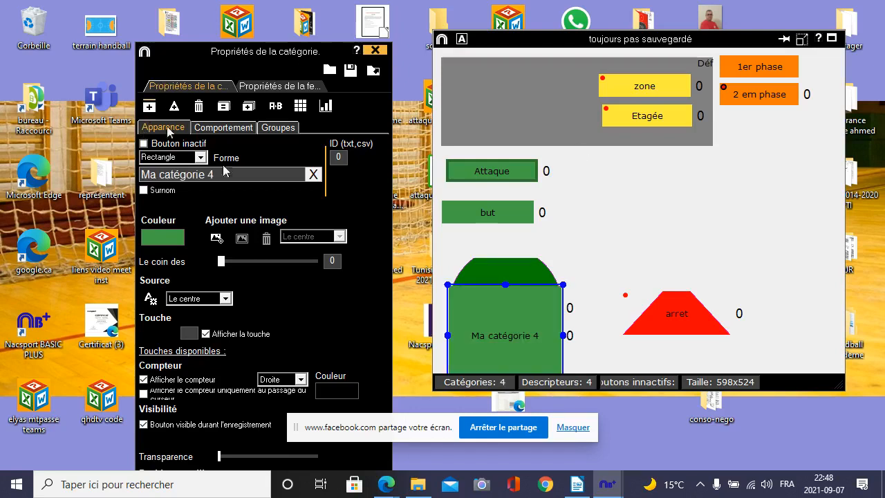
left_click_drag(532, 339, 725, 213)
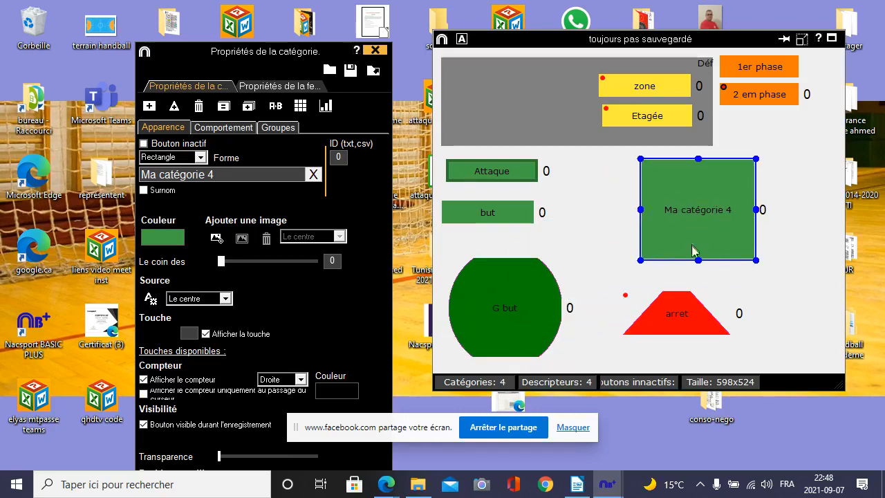
left_click_drag(698, 260, 694, 231)
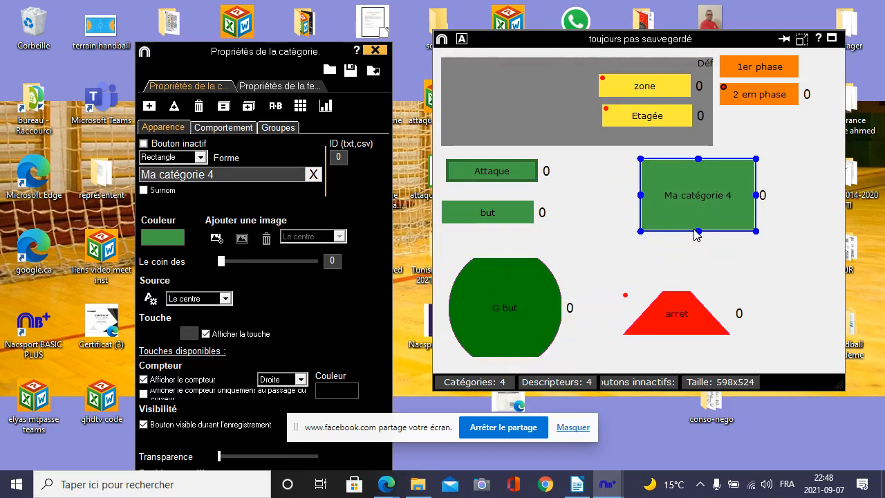
Step: Add the image file photo moi coach to the Ma catégorie 4 button and enlarge it to fill the button
left_click(215, 240)
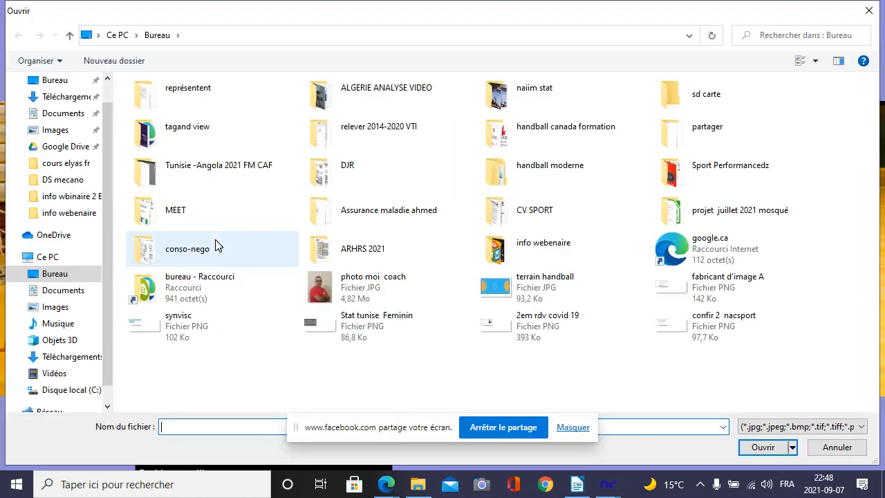
left_click(331, 294)
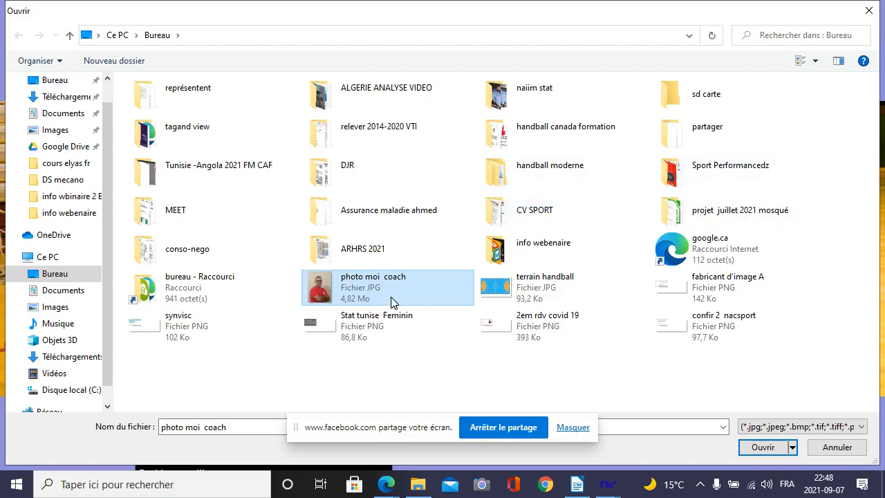
left_click_drag(434, 433, 415, 367)
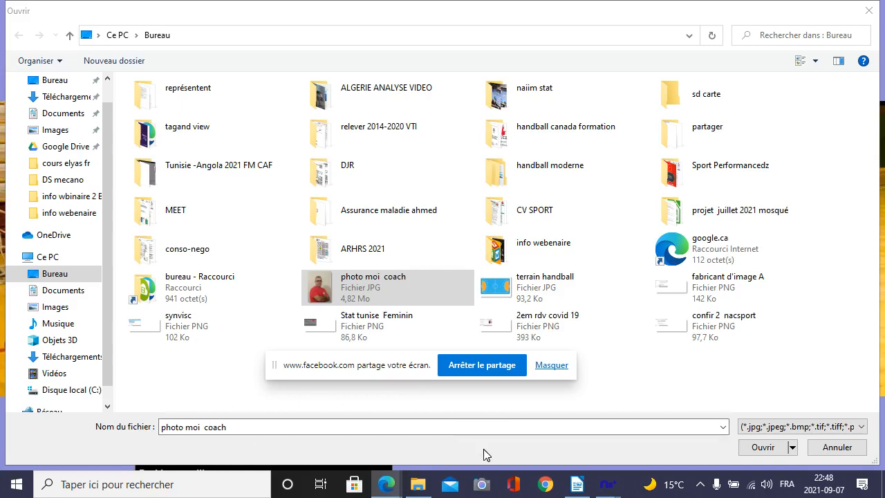
left_click(779, 447)
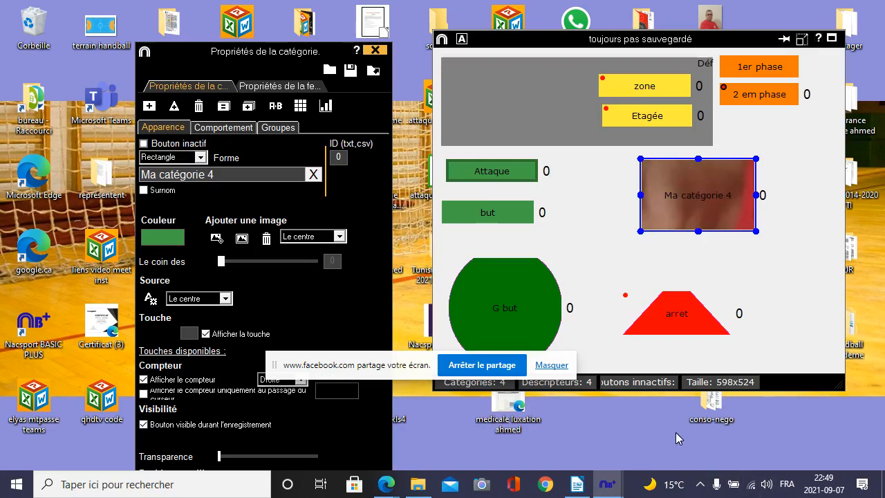
left_click(242, 239)
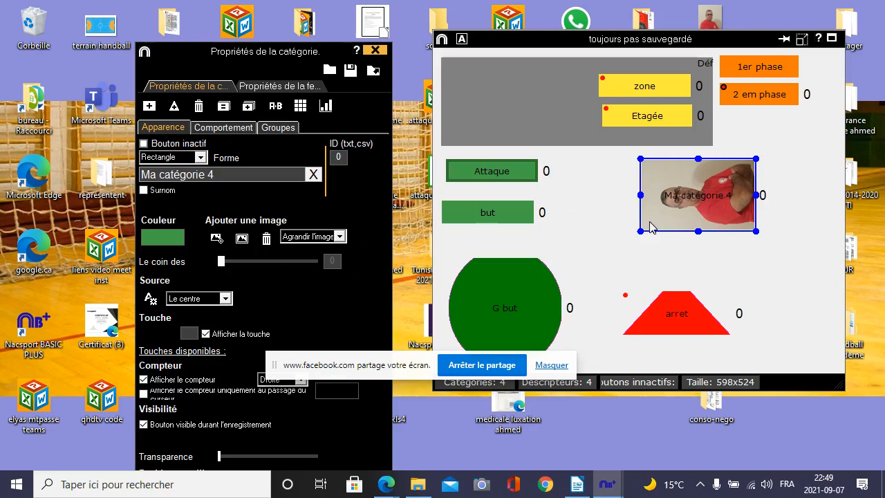
Step: Rename the photo category button with the person's first name
triple_click(226, 174)
key("BackSpace")
type("amed")
key("BackSpace")
key("BackSpace")
type("hmed")
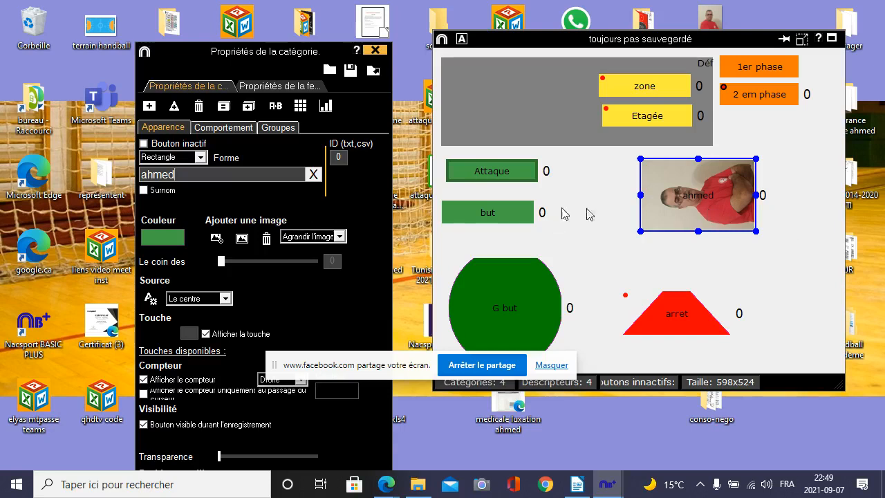
Step: Set the photo button's text position to En haut à droite, narrow the button from its left edge, and deselect it
left_click(224, 297)
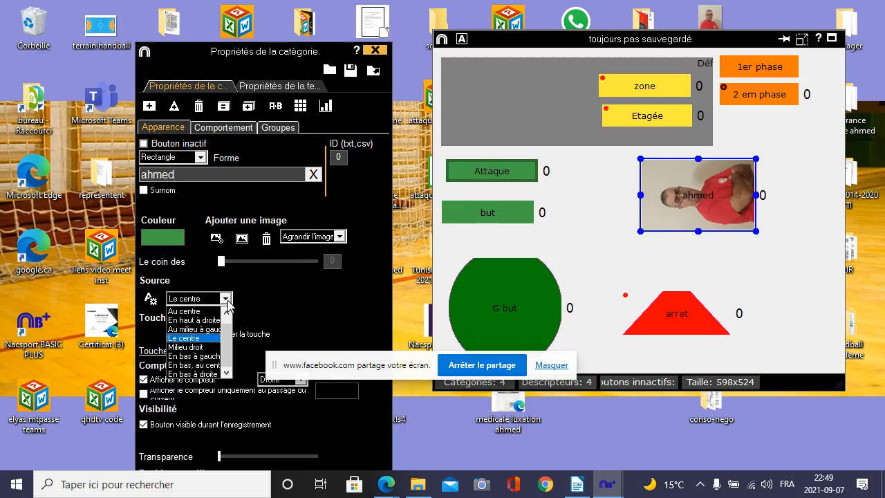
left_click(198, 320)
right_click(743, 191)
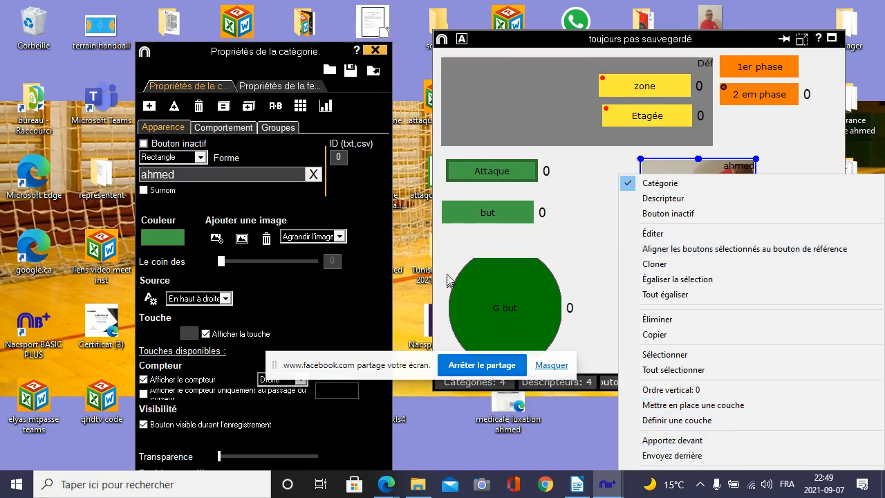
left_click(423, 206)
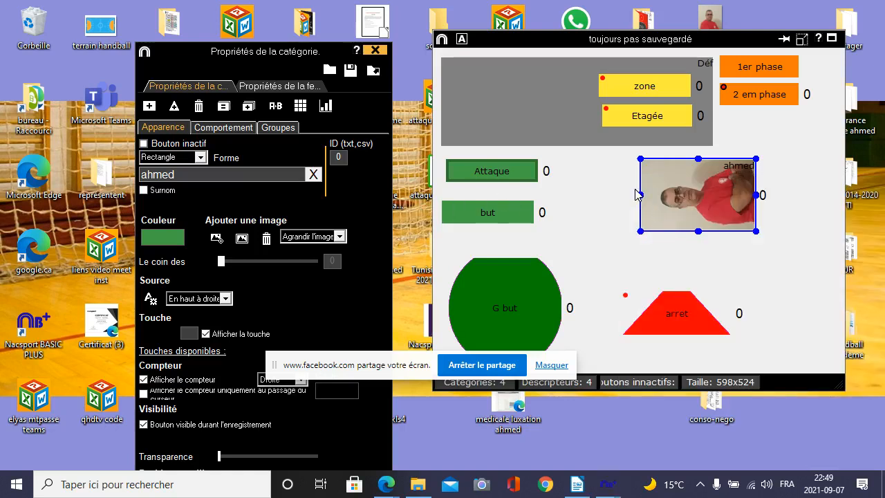
left_click_drag(637, 199, 696, 201)
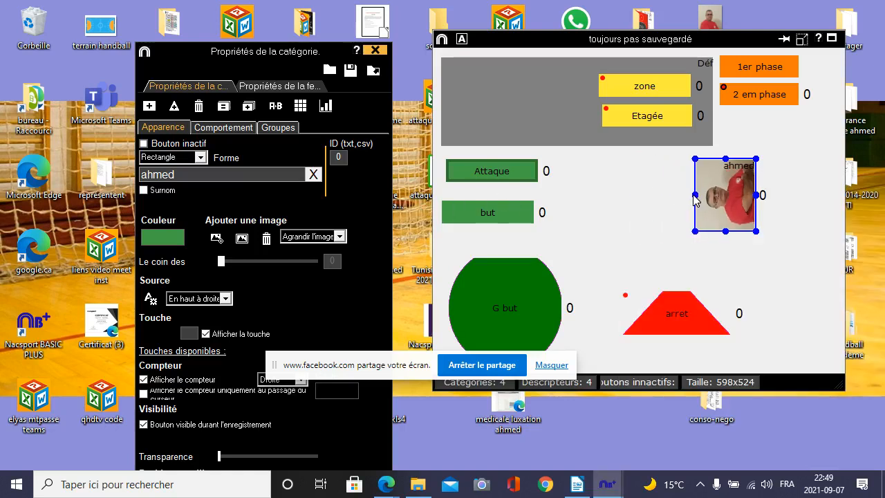
left_click(567, 254)
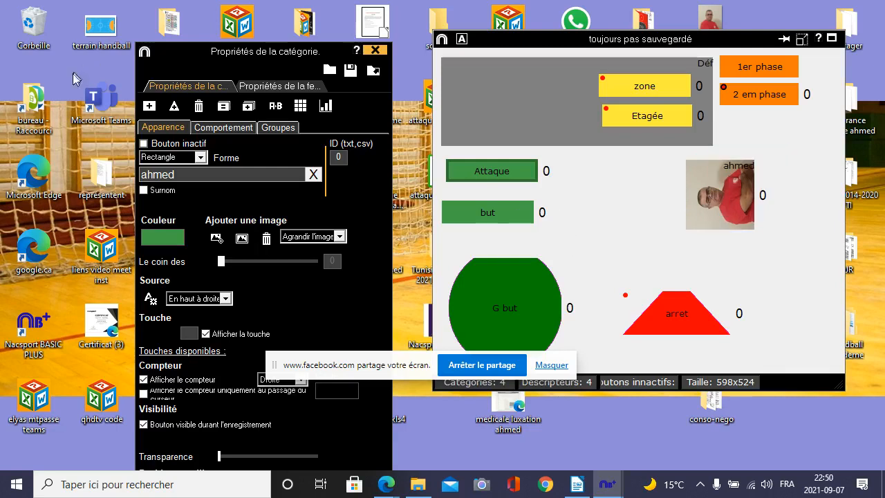
Step: Convert the photo button from a category to a descriptor and deselect it
left_click(222, 127)
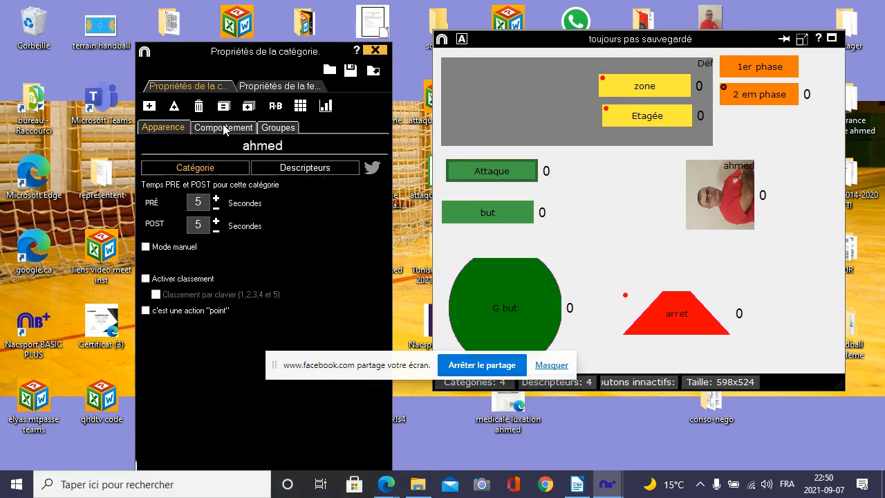
left_click(303, 167)
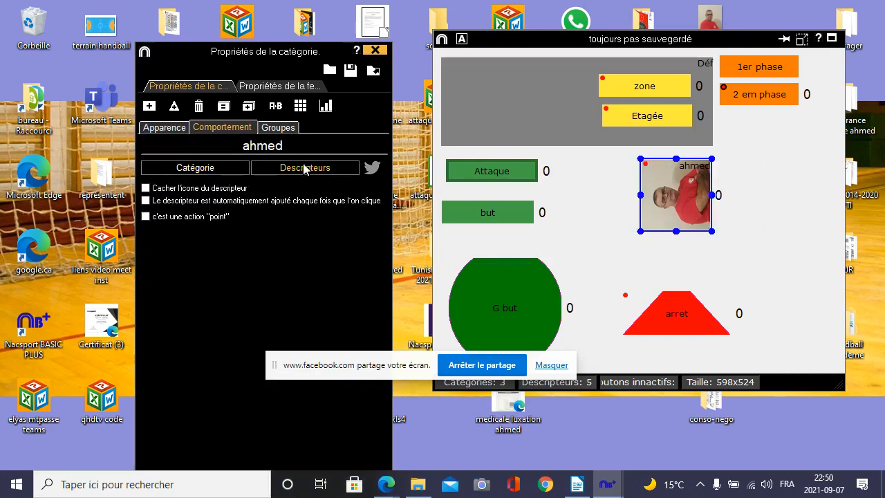
left_click(584, 217)
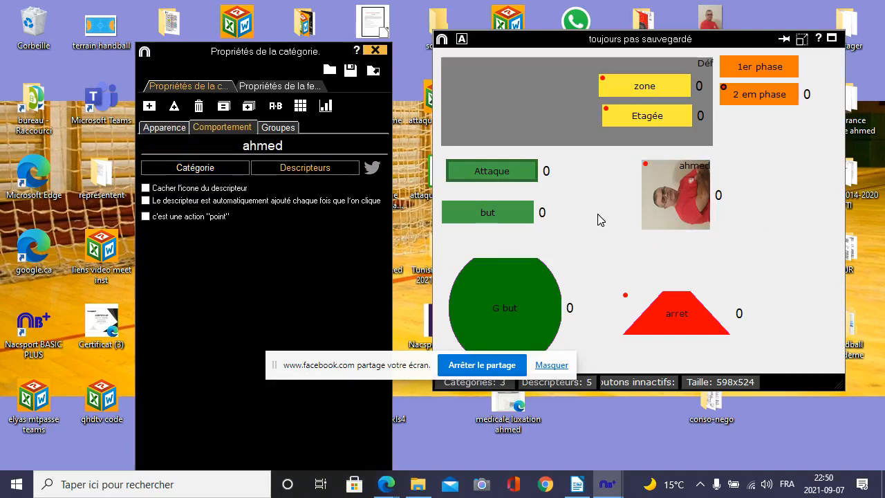
Step: Examine the properties of the but button, the grey Déf area and the G but button
left_click(497, 212)
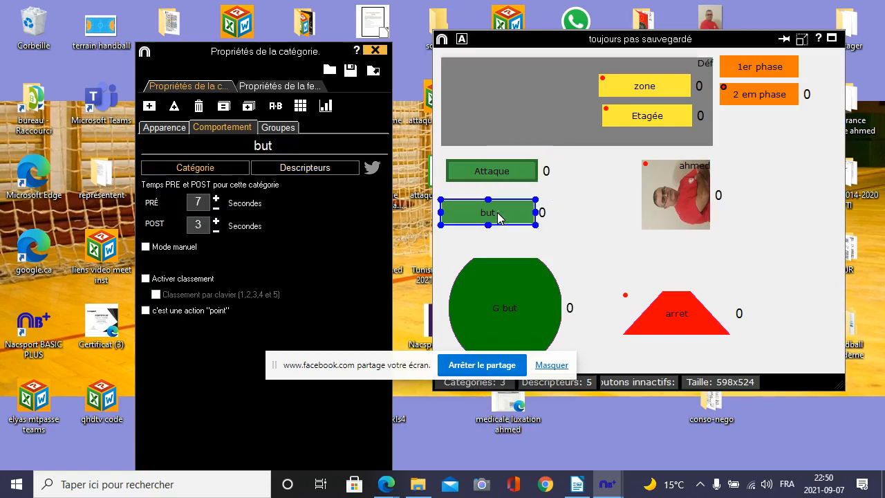
left_click(536, 241)
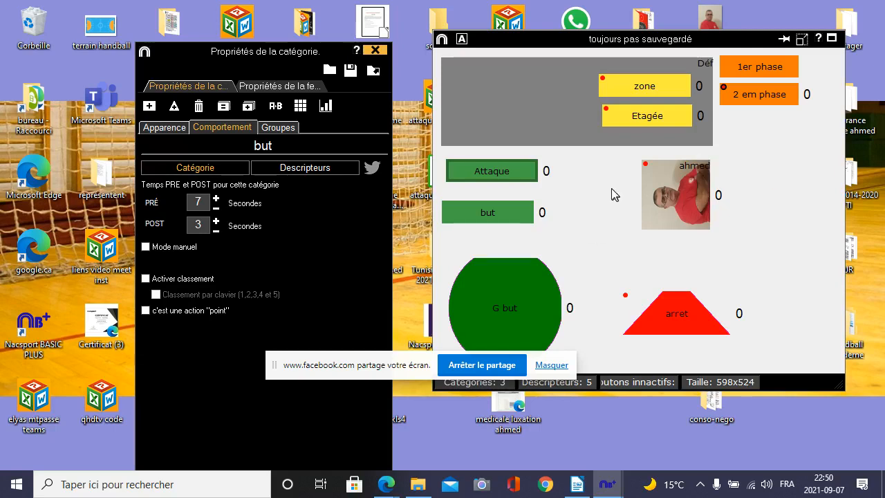
left_click_drag(530, 58, 623, 61)
left_click_drag(665, 81, 535, 73)
left_click(535, 73)
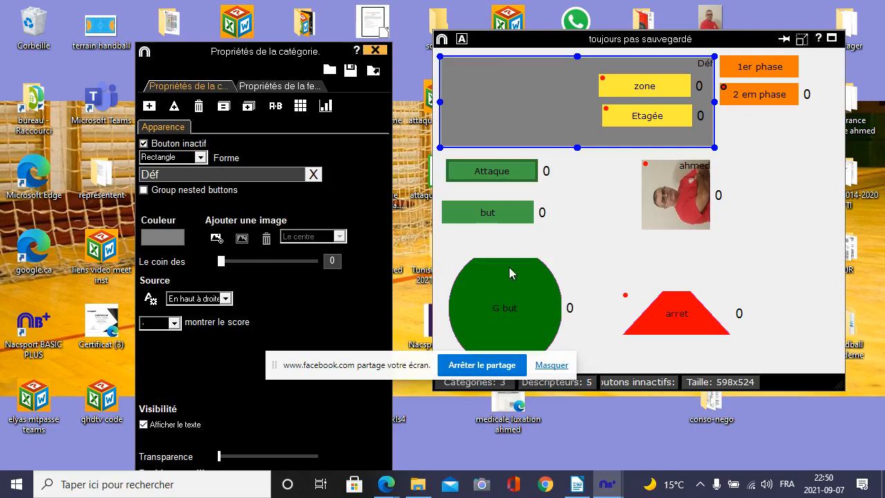
left_click(532, 321)
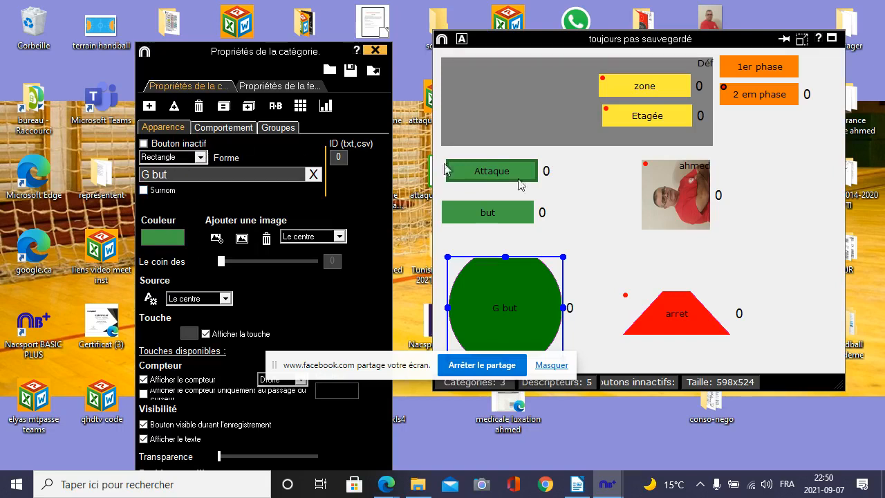
left_click(625, 237)
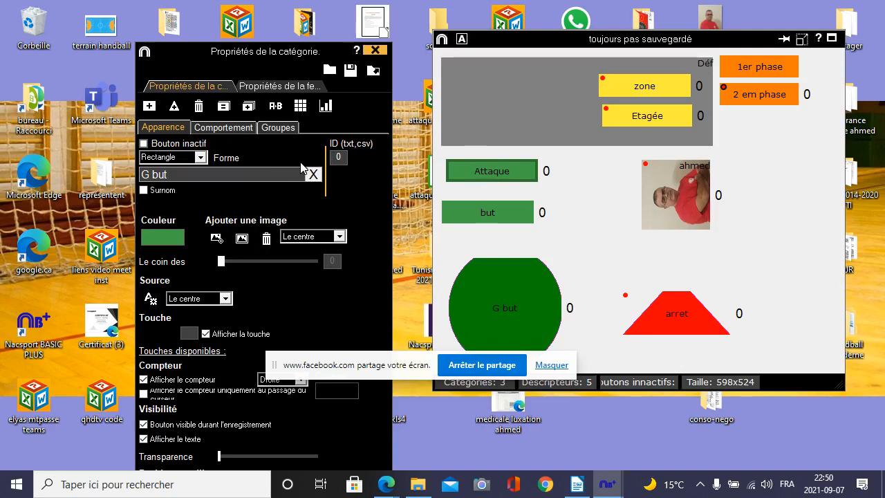
Step: Add a new category button, shrink it, and place it inside the grey Déf area, left of the zone descriptor
left_click(149, 106)
left_click_drag(683, 222, 521, 100)
left_click_drag(508, 61, 509, 91)
left_click_drag(507, 122, 459, 99)
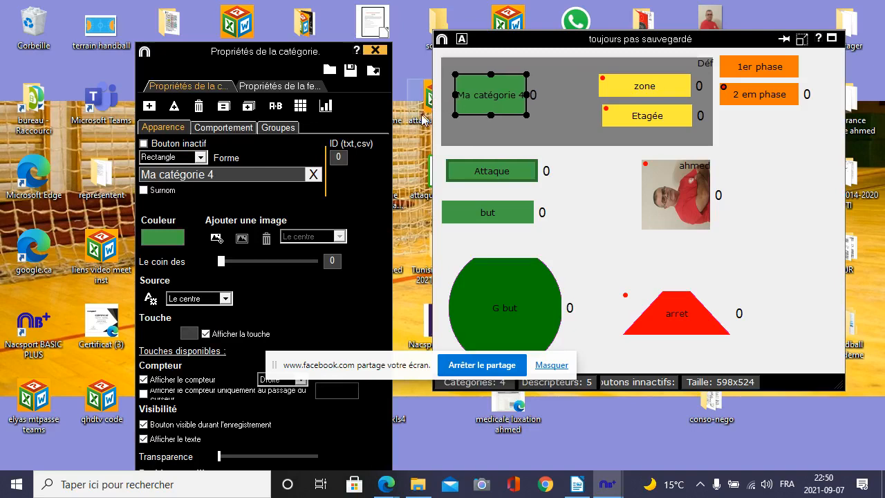
Step: Rename the new category button in the grey area as Déf and reduce its height
triple_click(218, 178)
key("BackSpace")
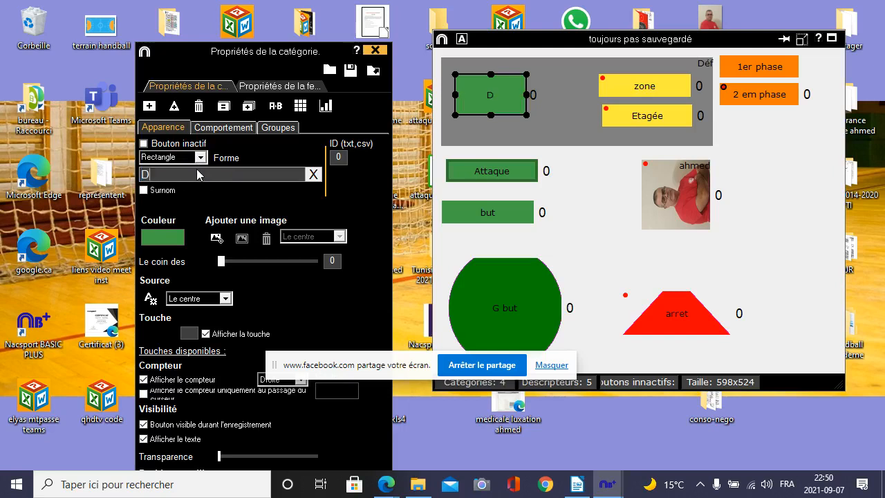
type("Déf")
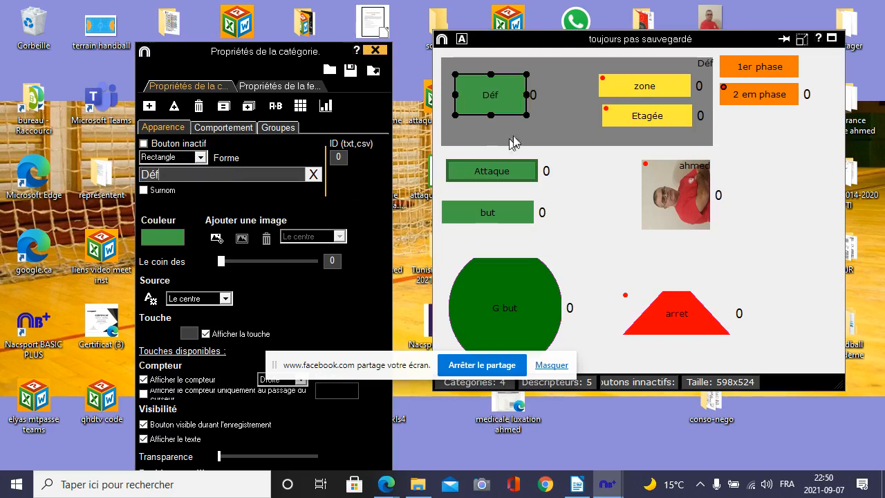
left_click(570, 105)
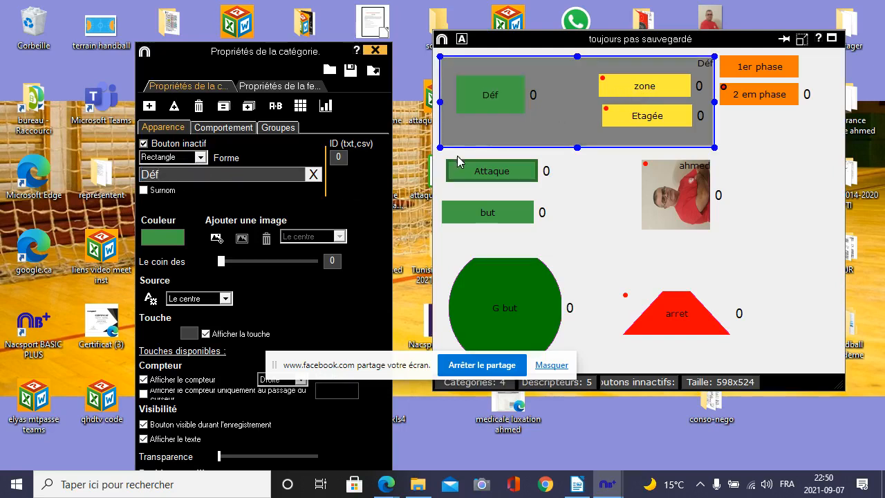
left_click(508, 101)
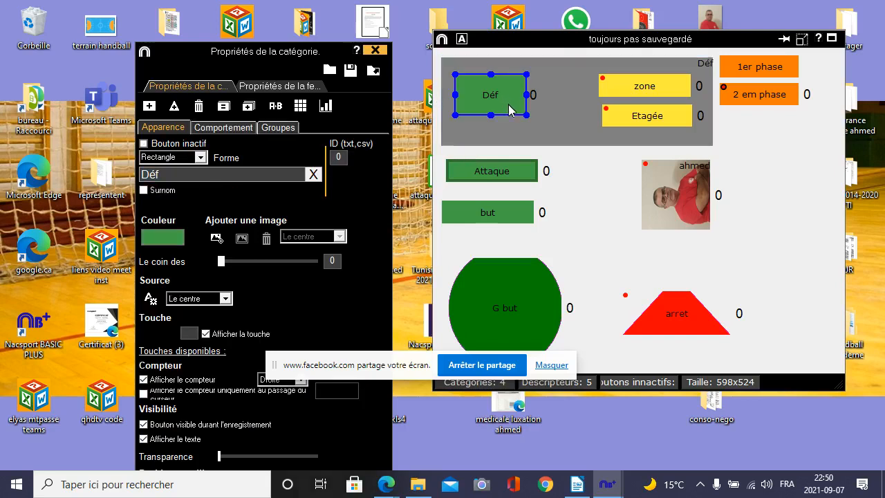
left_click_drag(491, 114, 490, 103)
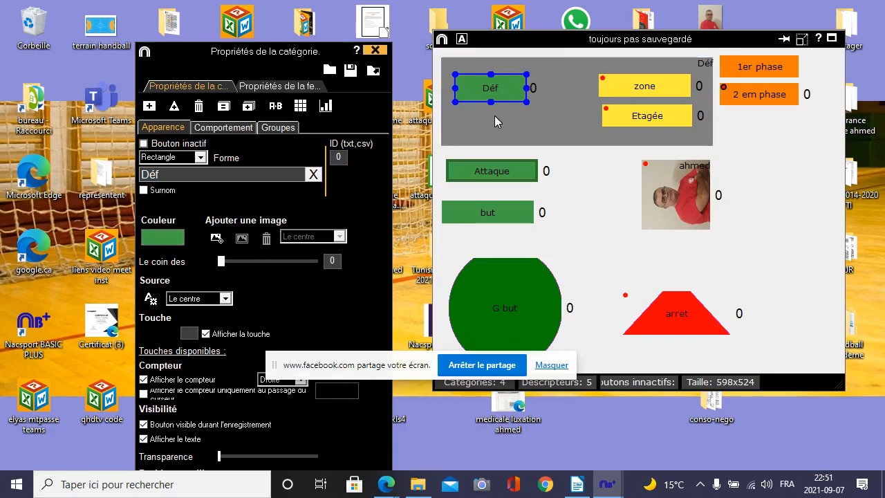
left_click(496, 120)
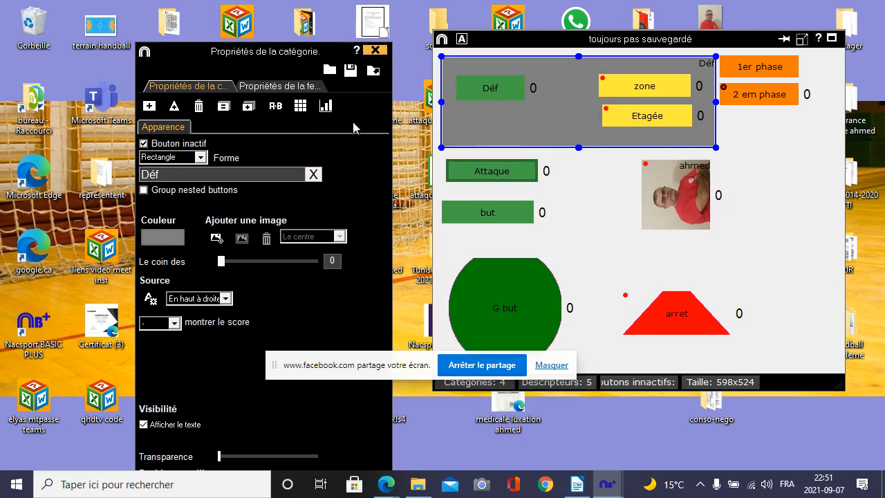
Step: Switch the green Déf category to manual mode and set Attaque as its exclusion
left_click(502, 92)
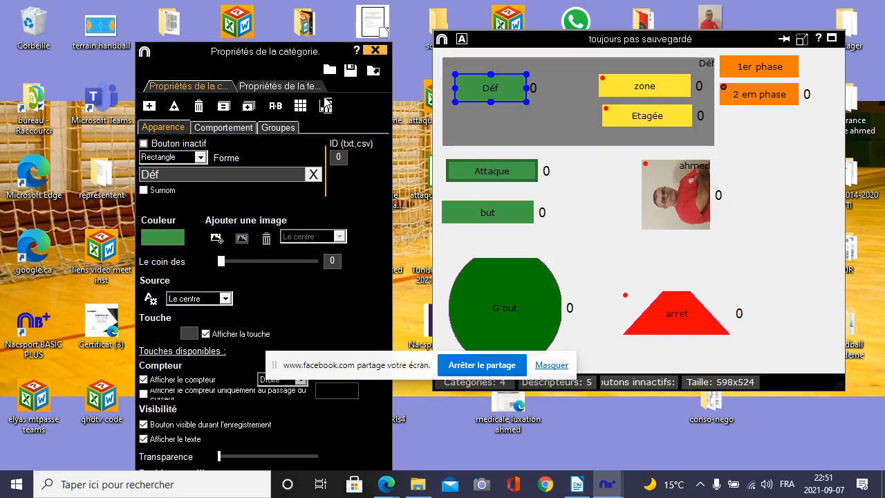
left_click(221, 127)
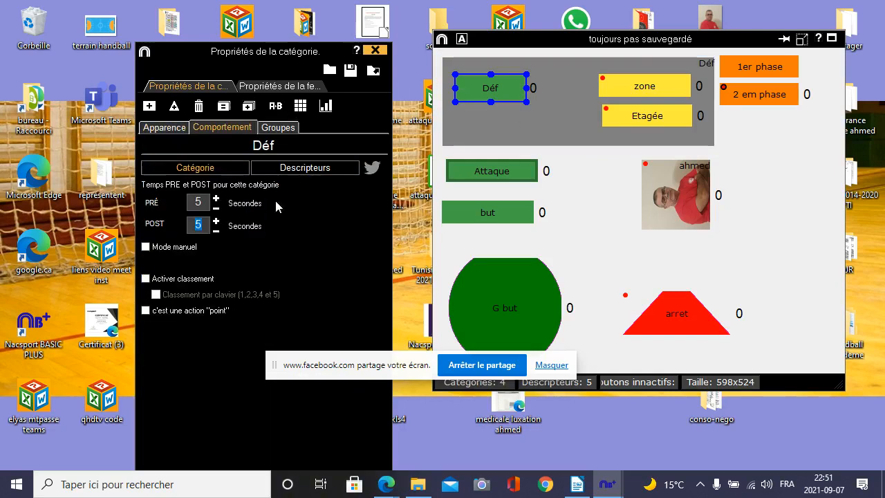
left_click(146, 247)
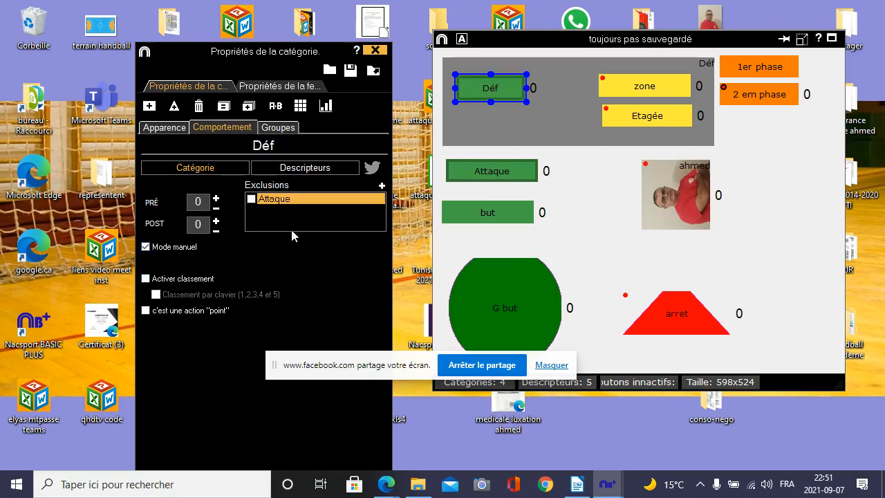
left_click(252, 199)
Step: Toggle the Activer classement option for the Déf category and leave it enabled
left_click(146, 279)
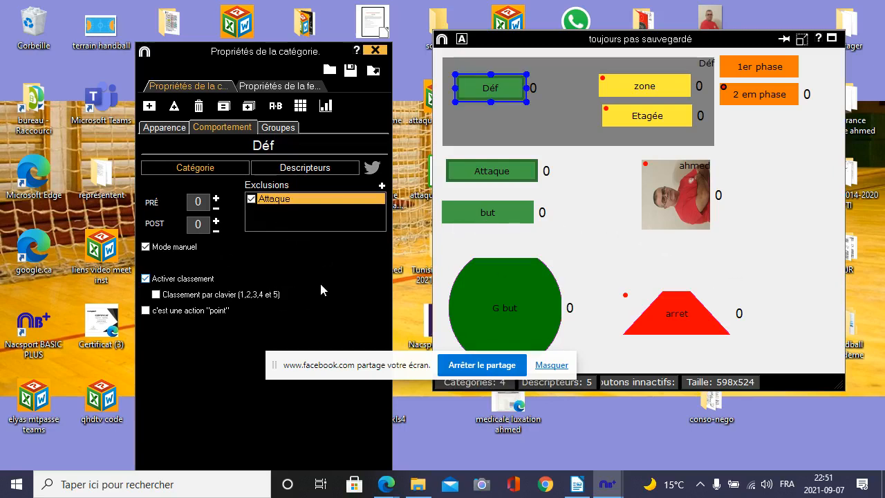
left_click(146, 278)
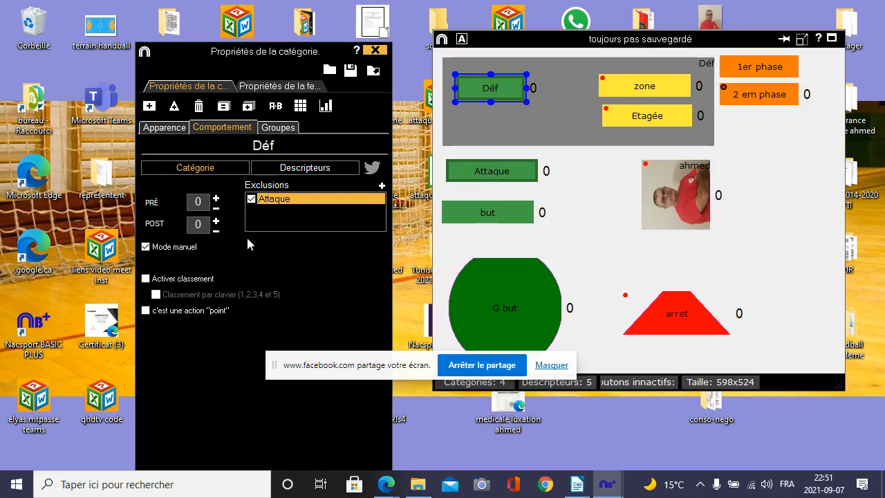
left_click(146, 279)
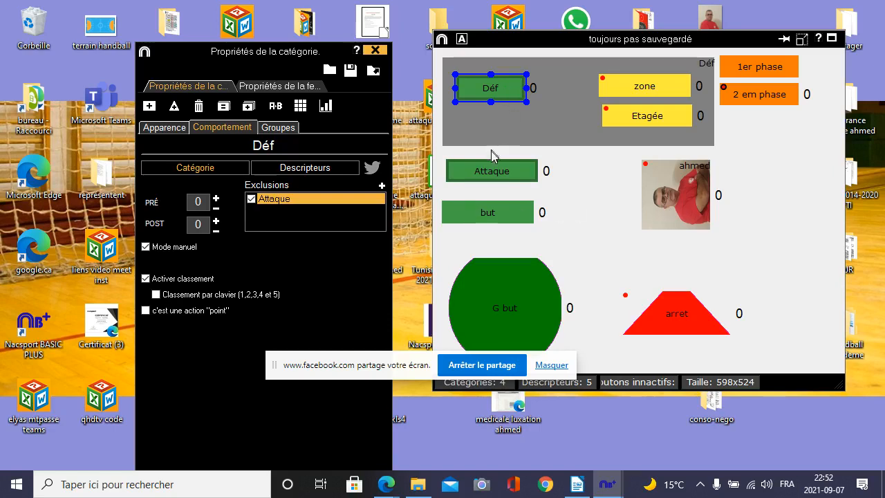
Step: Enable the Activer classement option for the but category and deselect the button
left_click(487, 212)
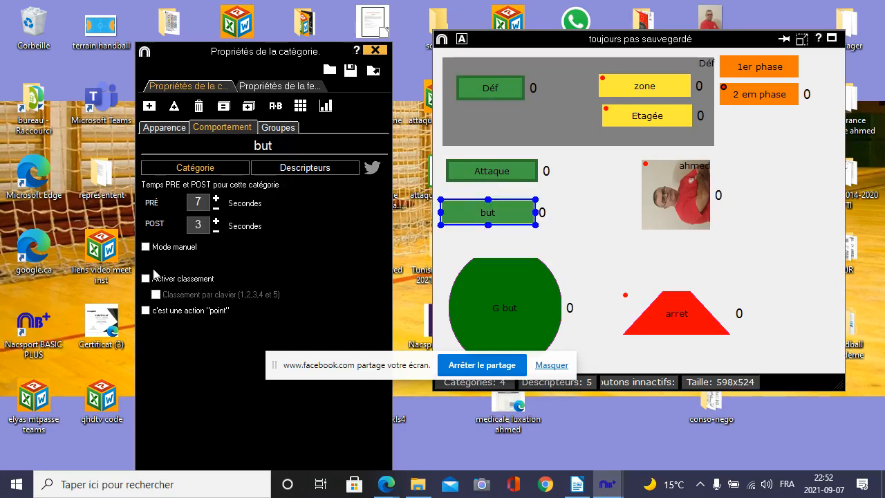
left_click(146, 278)
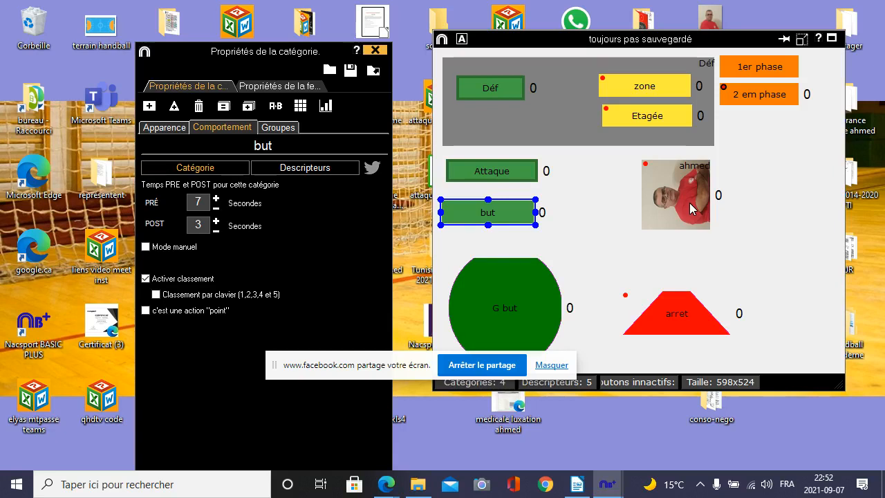
left_click(609, 228)
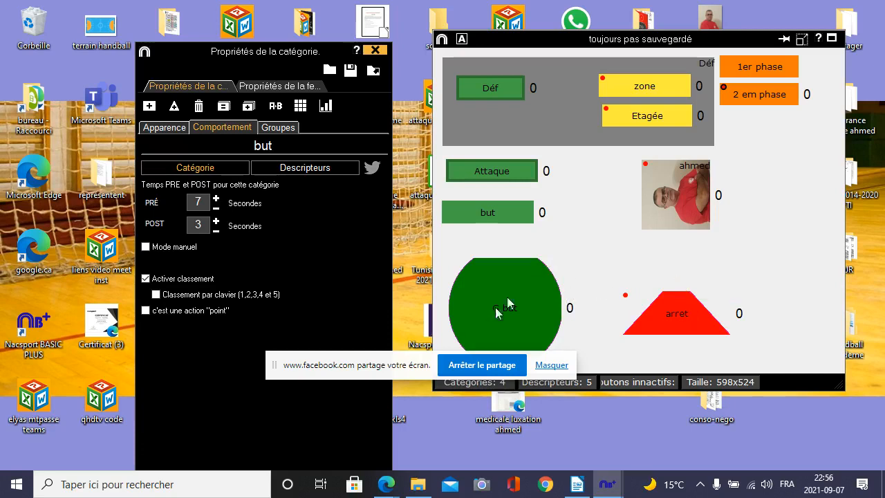
Step: Add a new category button in the free area just above and beside the red arret trapezoid
left_click(159, 130)
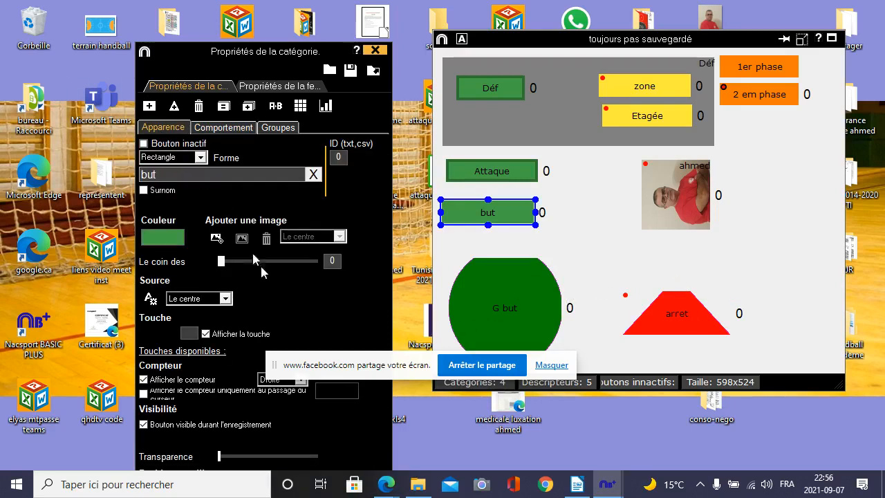
left_click(679, 254)
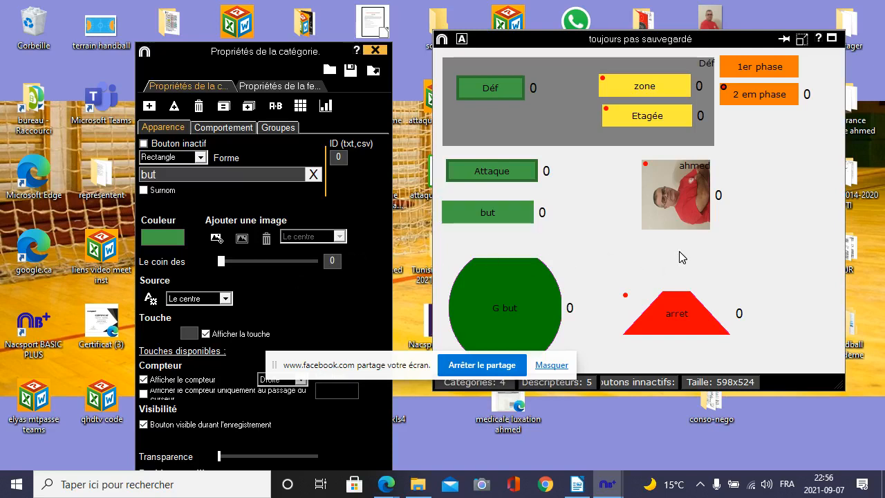
left_click(150, 108)
left_click_drag(515, 123, 791, 279)
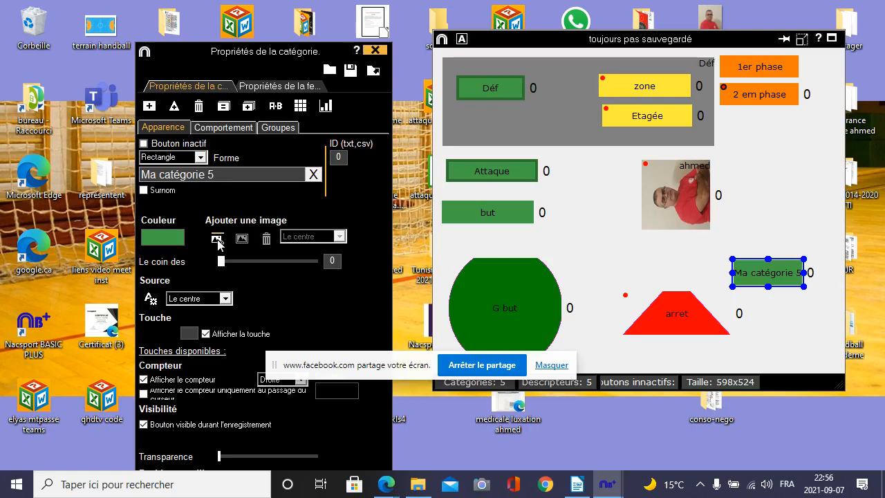
Step: Add the player's photo from the naiim stat desktop folder to the new category button and set its image layout to Agrandir l'image
left_click(218, 239)
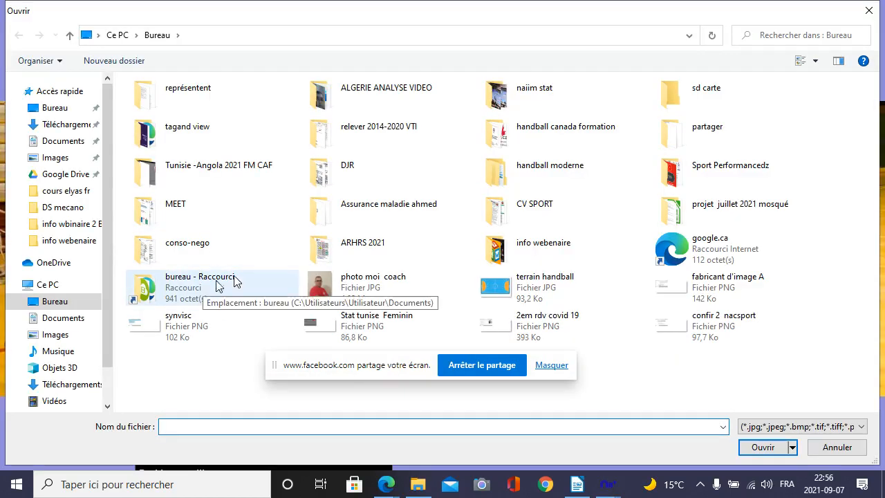
double_click(552, 97)
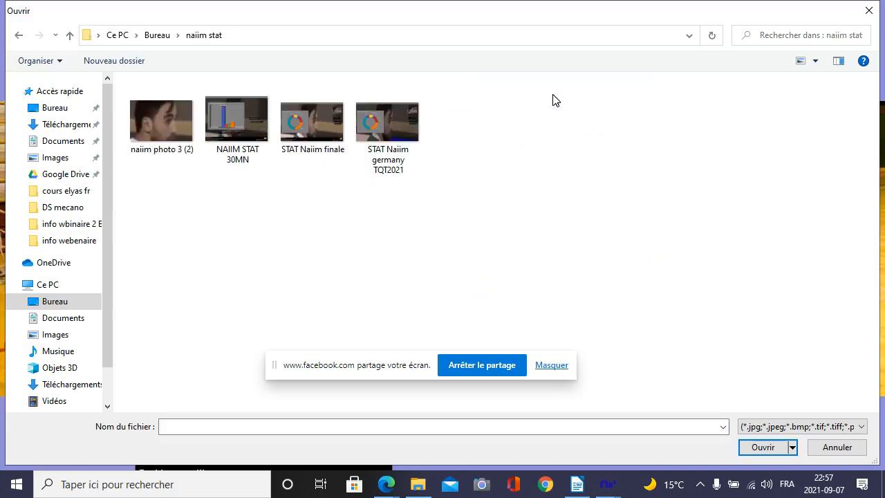
left_click(163, 131)
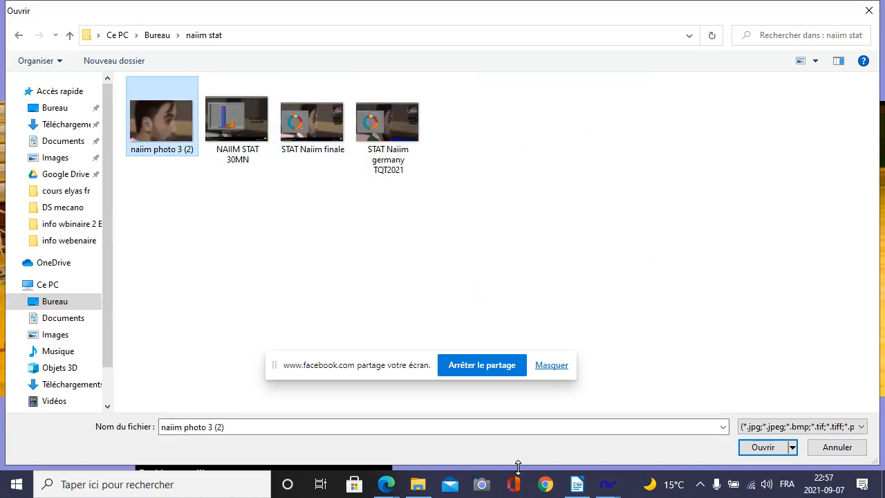
left_click(764, 448)
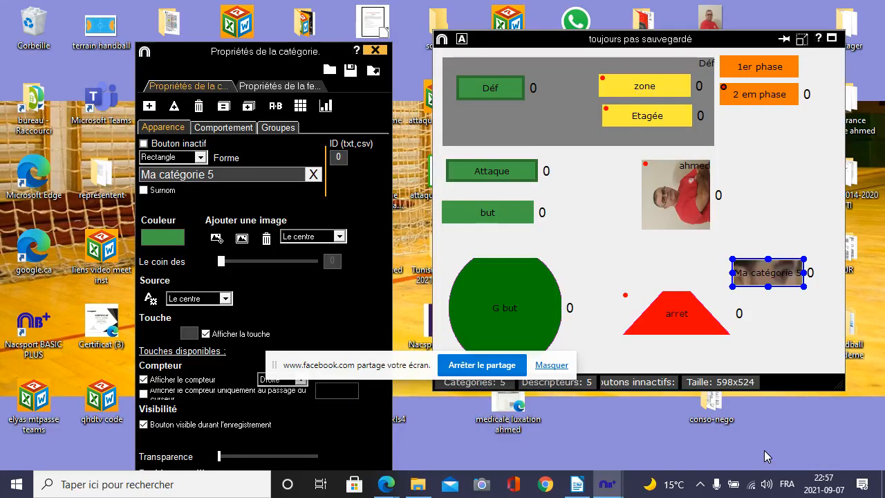
left_click(241, 240)
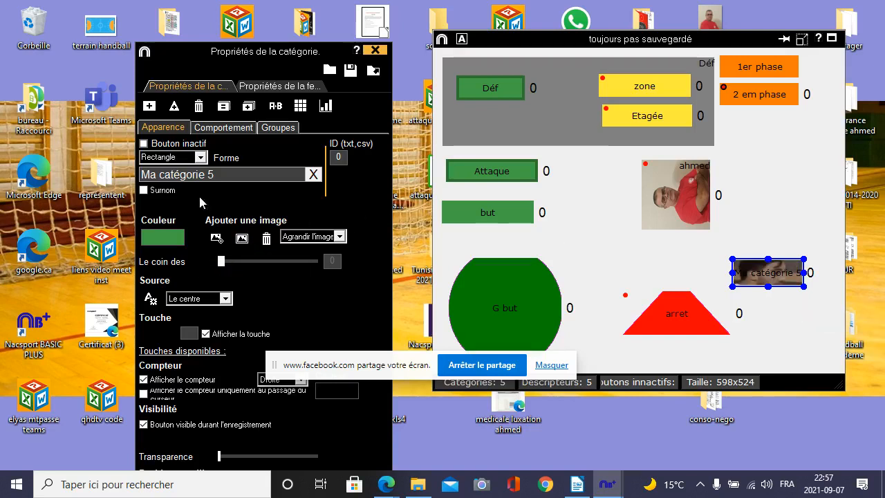
Step: Rename the new photo button with the player's first name and set its text position to En haut à droite
triple_click(225, 174)
key("BackSpace")
type("nA")
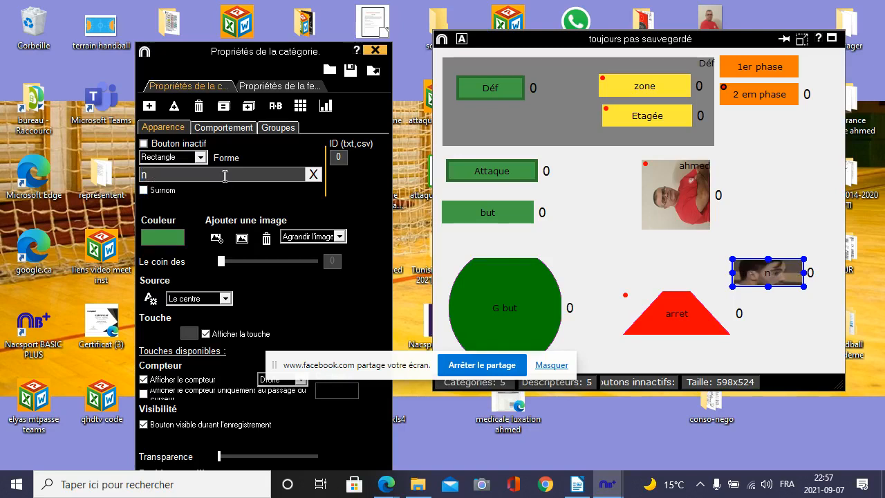
type("n")
key("BackSpace")
type("N")
key("BackSpace")
key("BackSpace")
type("Na")
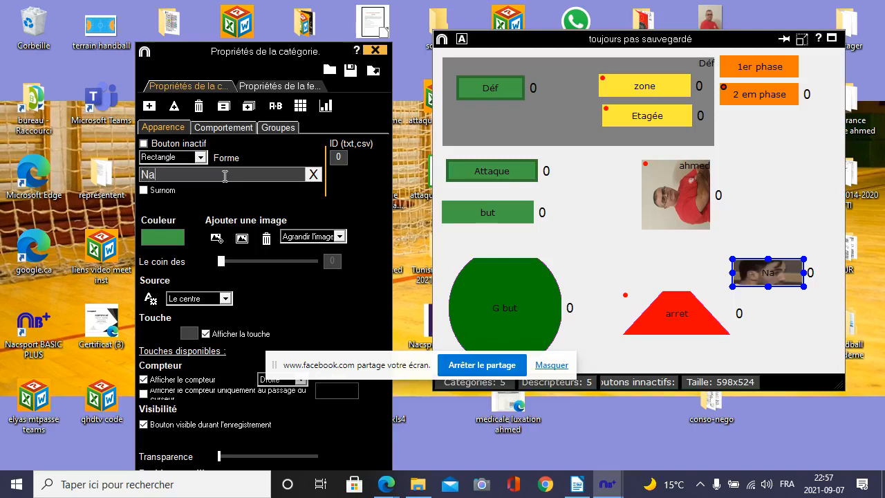
type("il")
type("m")
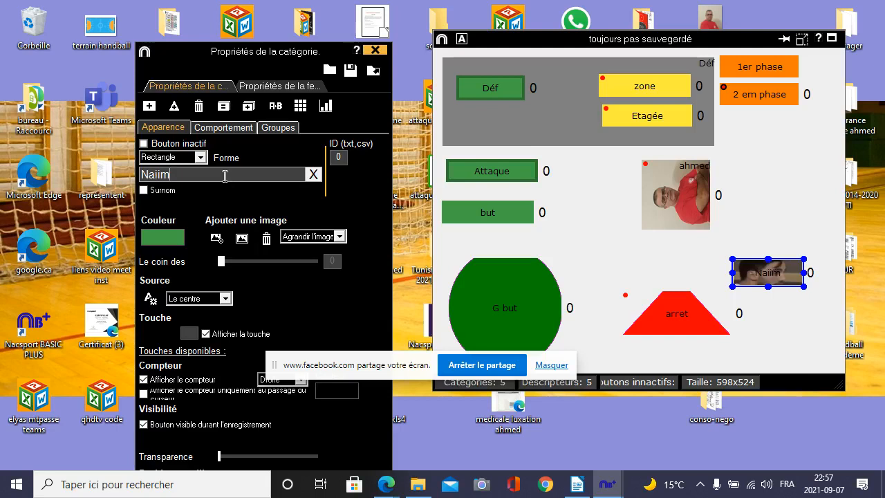
left_click(226, 298)
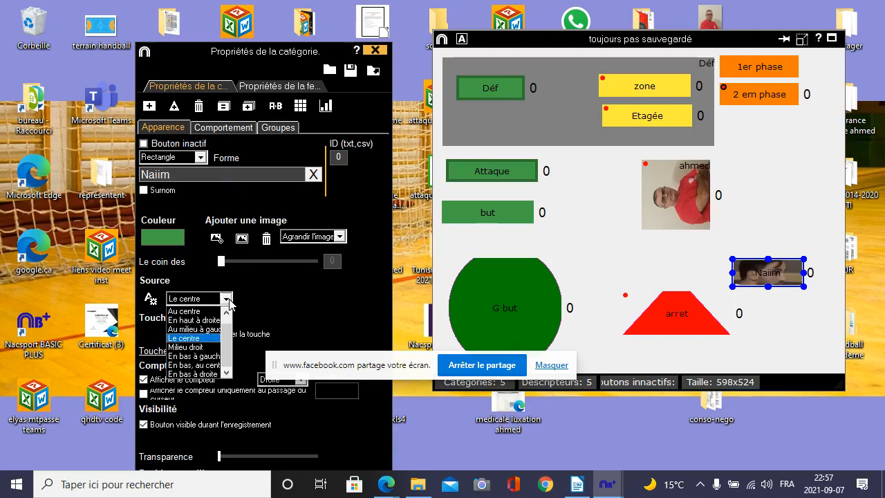
left_click(186, 321)
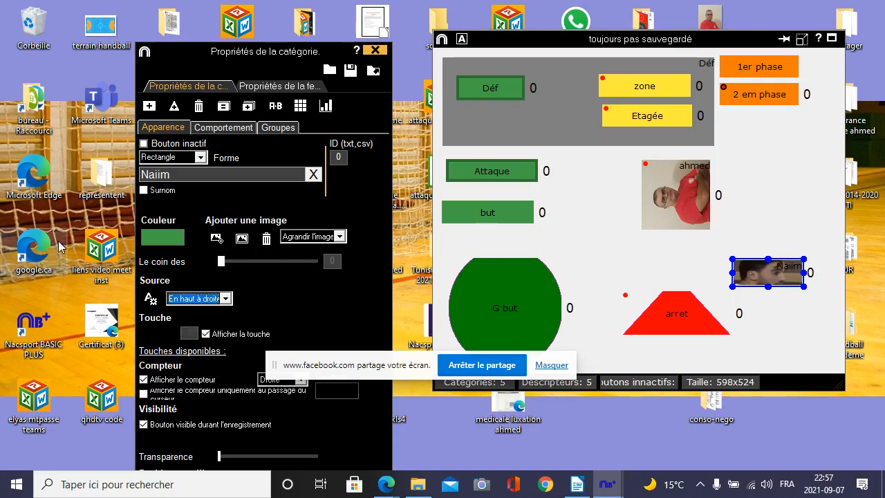
Step: Change the new photo button into a descriptor, increase its height and align it beside the existing player photo button
left_click(208, 128)
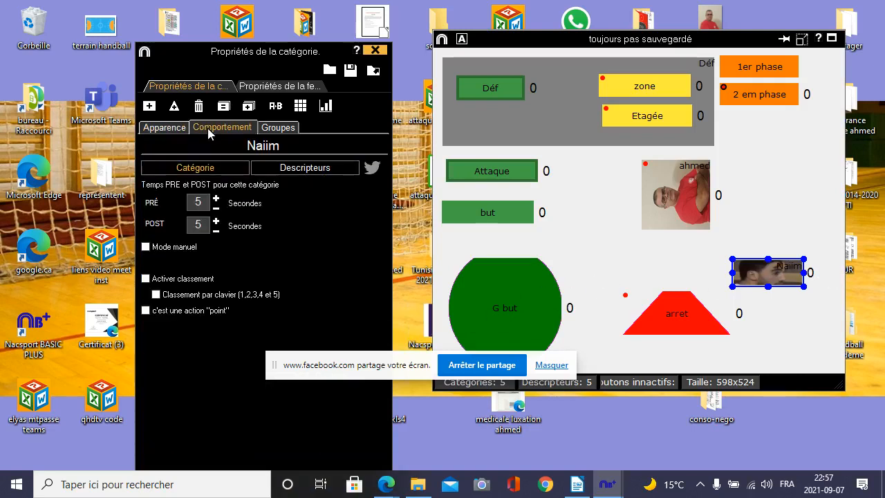
left_click(320, 174)
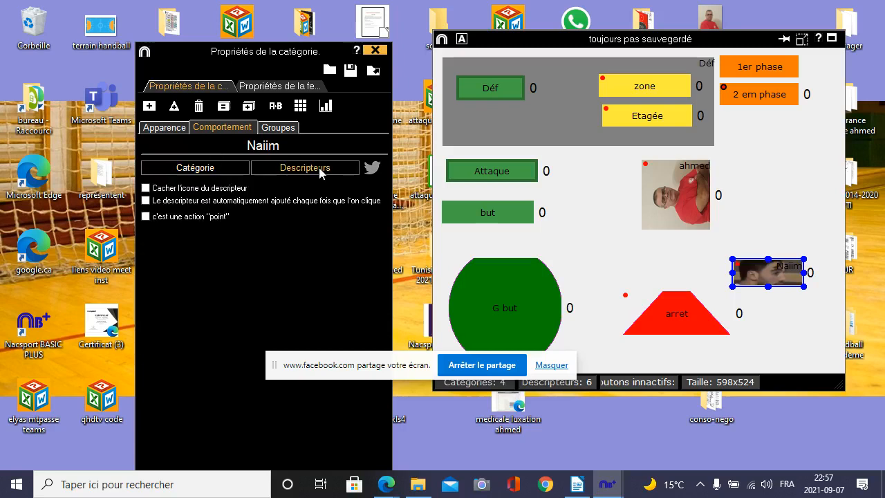
left_click_drag(775, 283, 770, 158)
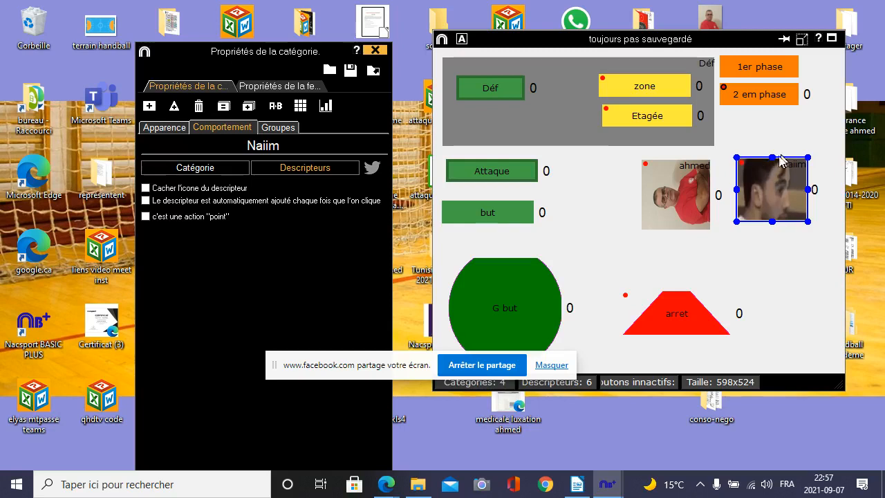
left_click_drag(765, 184, 764, 189)
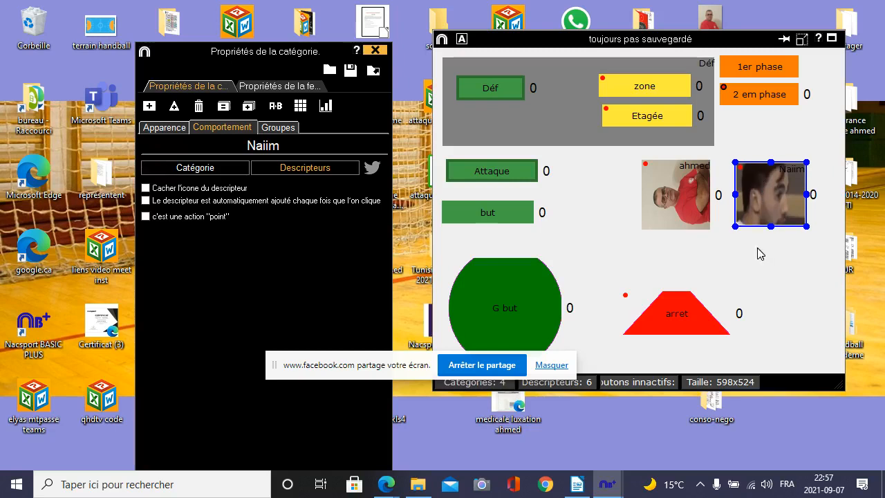
left_click(761, 279)
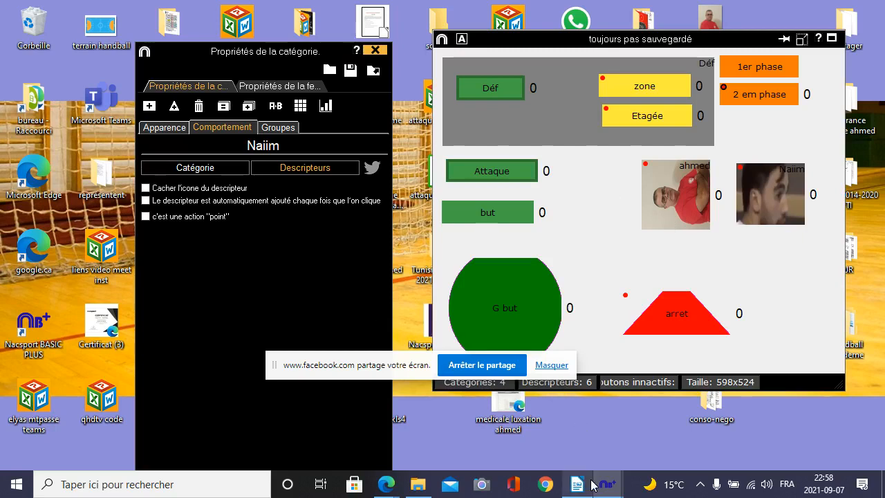
mouse_move(573, 486)
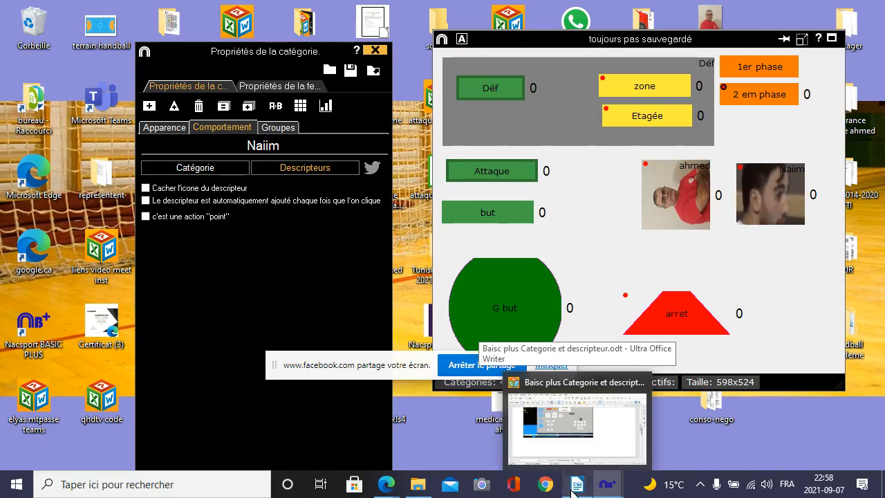
left_click(573, 489)
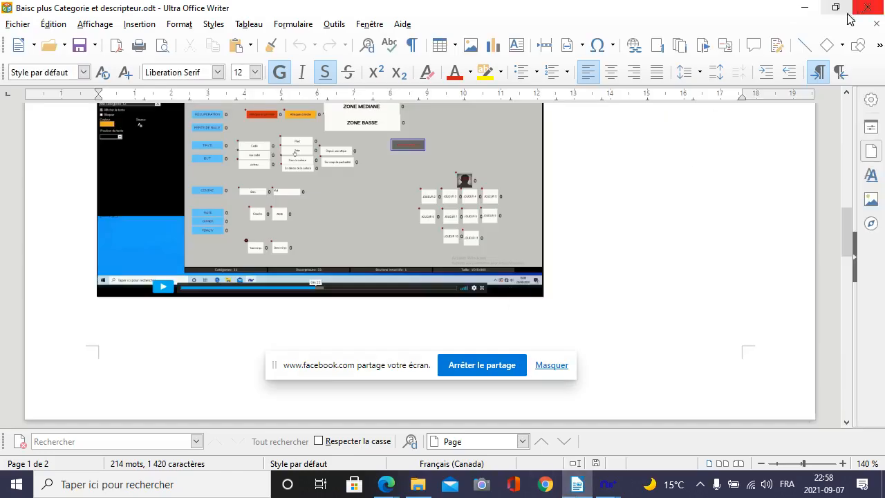
left_click(803, 7)
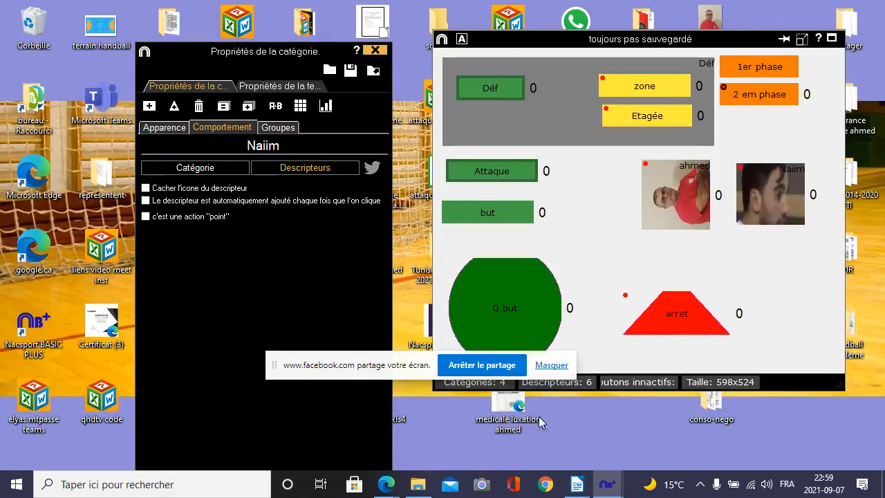
Step: Switch to Microsoft Edge, maximize its window and open the bookmarked Nacsport website in a new tab
mouse_move(386, 484)
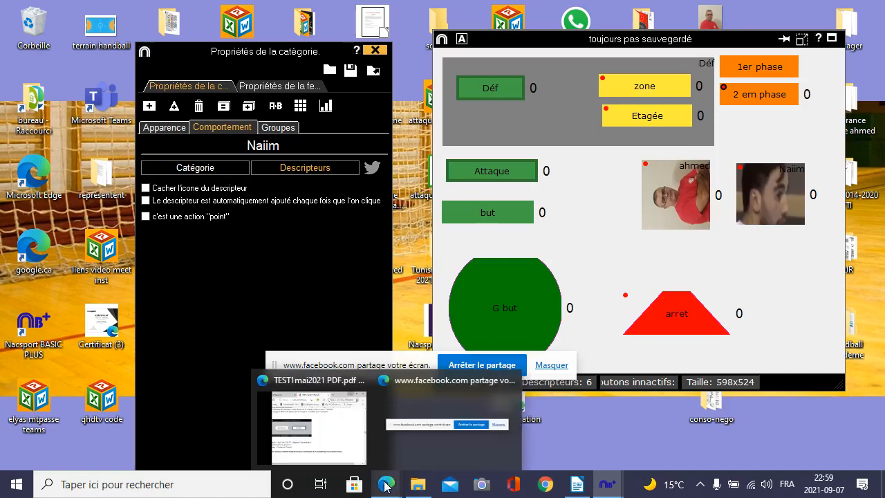
left_click(330, 448)
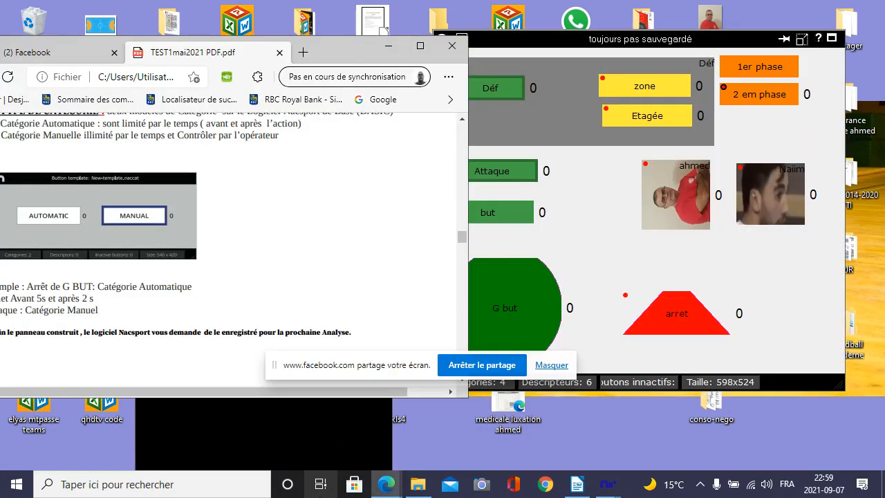
left_click(387, 485)
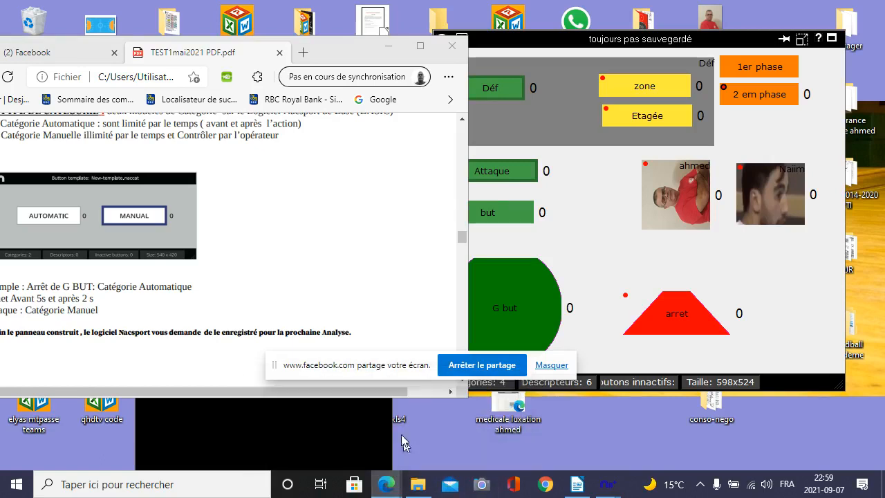
left_click(303, 54)
left_click(420, 46)
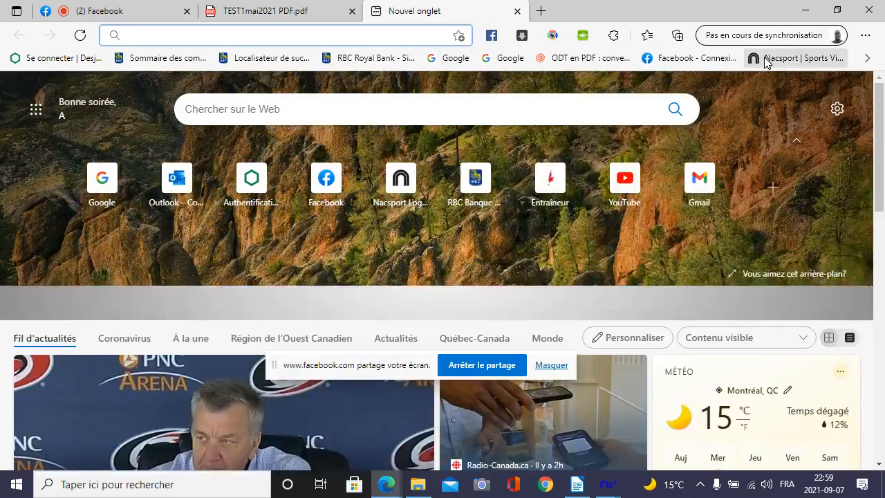
left_click(766, 62)
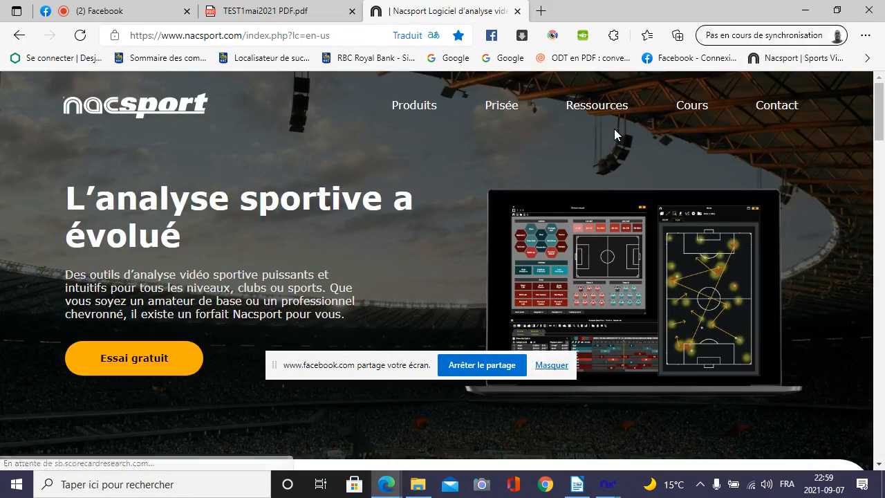
Step: Open the Basic Plus product page on the Nacsport site and go to its free trial download form
left_click(419, 108)
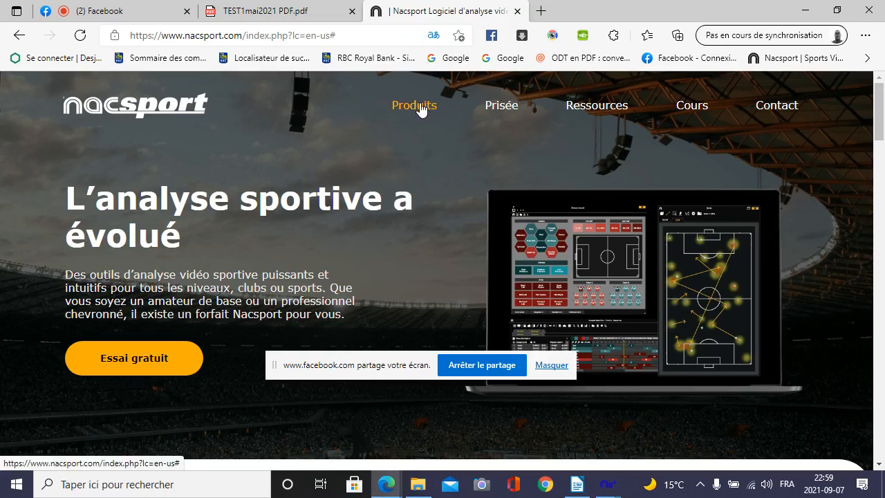
mouse_move(423, 119)
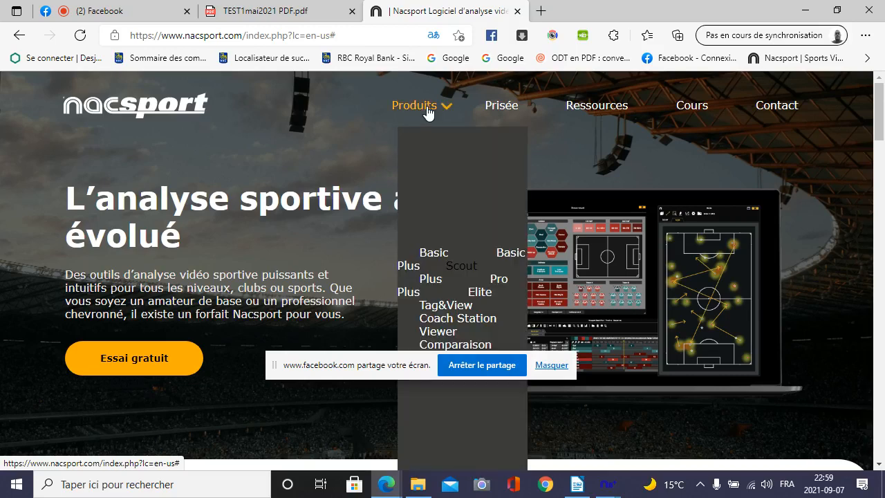
left_click(437, 256)
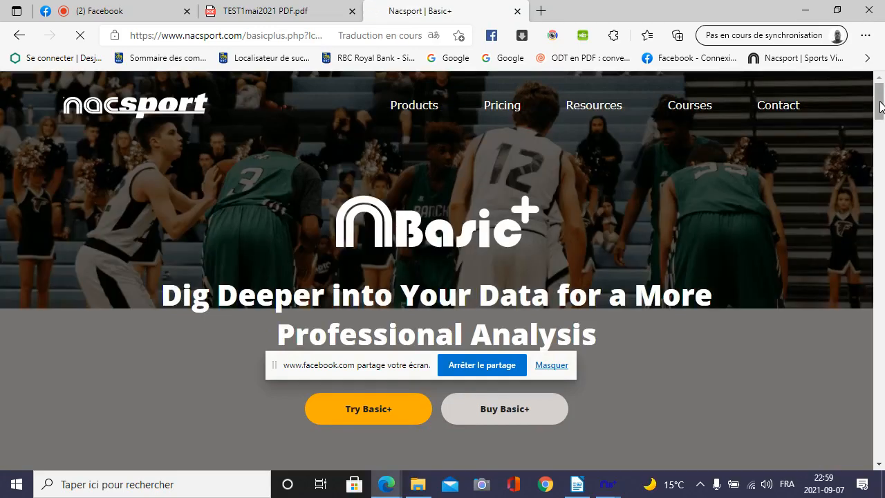
scroll(878, 107, "down", 1)
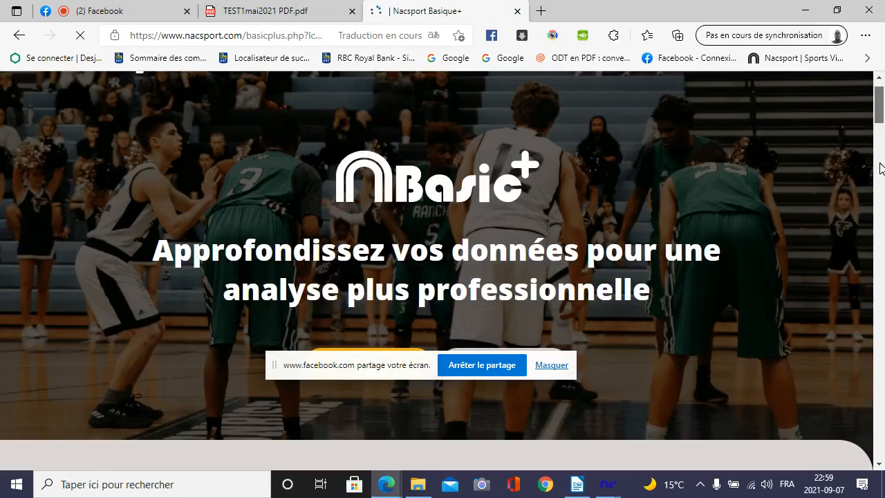
left_click(880, 166)
left_click_drag(880, 166, 871, 109)
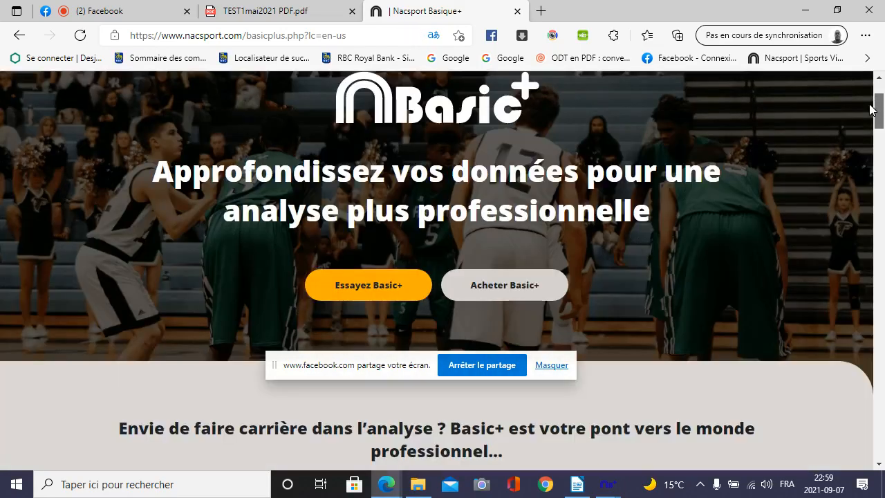
left_click(413, 293)
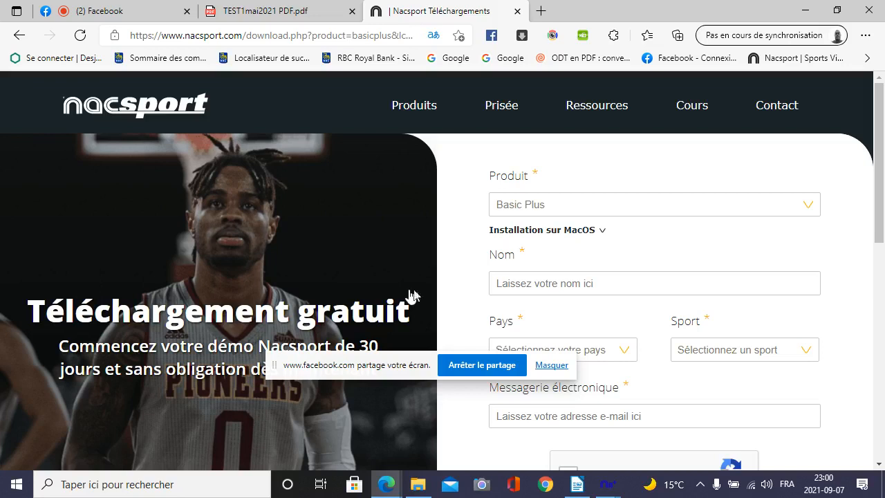
Step: Keep Basic Plus as the product and fill in the name, country and e-mail from the saved personal information
left_click(808, 207)
left_click(808, 209)
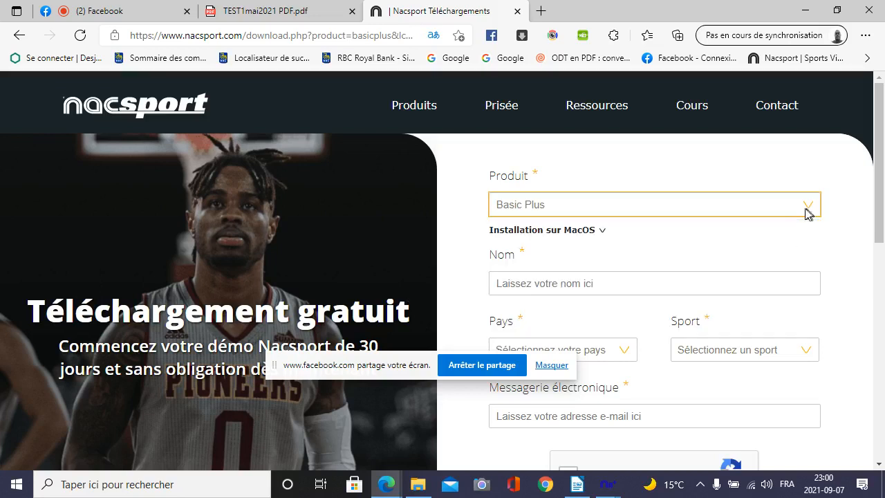
left_click(529, 286)
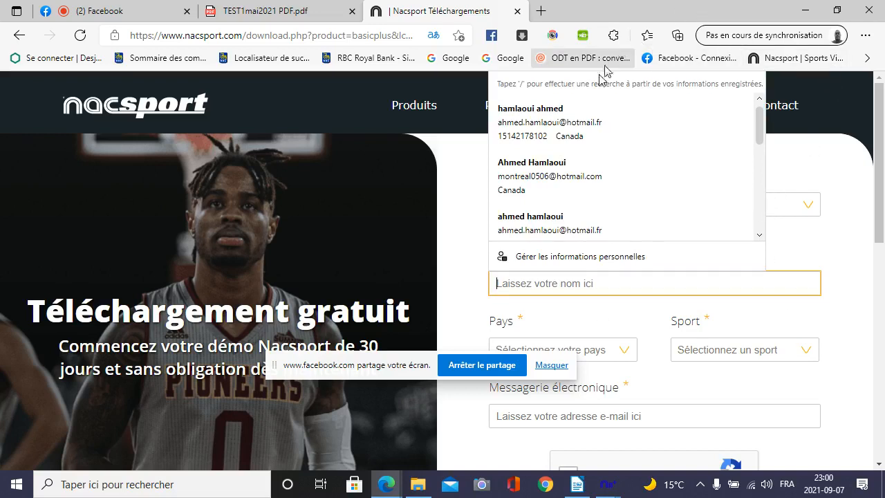
left_click(533, 135)
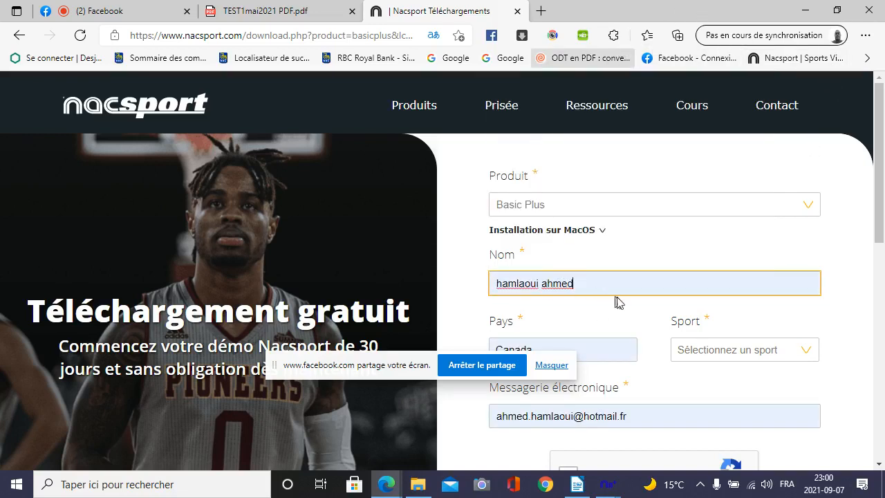
Step: Review the rest of the free trial form, including the sport choice, robot check, privacy consent and submission option
scroll(882, 256, "down", 1)
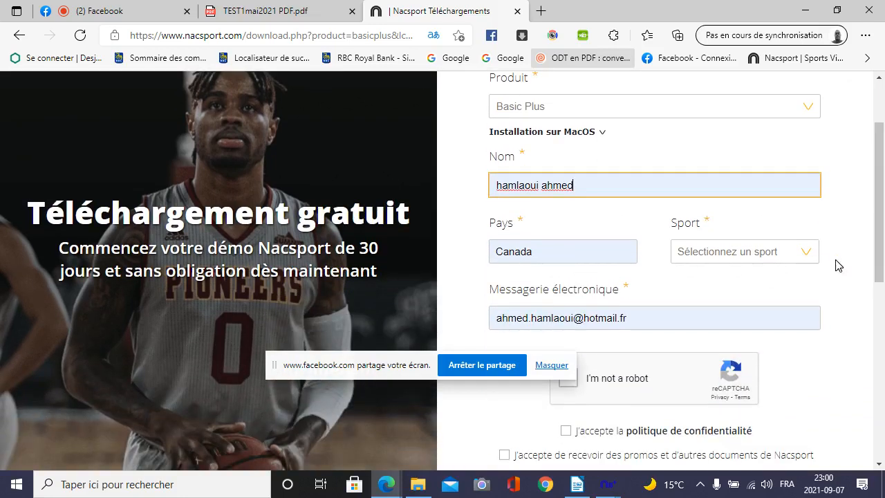
scroll(878, 276, "down", 2)
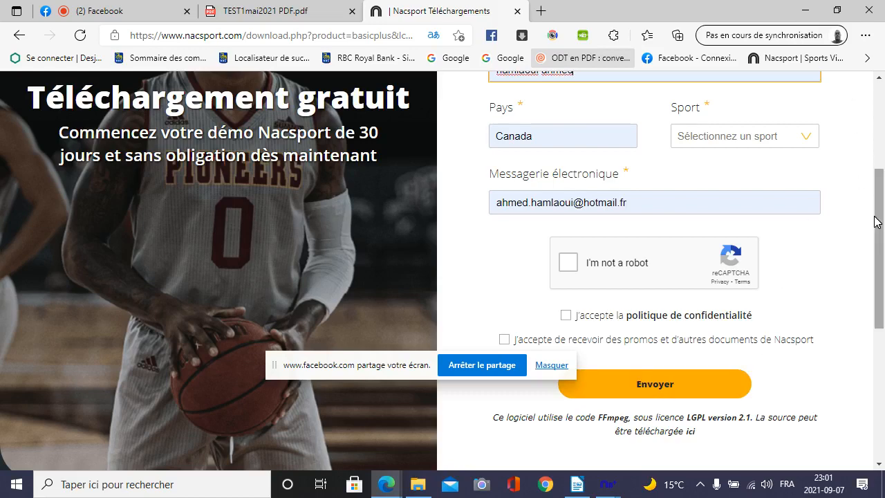
scroll(877, 182, "up", 1)
scroll(876, 182, "up", 2)
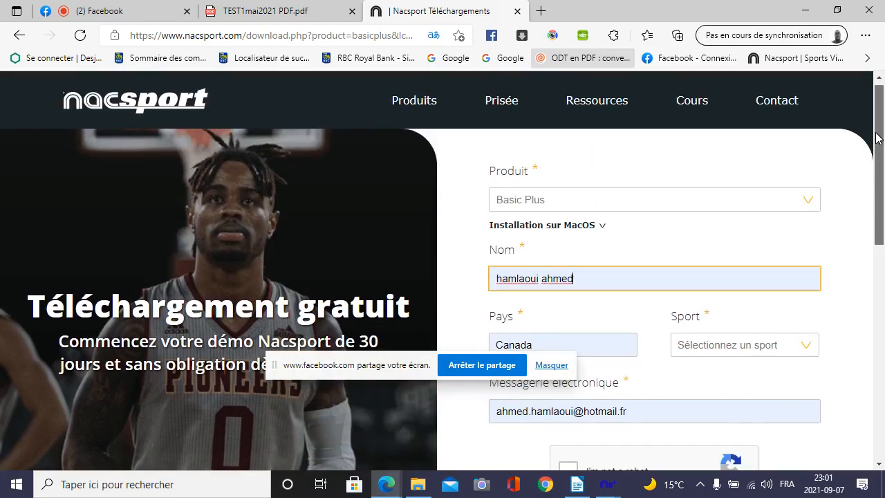
left_click_drag(877, 138, 875, 165)
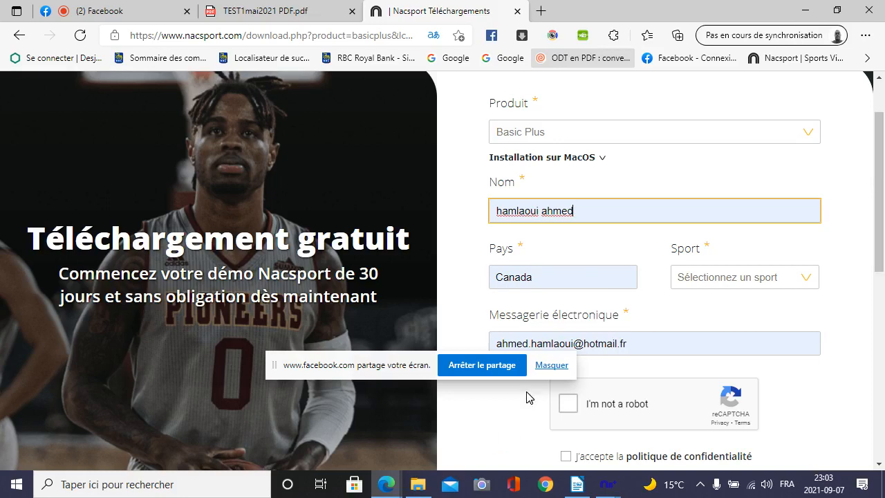
Step: Switch to the Facebook live producer page and stop the live broadcast's screen sharing
left_click(116, 13)
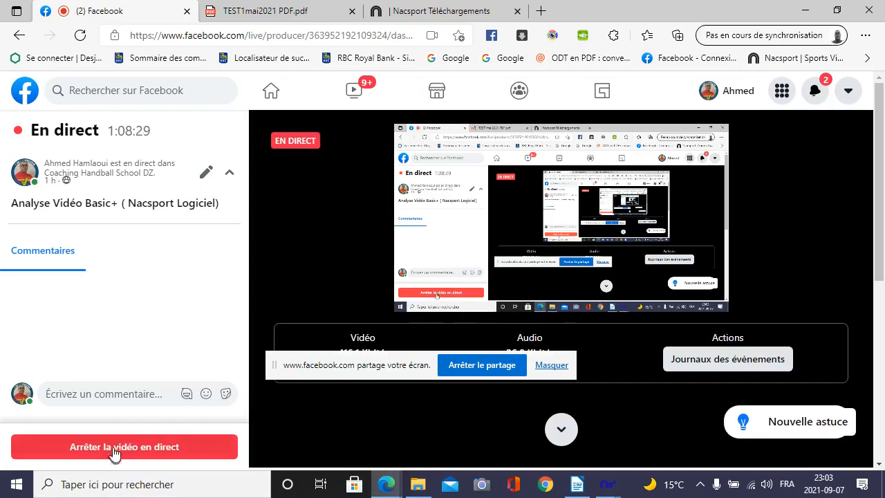
left_click(496, 358)
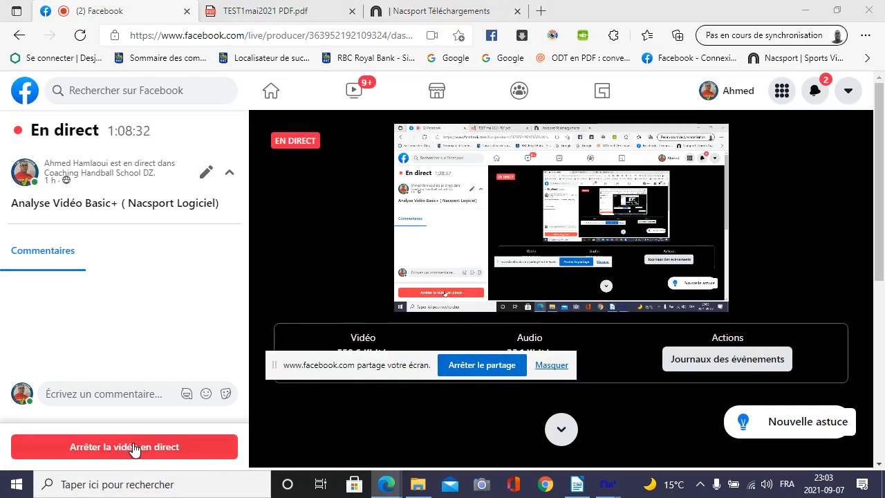